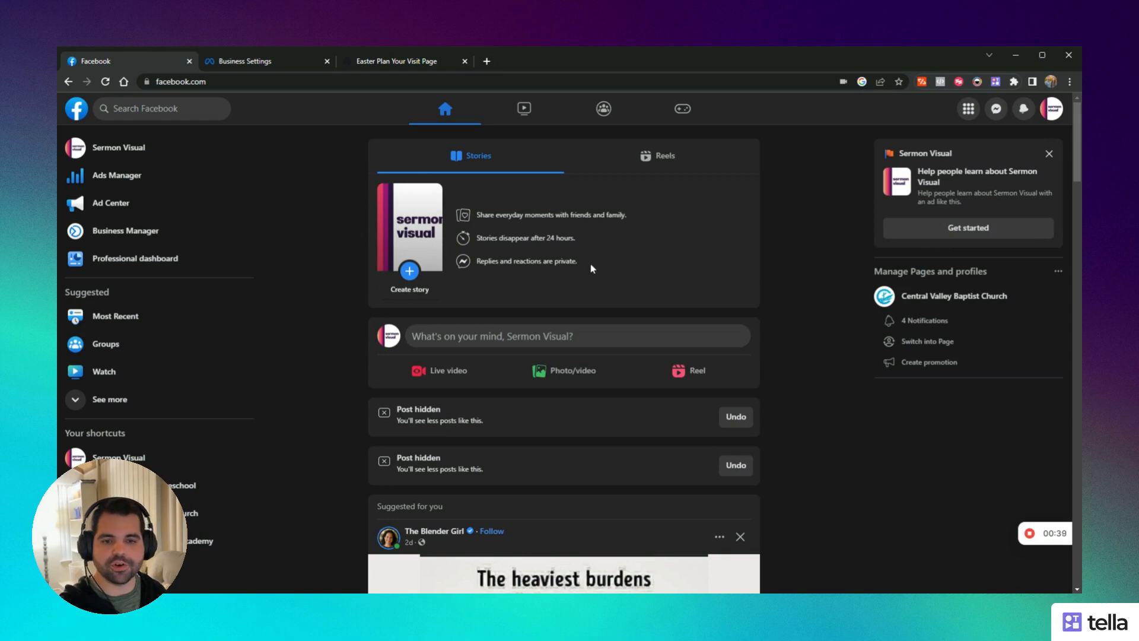
# Open the Ad Center and start creating a new ad for the Sermon Visual page
pyautogui.click(122, 204)
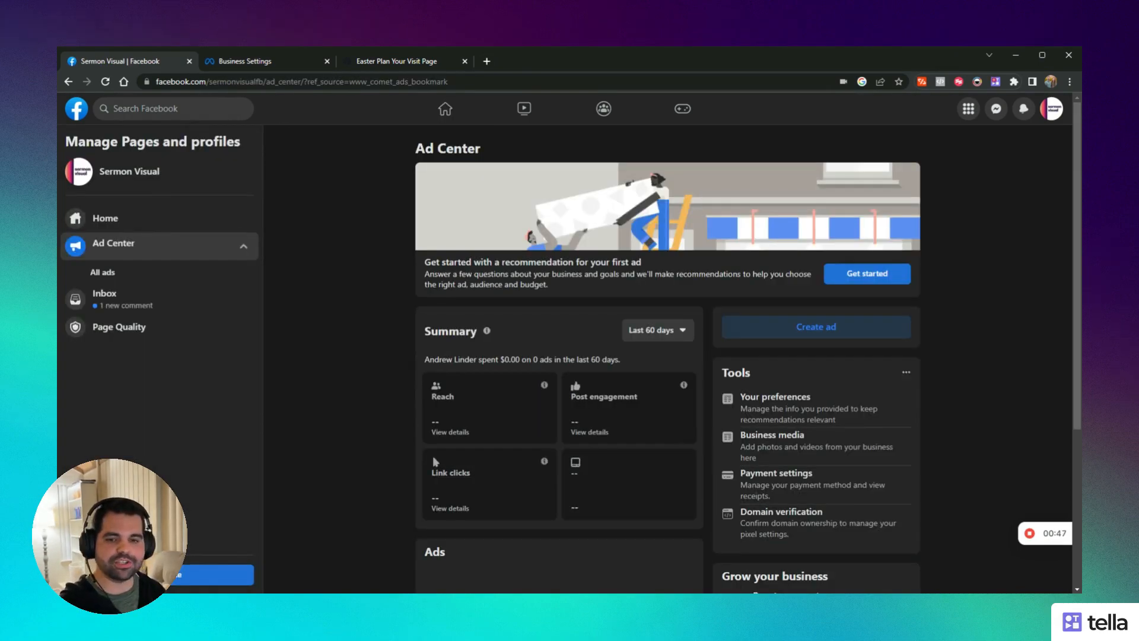
pyautogui.click(817, 331)
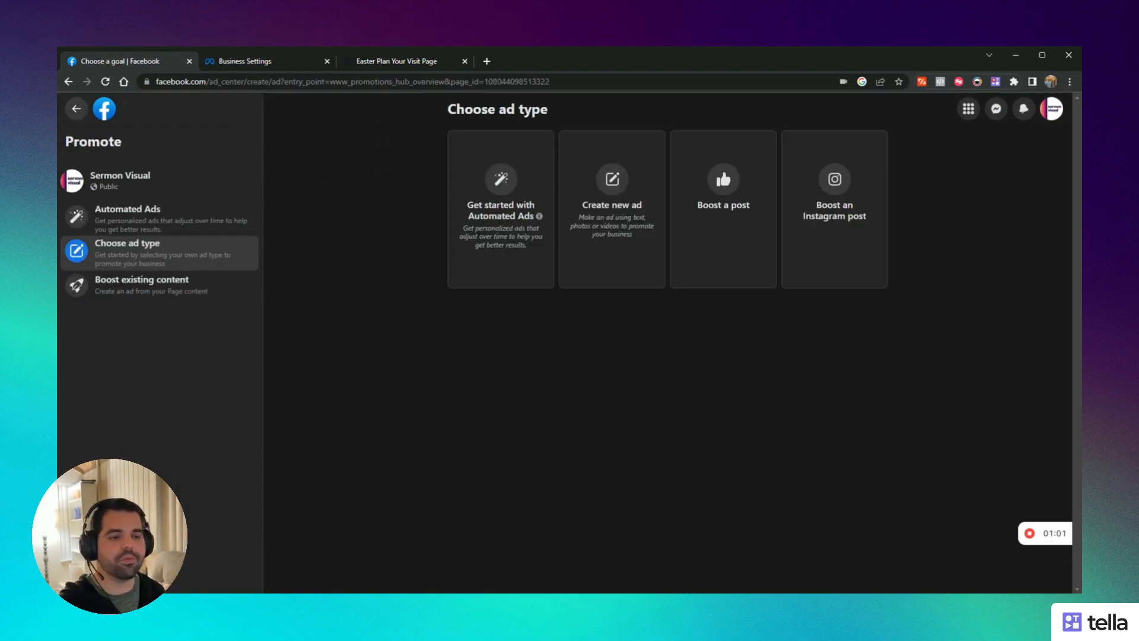
pyautogui.click(615, 254)
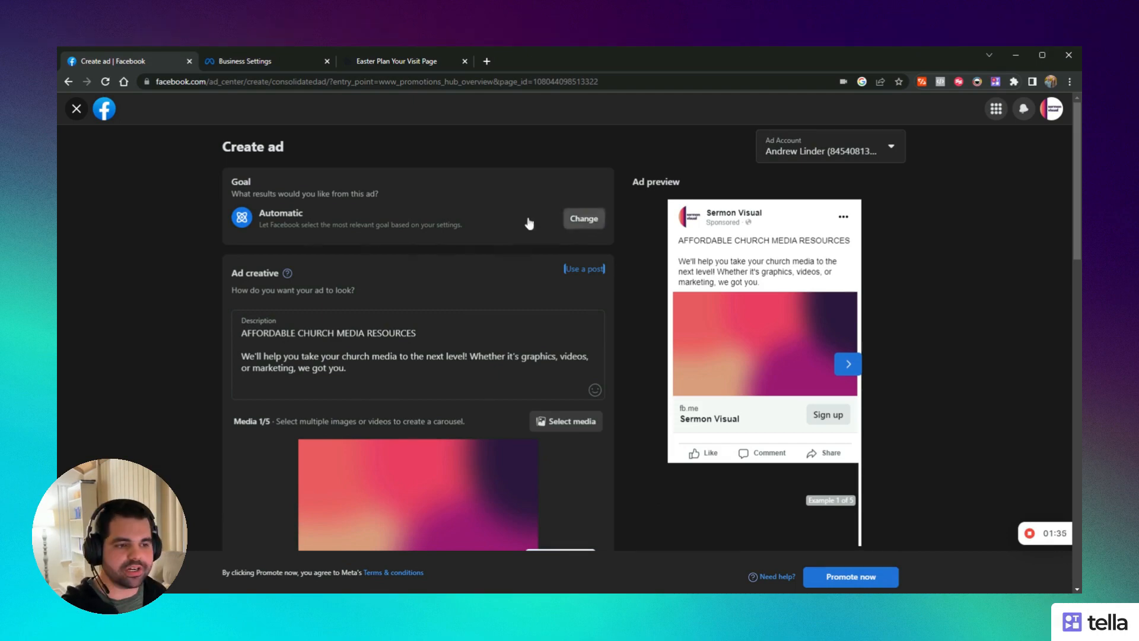
# Change the ad's goal to Get more website visitors and save it
pyautogui.click(574, 226)
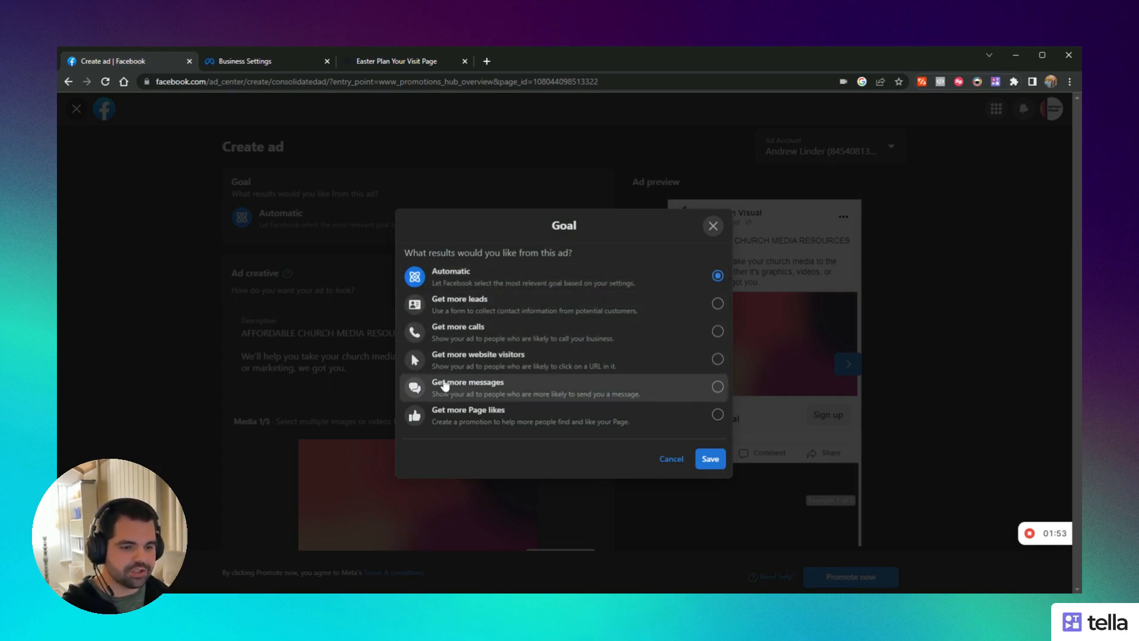
pyautogui.click(486, 368)
pyautogui.click(710, 458)
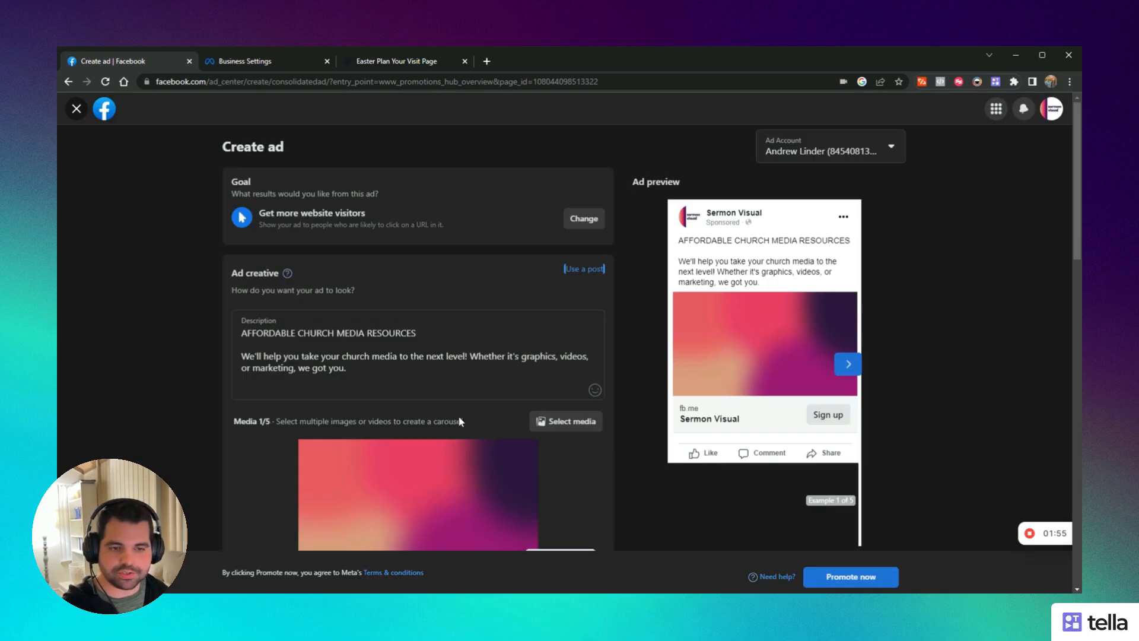
# Replace the ad description with the prepared Easter service invitation text copied from another window
pyautogui.moveTo(348, 311); pyautogui.dragTo(232, 257)
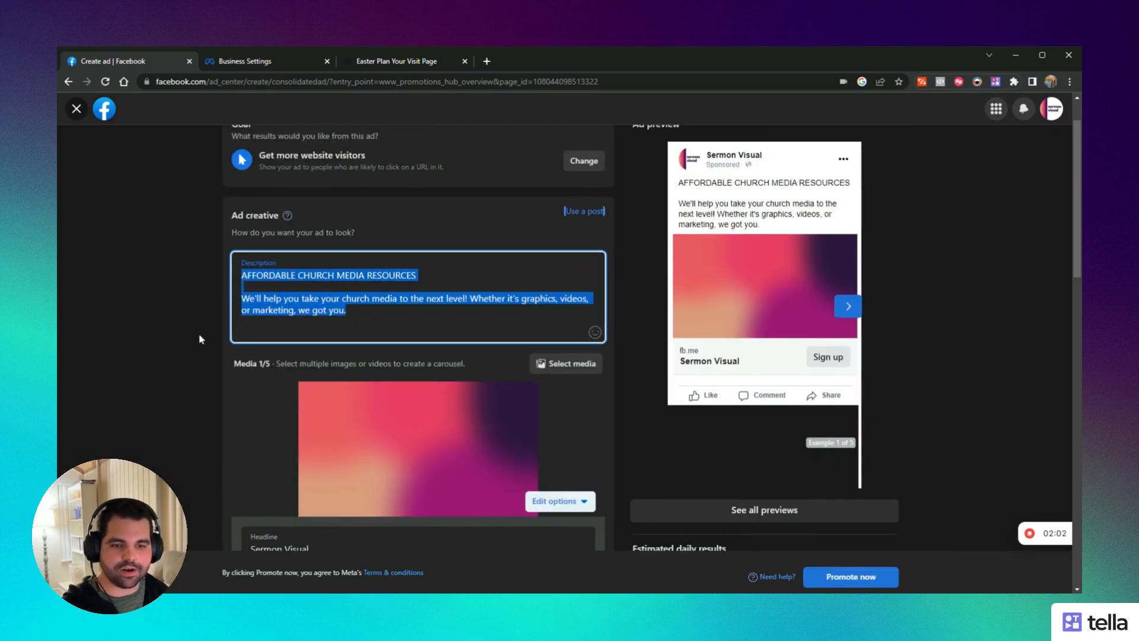
pyautogui.hotkey('alt', 'Tab')
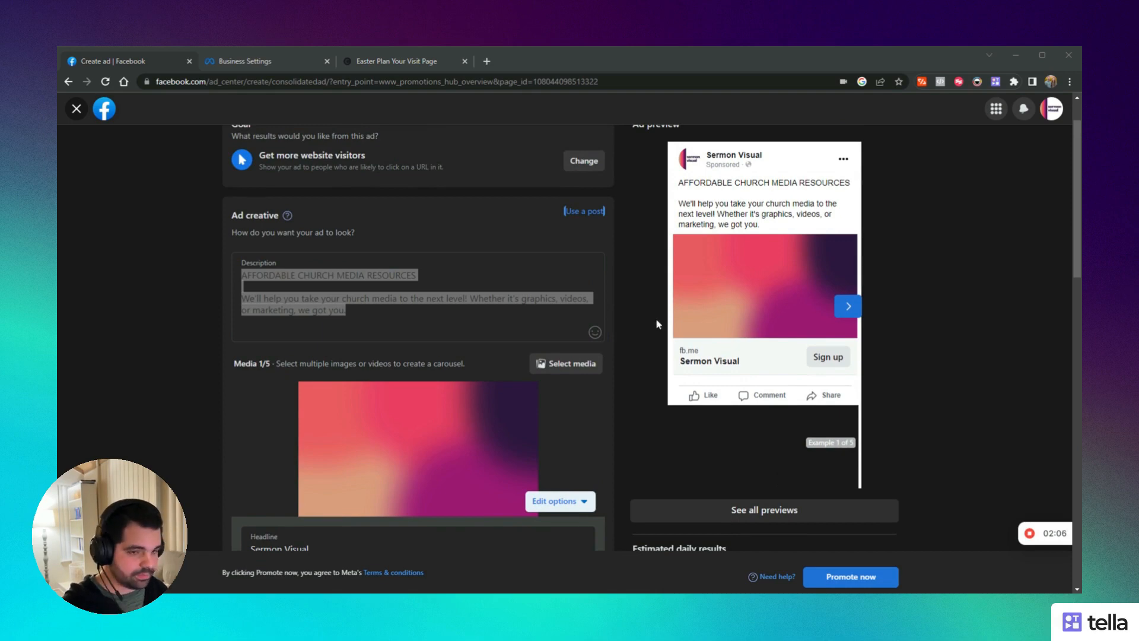
pyautogui.click(368, 312)
pyautogui.moveTo(368, 313); pyautogui.dragTo(220, 263)
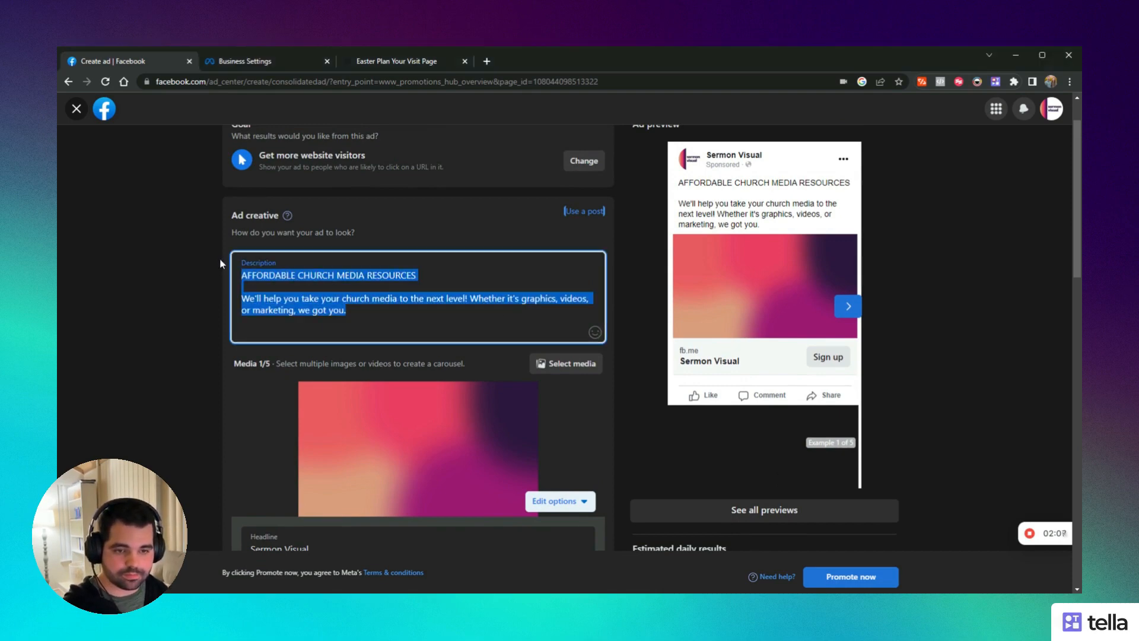
pyautogui.hotkey('ctrl', 'v')
# Set the ad headline to "Plan Your Visit" and the button label to Learn more
pyautogui.scroll(-4, 219, 263)
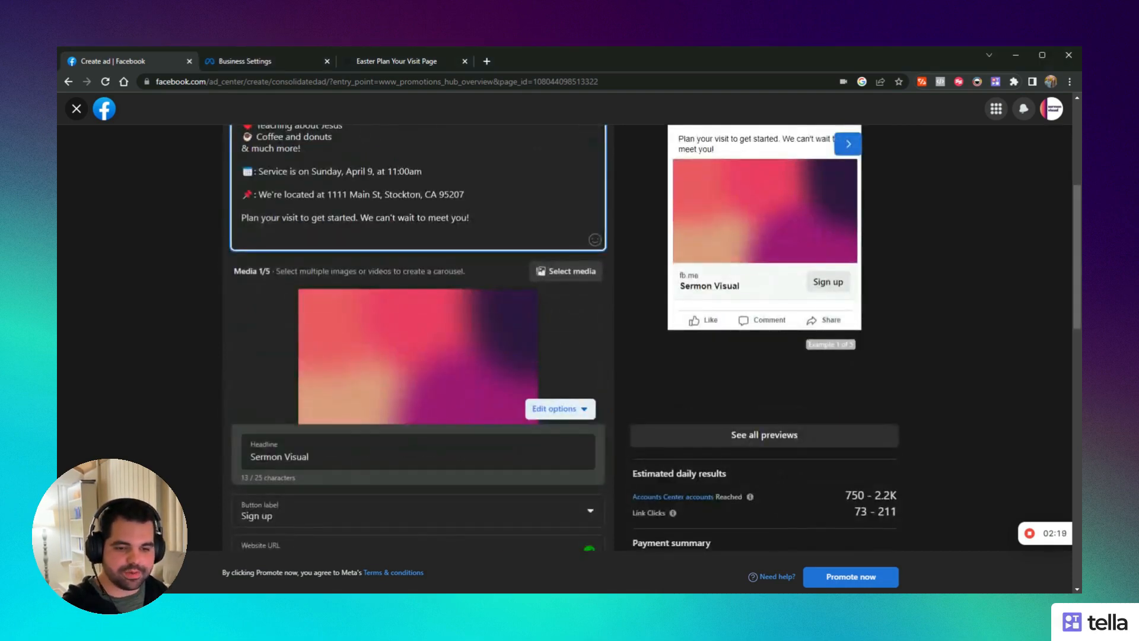
pyautogui.scroll(-2, 418, 338)
pyautogui.scroll(1, 418, 338)
pyautogui.tripleClick(332, 399)
pyautogui.write('Pl')
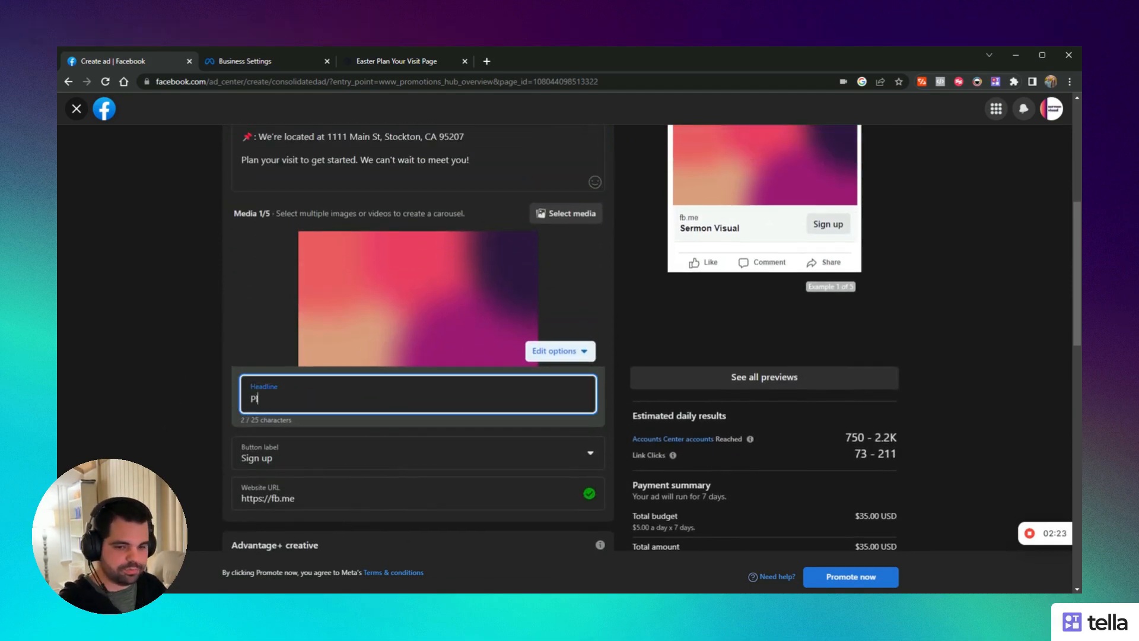
pyautogui.write('an Your Visit')
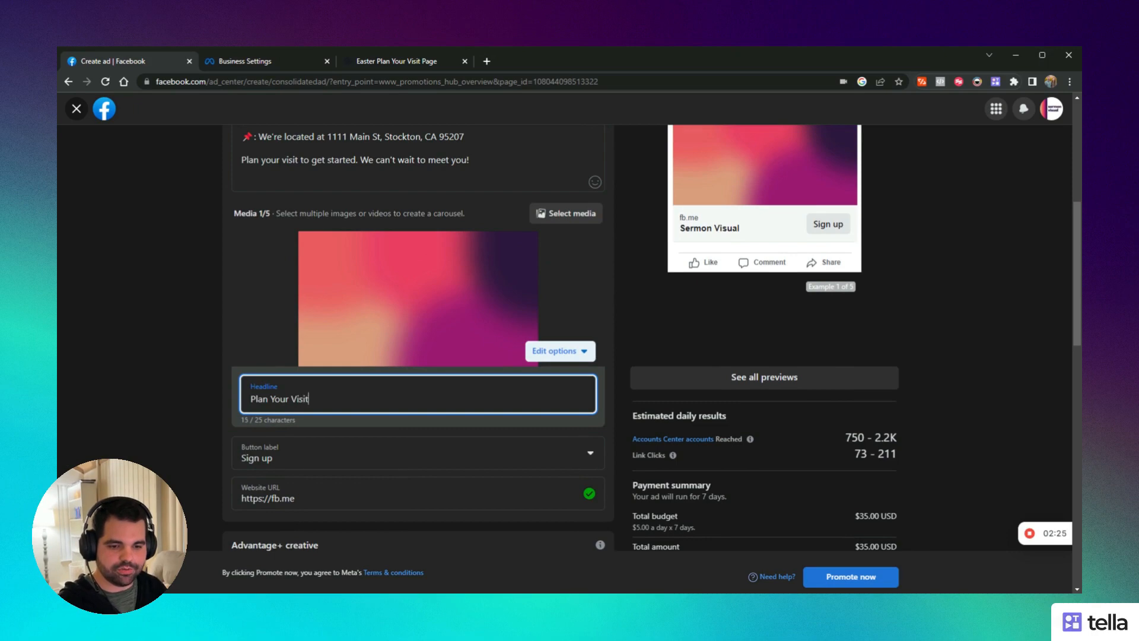
pyautogui.click(238, 458)
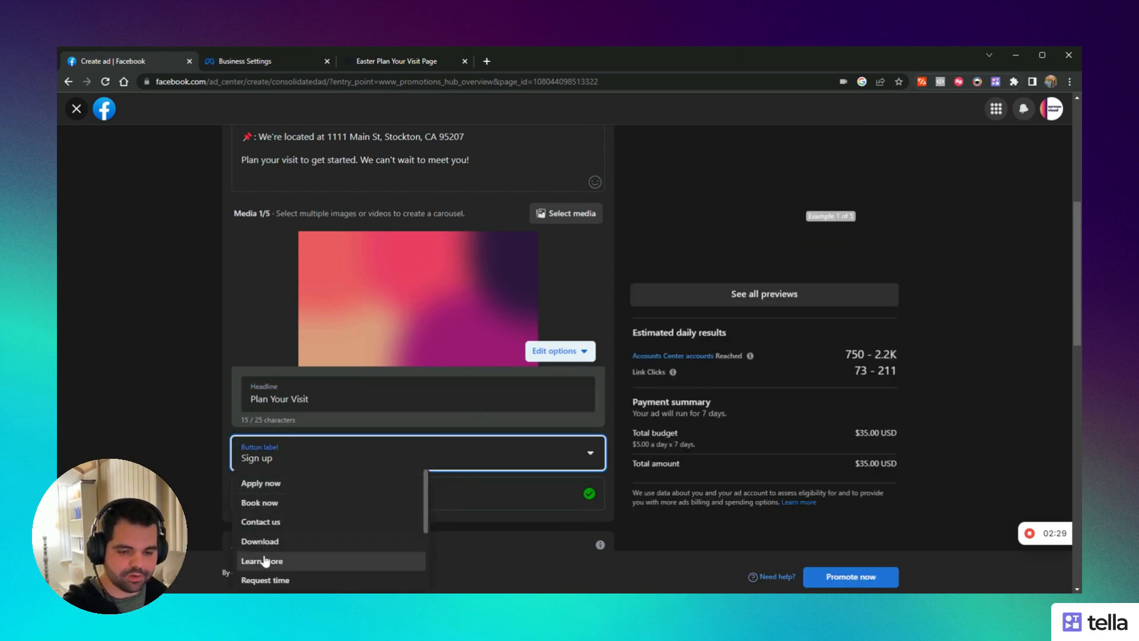
pyautogui.click(261, 556)
pyautogui.scroll(-3, 159, 472)
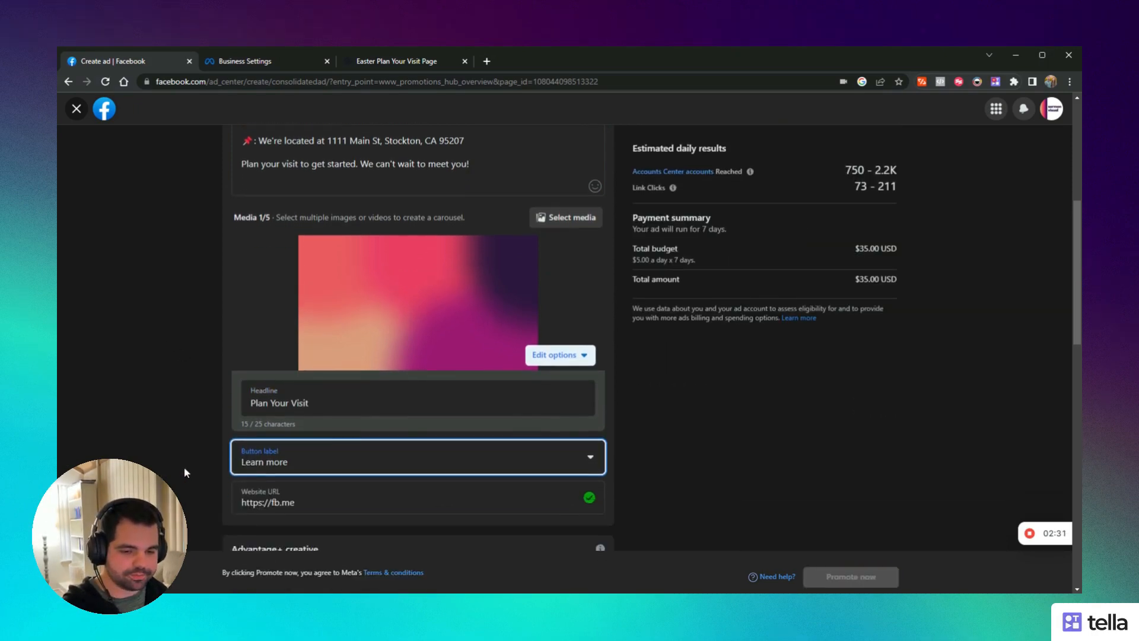
pyautogui.moveTo(296, 383); pyautogui.dragTo(271, 383)
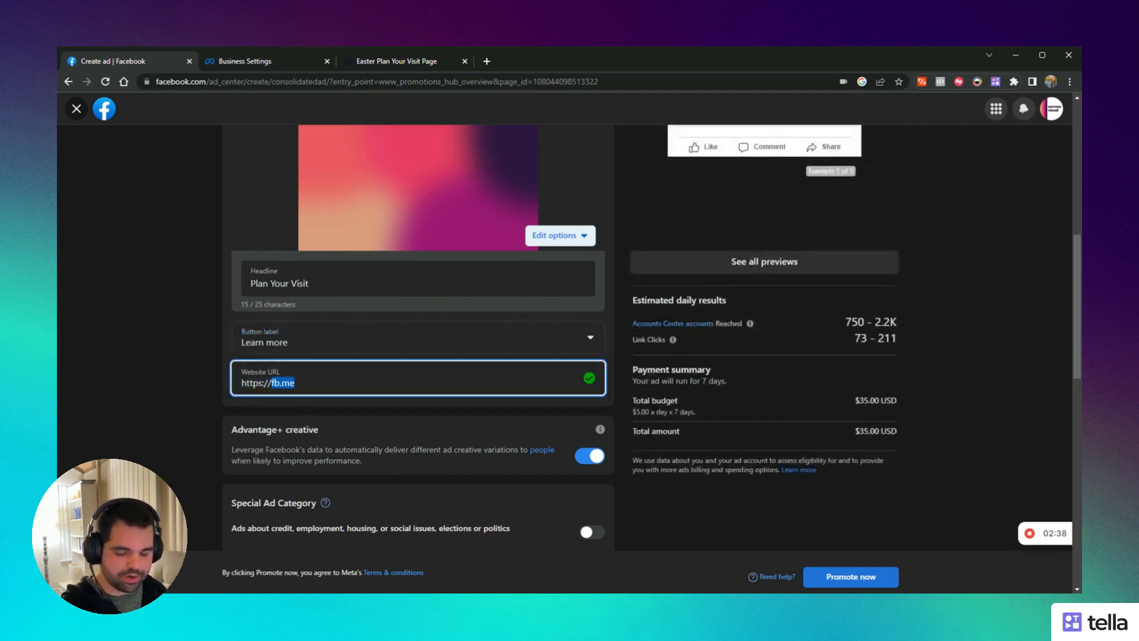
pyautogui.write('easter')
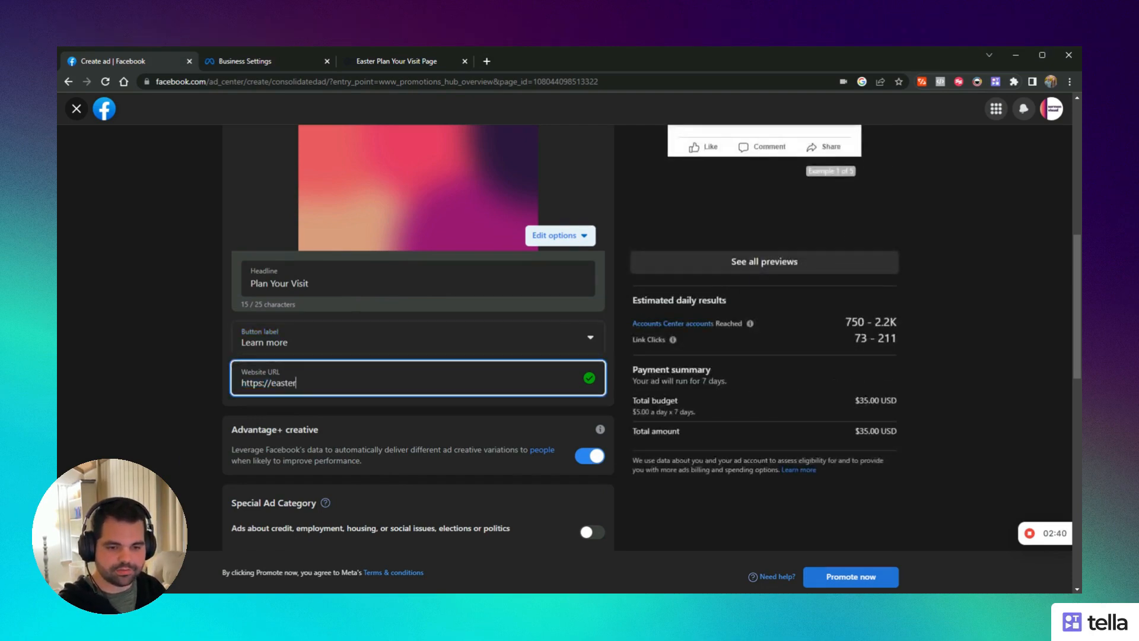
pyautogui.write('.lindercrtv.com')
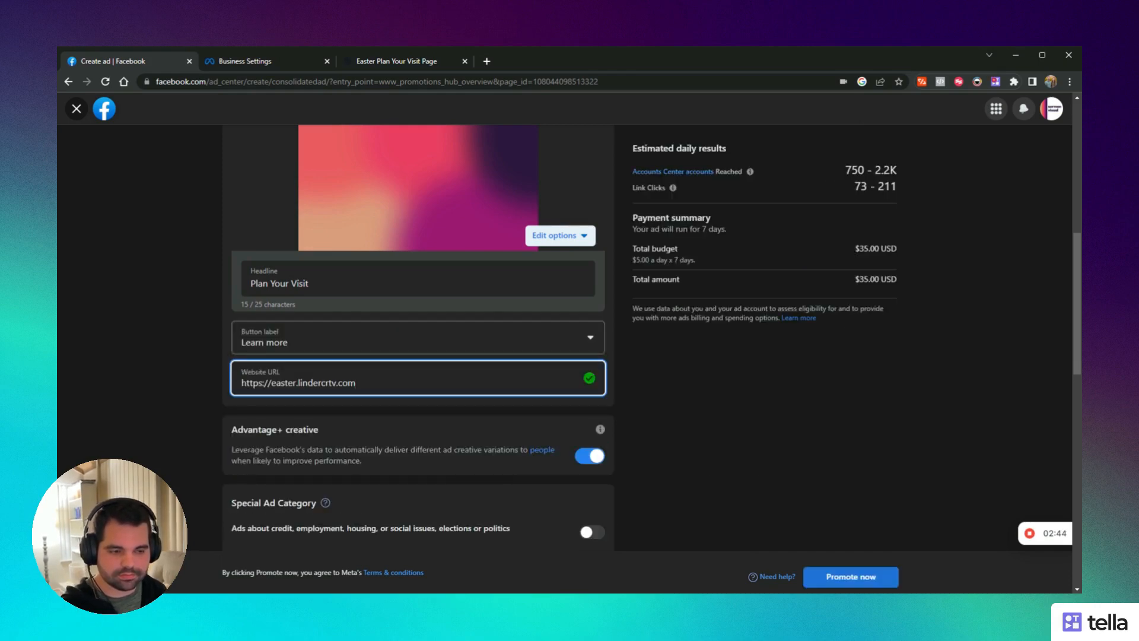
# Replace the ad's gradient image with a carousel of three uploaded Easter graphics: Celebrate Easter, Experience Easter Like Never Before and You're Invited to Easter
pyautogui.scroll(2, 554, 348)
pyautogui.click(554, 348)
pyautogui.click(567, 381)
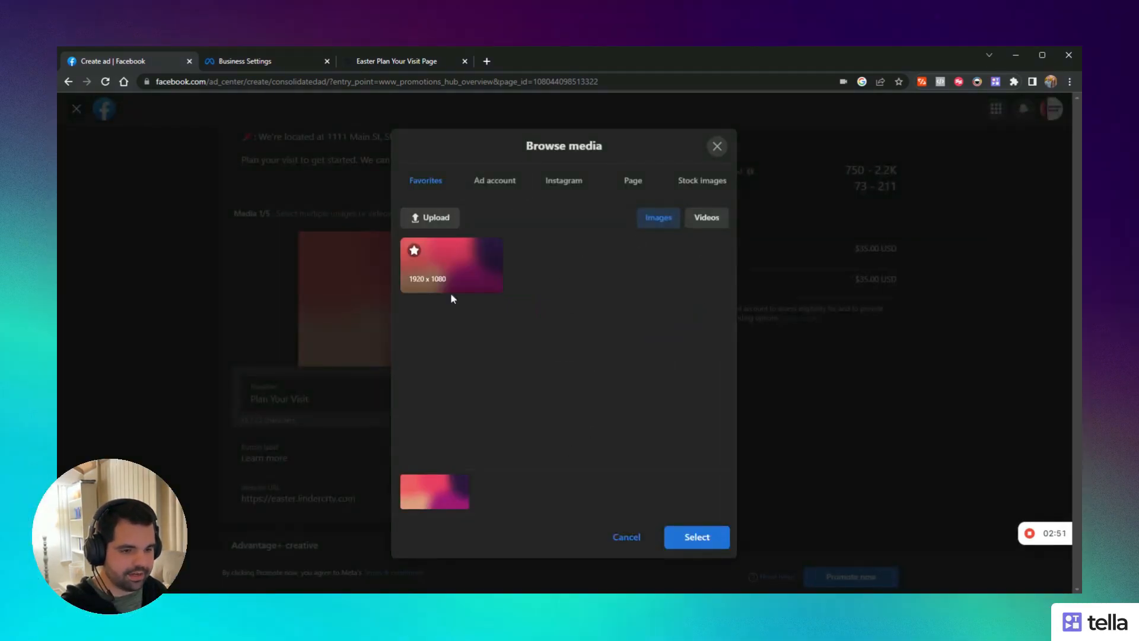
pyautogui.click(431, 223)
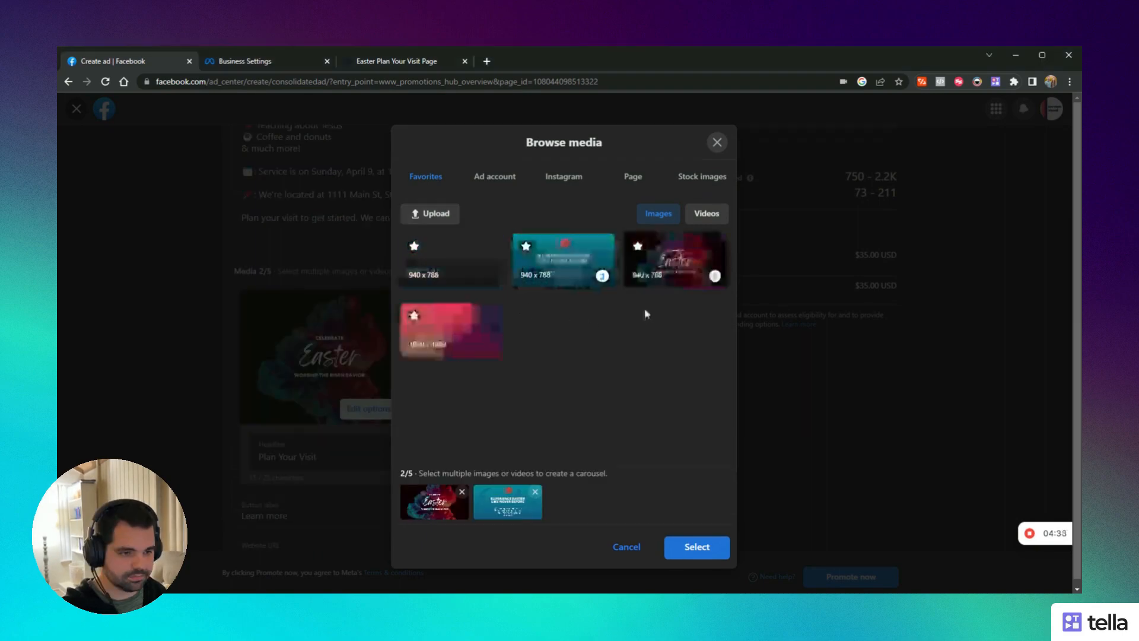
pyautogui.click(451, 279)
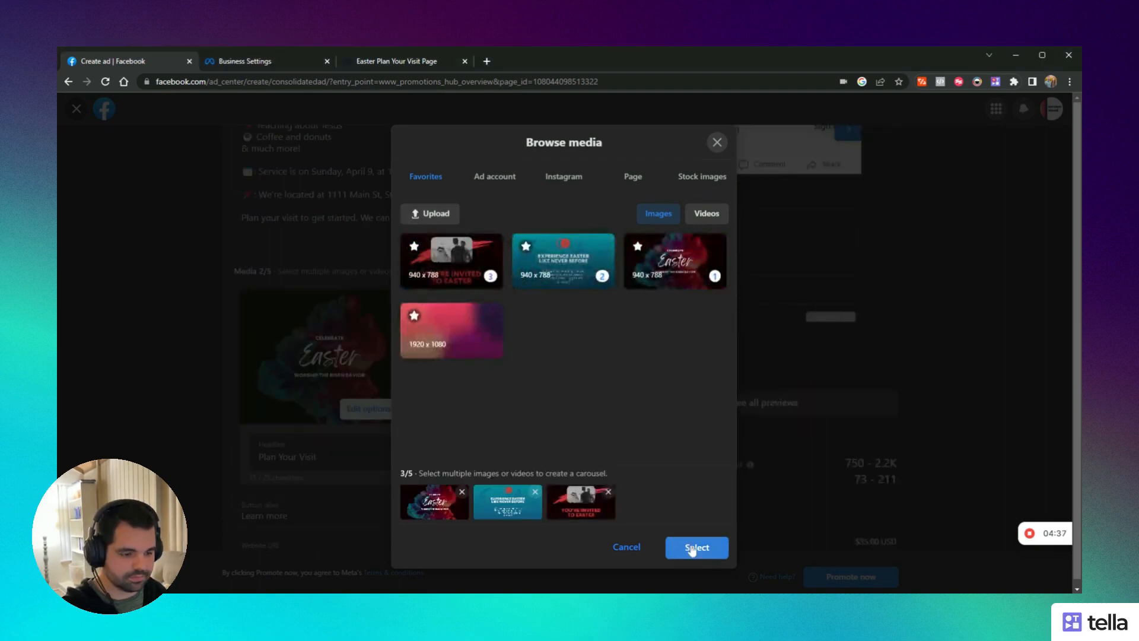
pyautogui.click(695, 546)
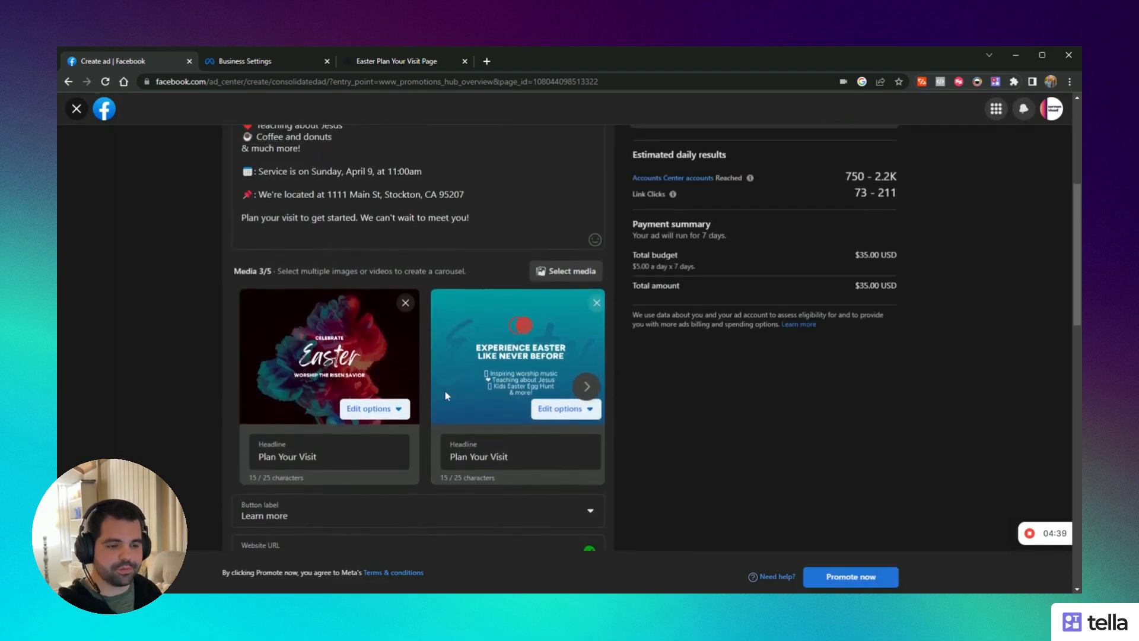
pyautogui.click(577, 388)
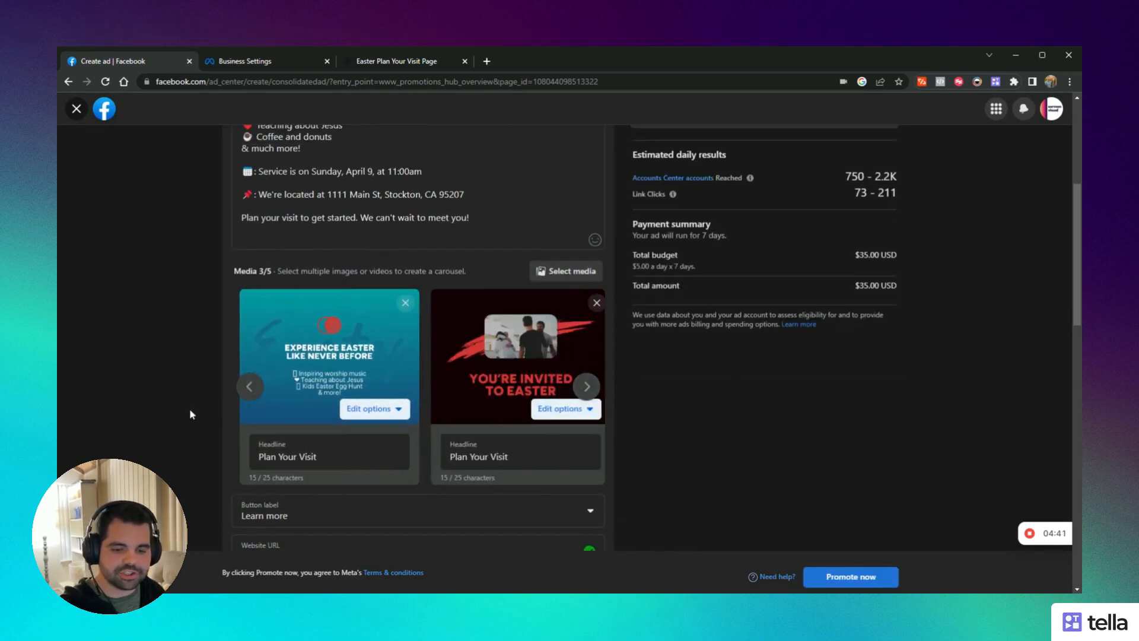
# Switch the ad's audience to People you choose through targeting, leaving Advantage+ creative on
pyautogui.scroll(-3, 172, 399)
pyautogui.scroll(-1, 222, 367)
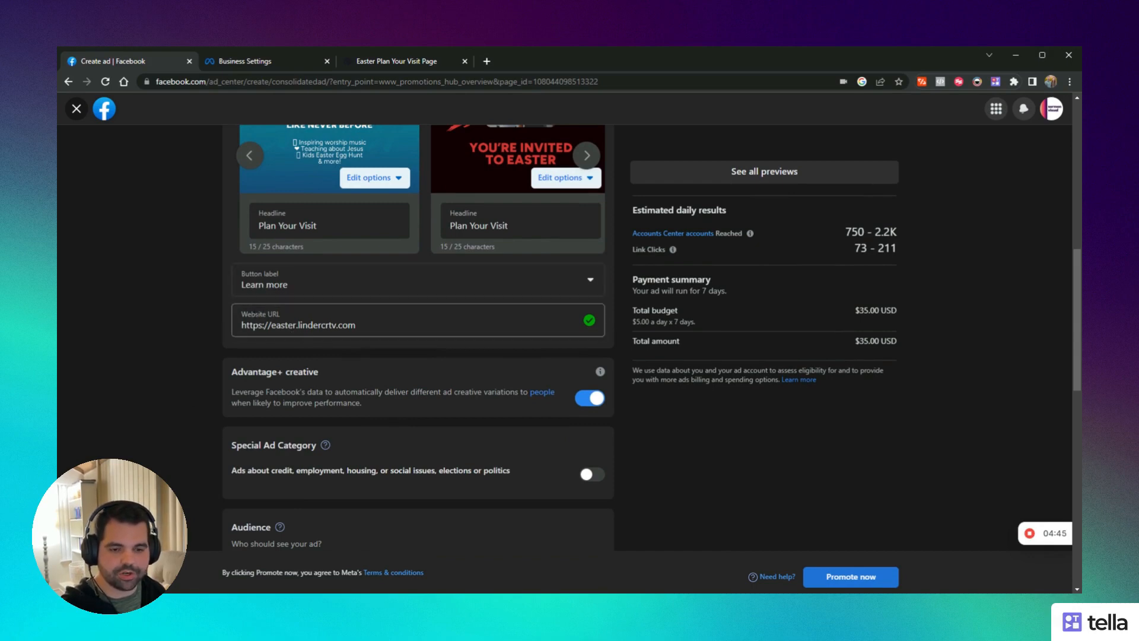
pyautogui.scroll(-2, 166, 366)
pyautogui.scroll(-1, 168, 367)
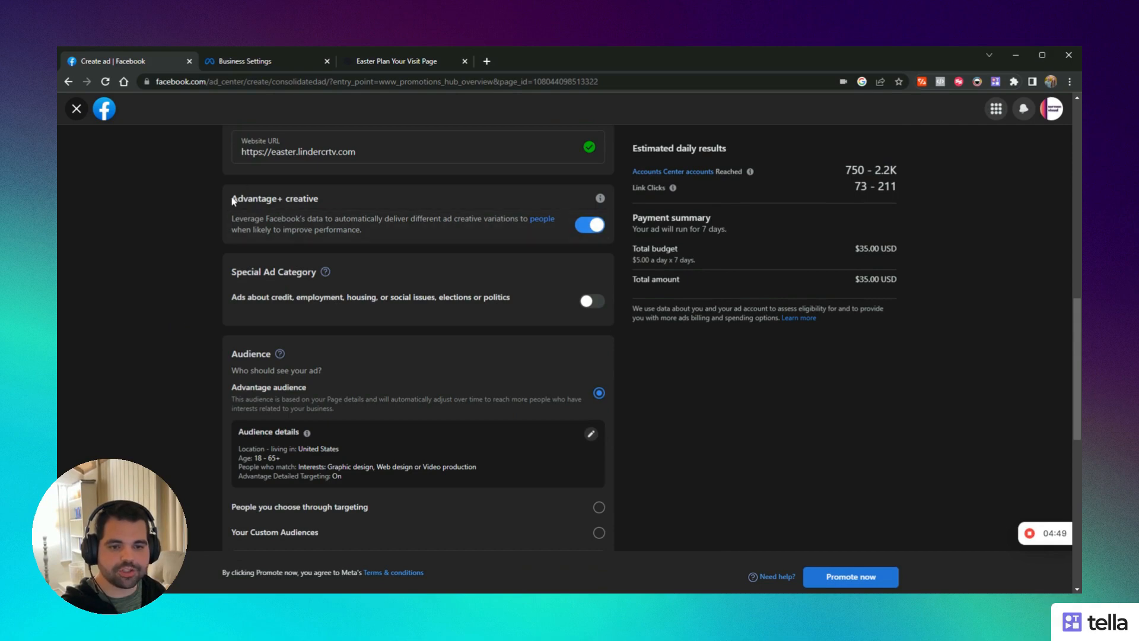
pyautogui.moveTo(232, 199); pyautogui.dragTo(331, 200)
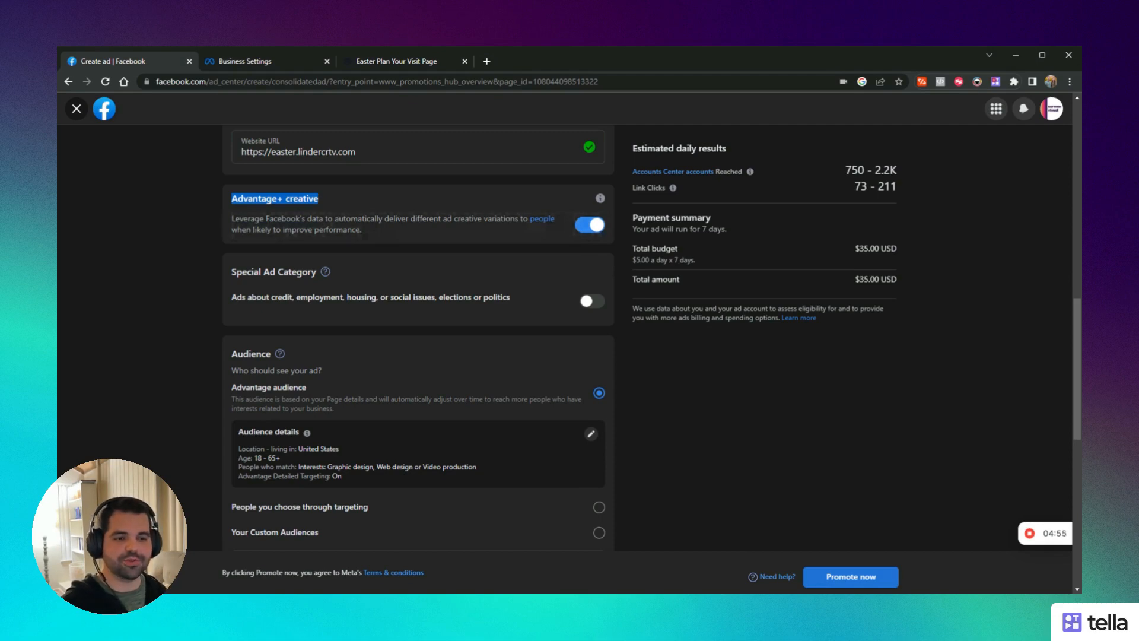
pyautogui.scroll(-2, 578, 270)
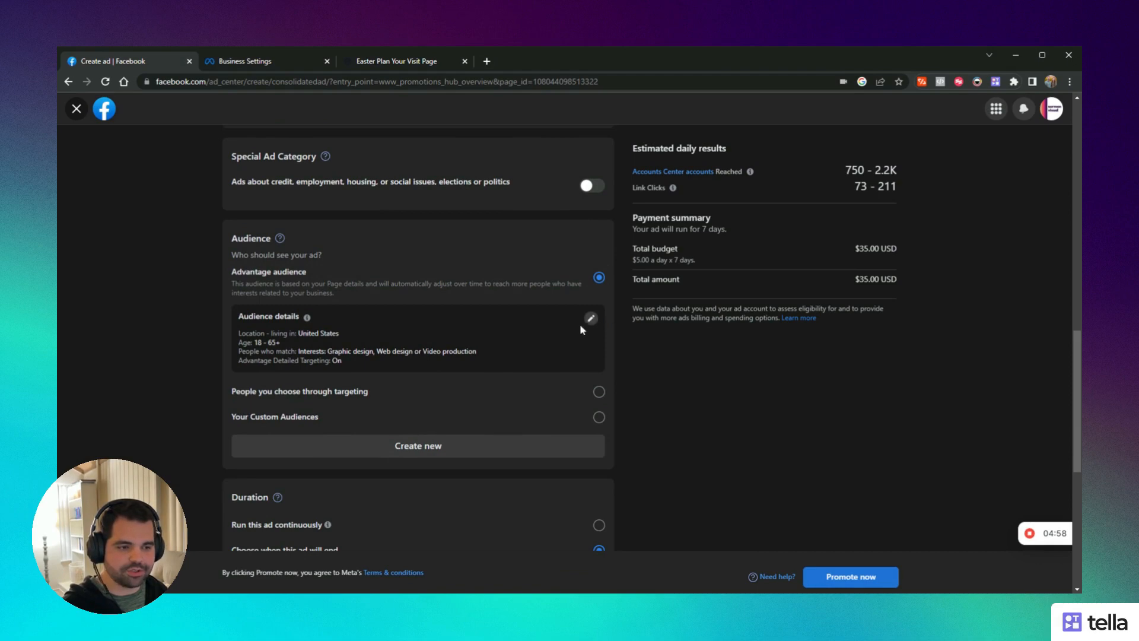
pyautogui.click(273, 392)
# Edit the audience details, clearing all detailed targeting interests and removing the United States location
pyautogui.scroll(-1, 163, 351)
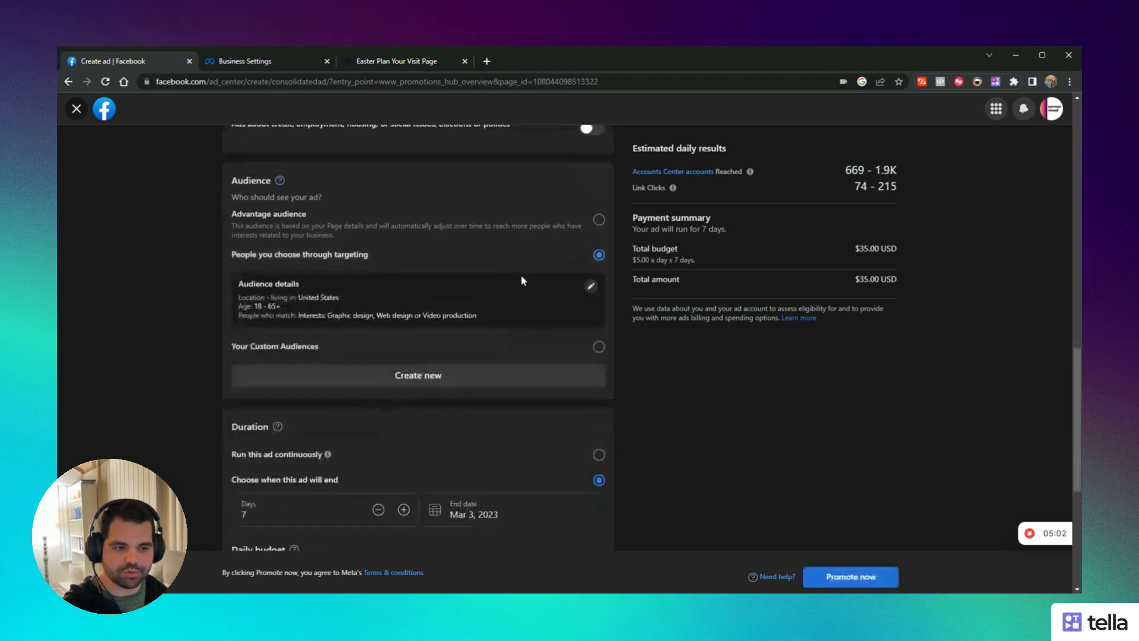
pyautogui.click(590, 288)
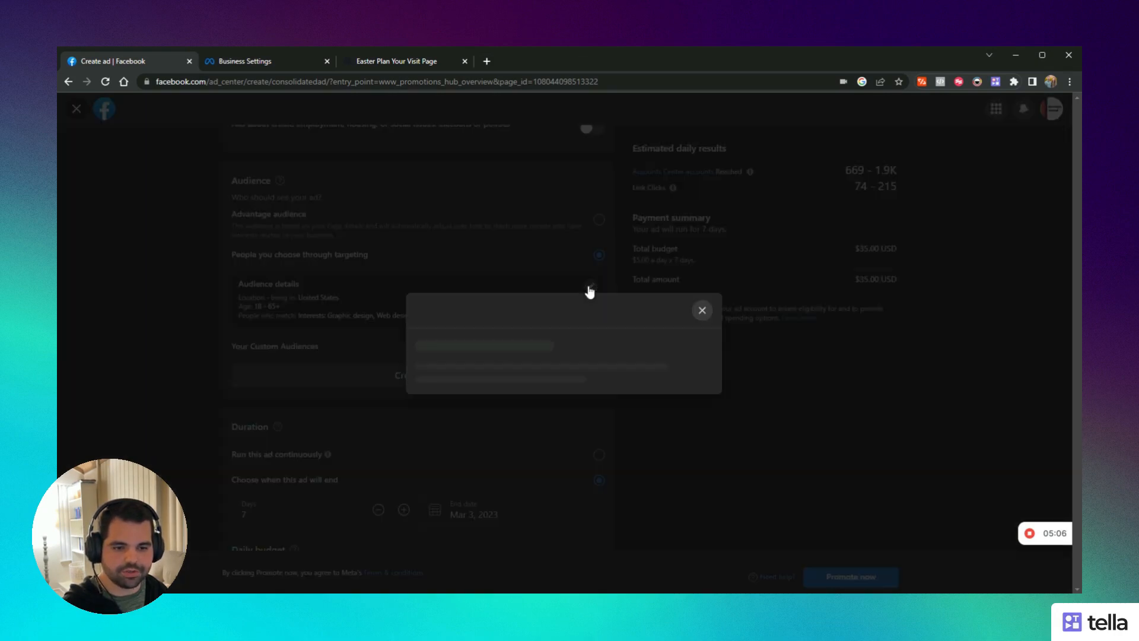
pyautogui.scroll(-1, 516, 314)
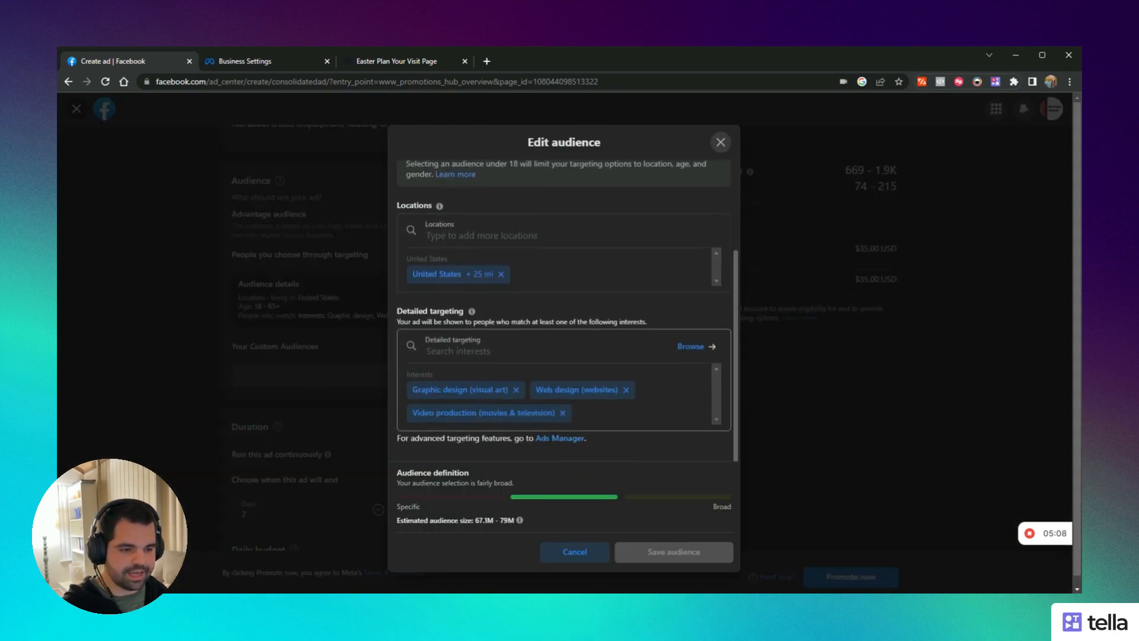
pyautogui.scroll(3, 423, 256)
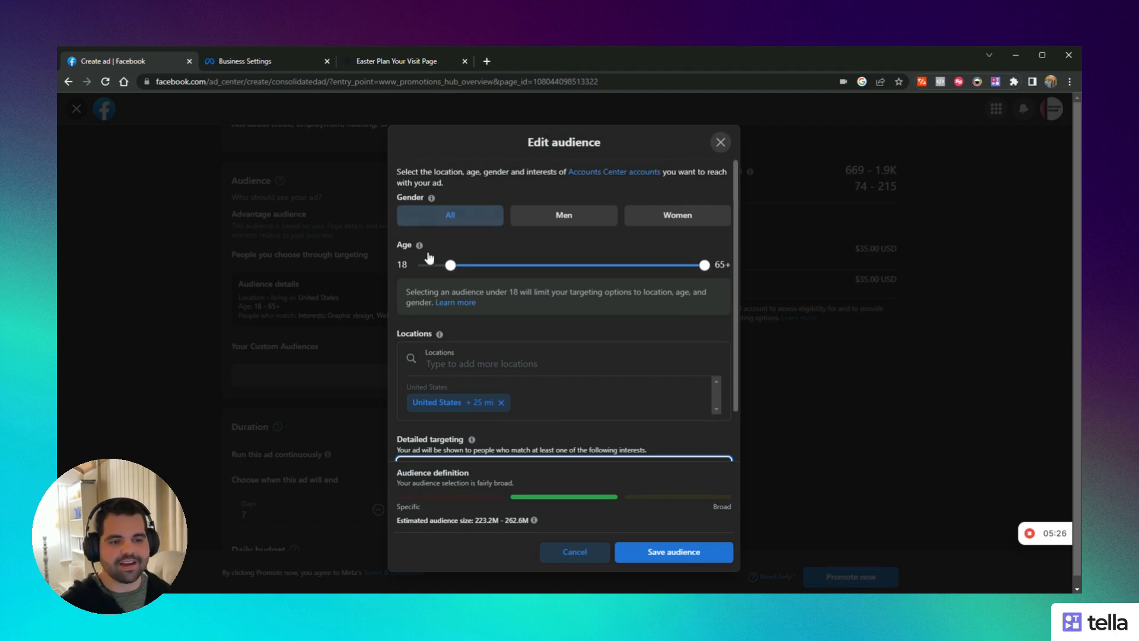
pyautogui.scroll(-2, 662, 302)
pyautogui.click(501, 341)
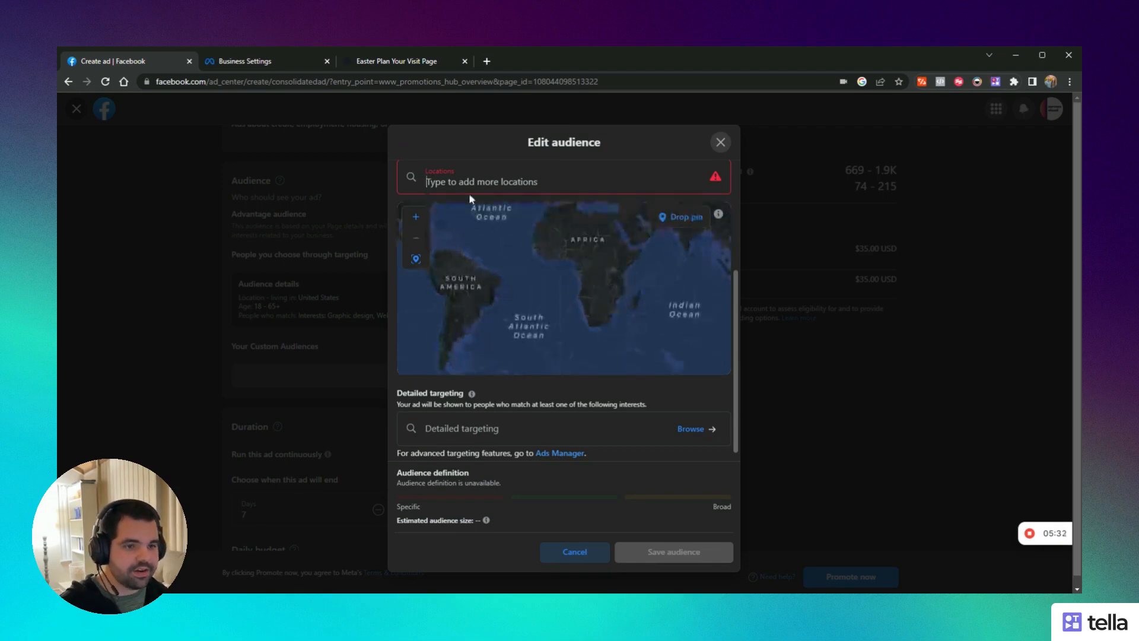
# Search the audience locations for the church's street address in Stockton, California, and add the matching East Main Street address
pyautogui.scroll(2, 468, 193)
pyautogui.scroll(1, 563, 297)
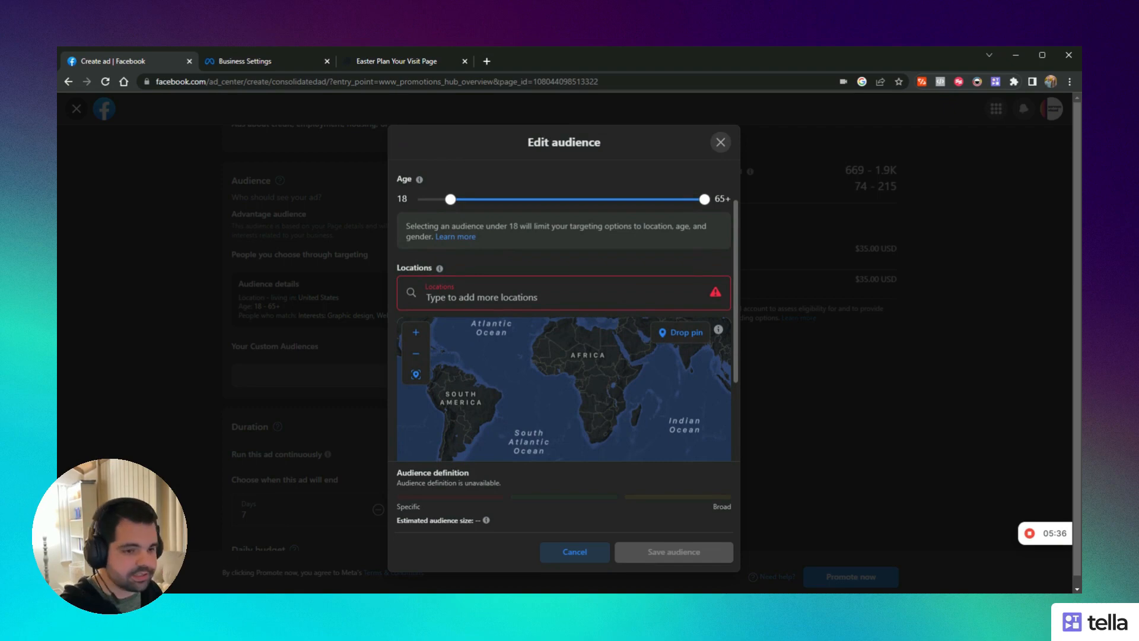
pyautogui.write('1111 main st')
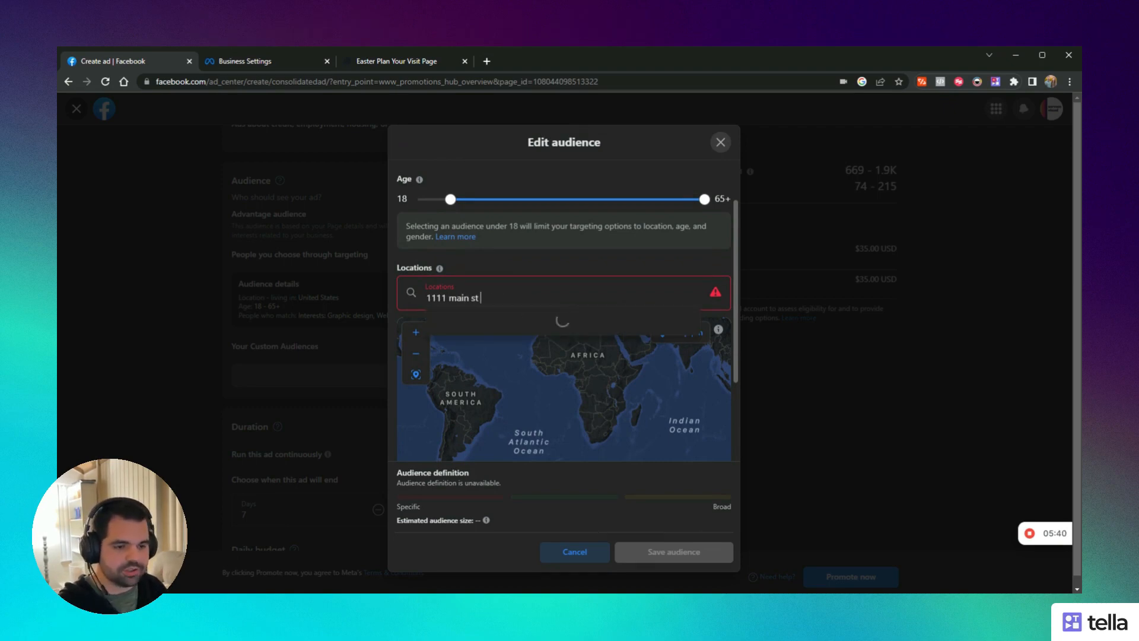
pyautogui.write(' s')
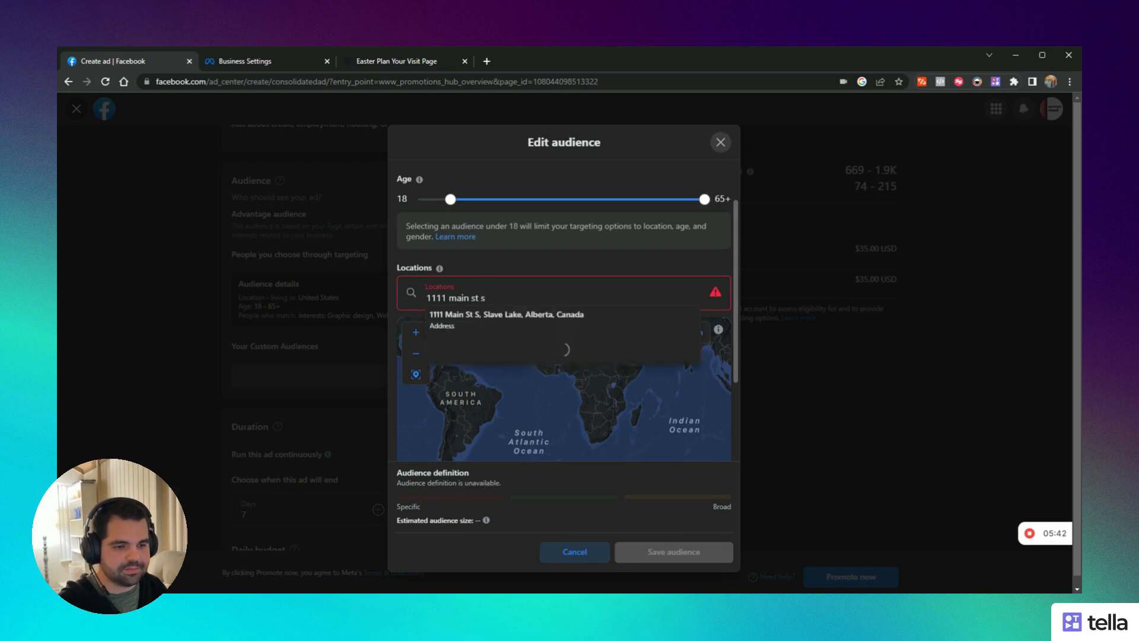
pyautogui.write('tockton ca')
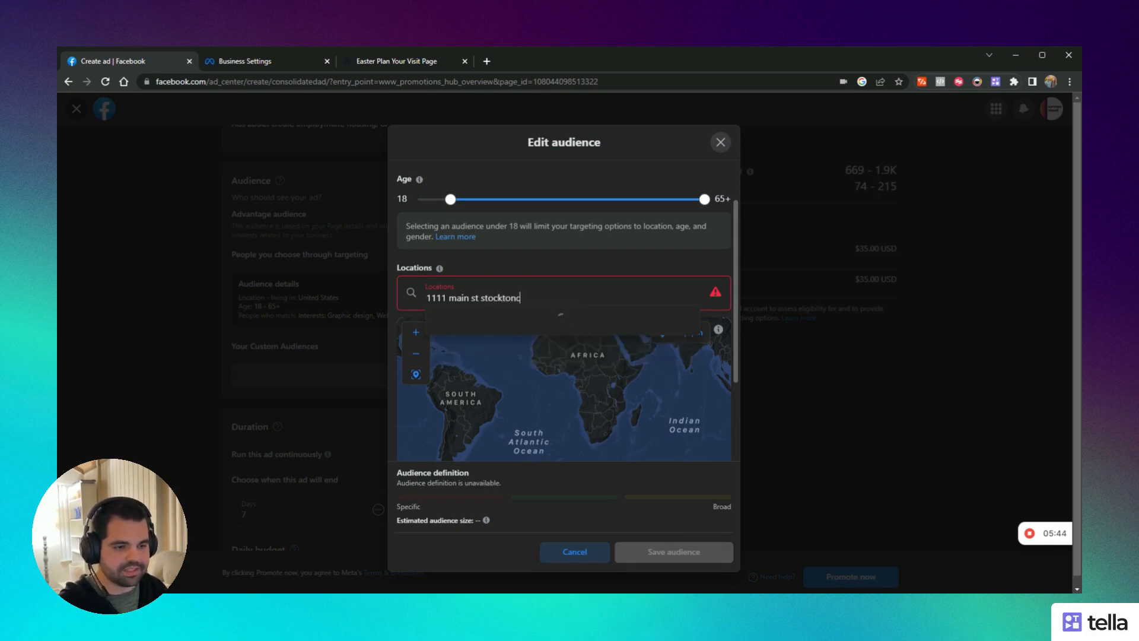
pyautogui.write('95207')
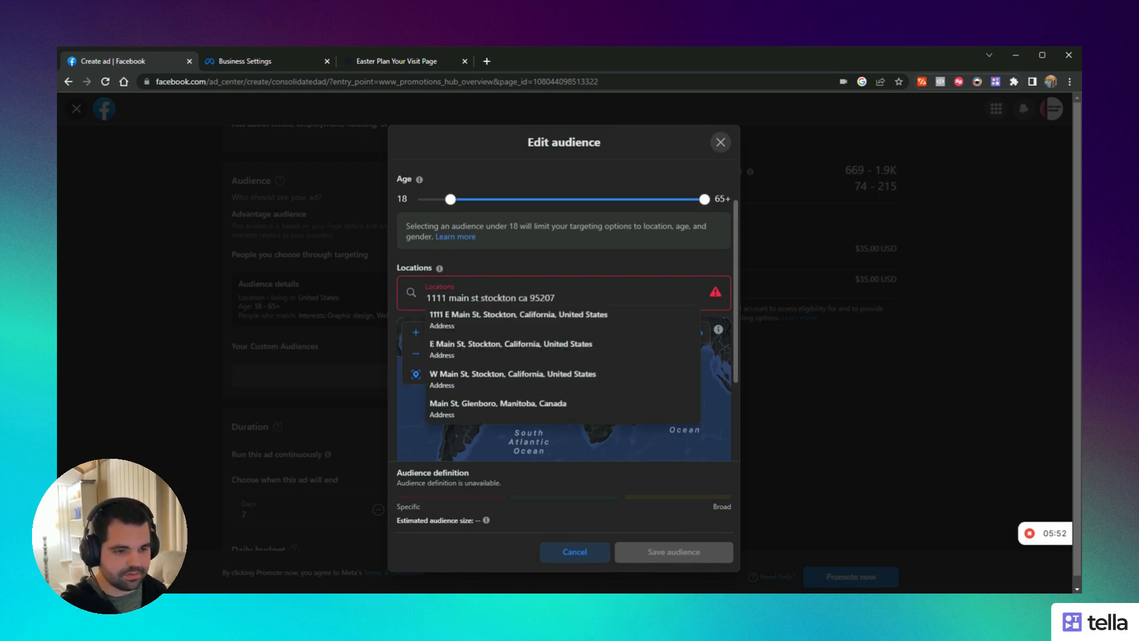
pyautogui.click(509, 322)
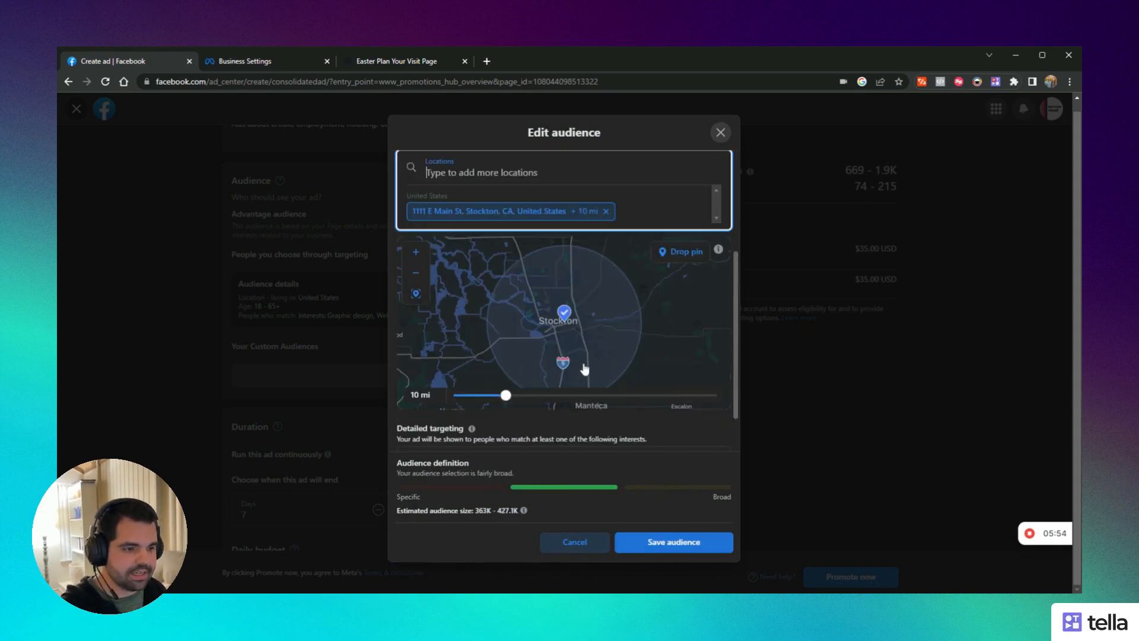
# Widen the radius around the Stockton location to 15 mi and save the audience
pyautogui.scroll(-1, 536, 397)
pyautogui.moveTo(505, 337); pyautogui.dragTo(531, 337)
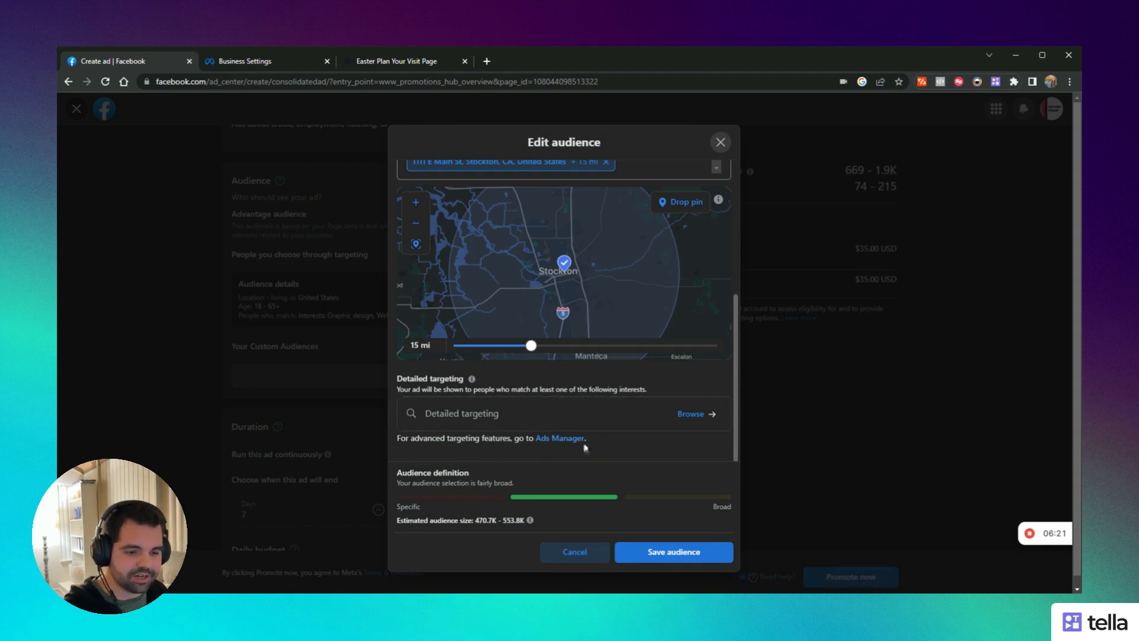
pyautogui.click(642, 558)
# Set the ad's end date to Apr 9, 2023
pyautogui.scroll(-3, 152, 405)
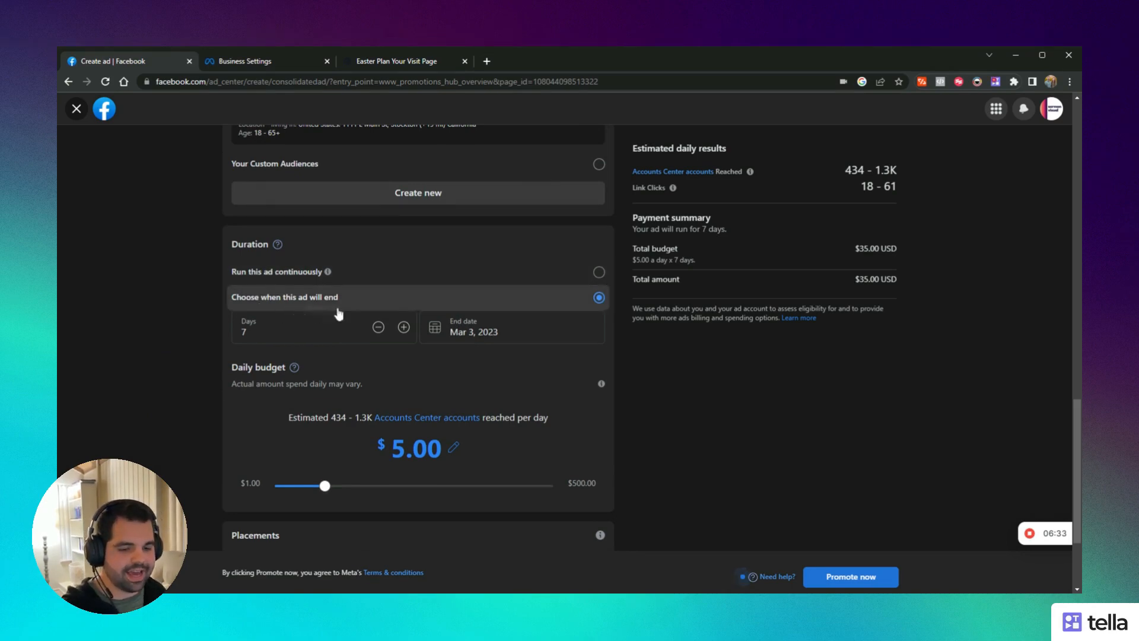
pyautogui.click(487, 332)
pyautogui.click(573, 361)
pyautogui.click(439, 439)
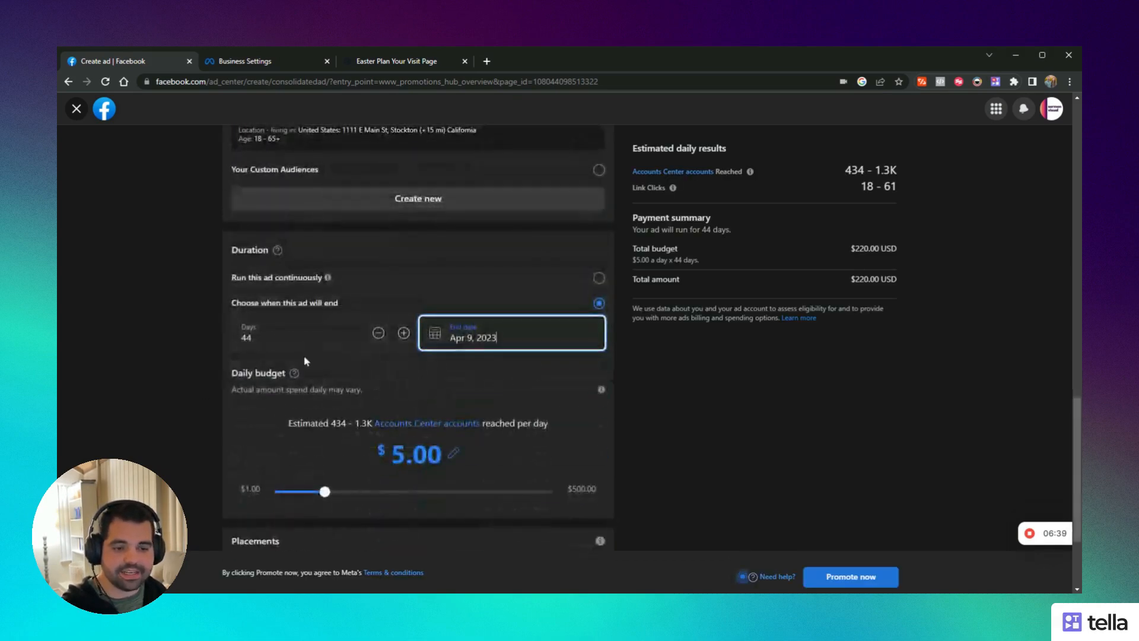
# Raise the ad's daily budget to $10.00
pyautogui.scroll(-2, 334, 410)
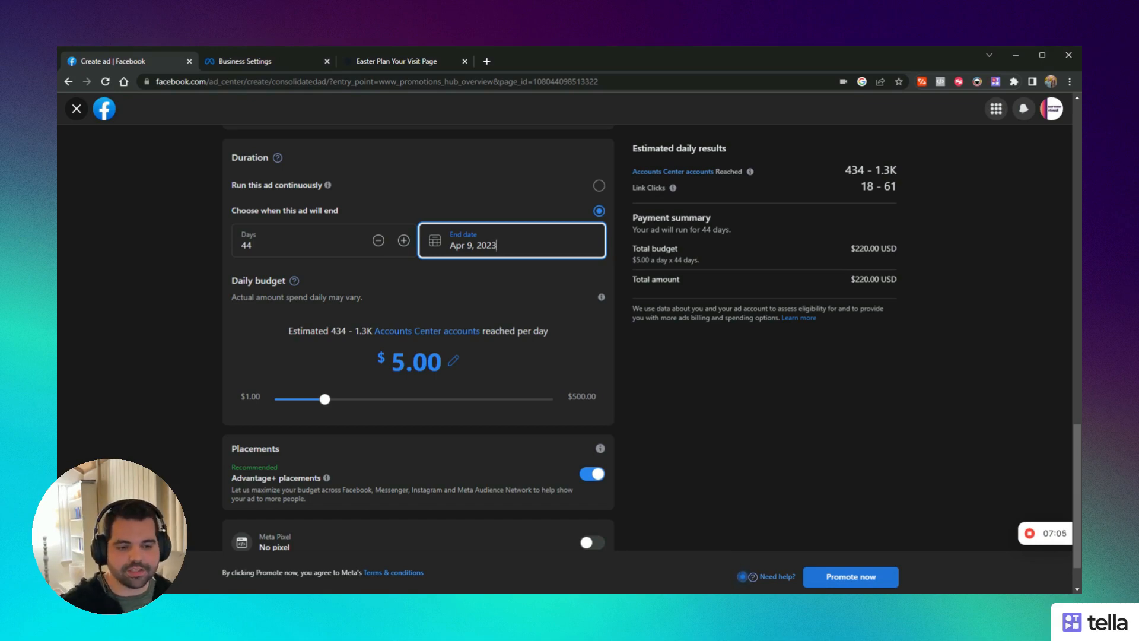
pyautogui.moveTo(325, 401); pyautogui.dragTo(382, 403)
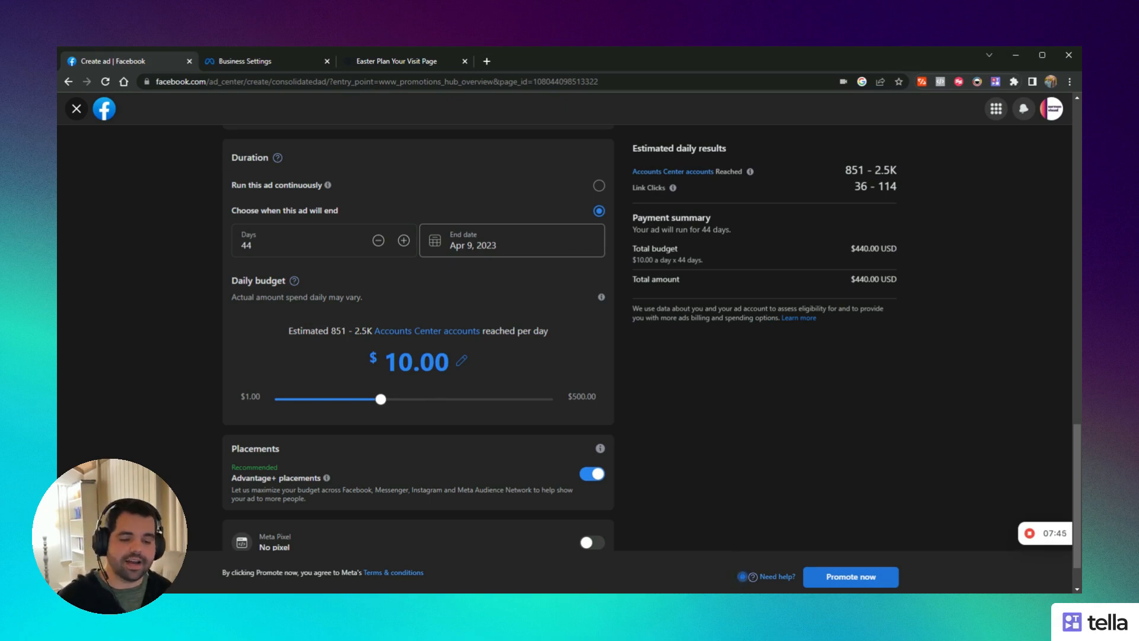
pyautogui.scroll(-1, 464, 387)
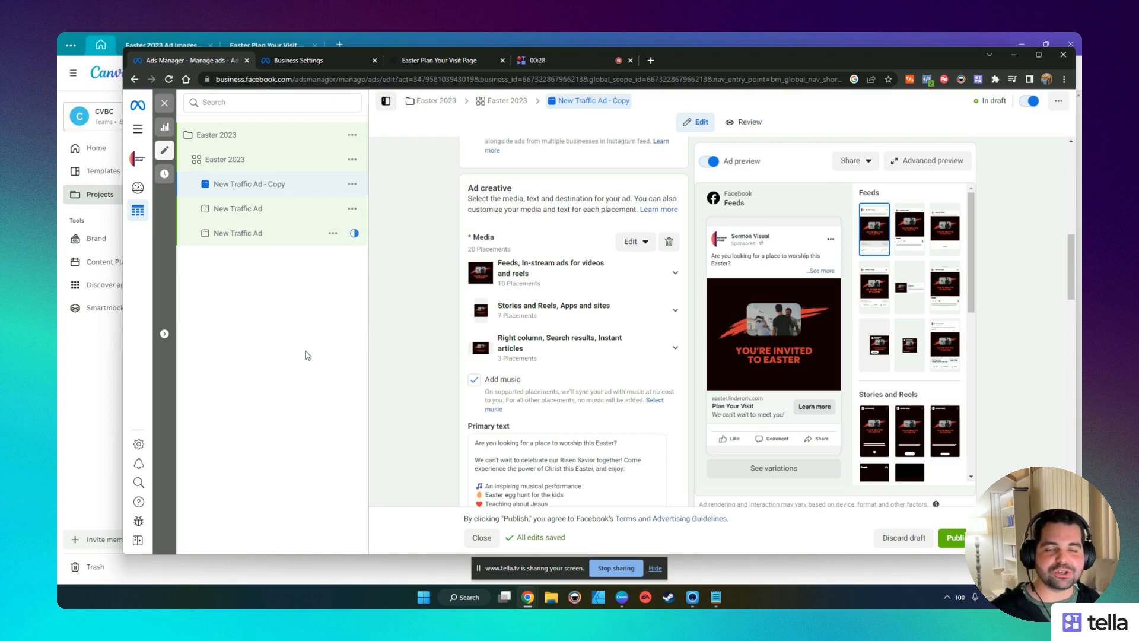
# Switch to Canva, view the pages of the Easter 2023 Ad Images design, and return to the Easter 2023 Ads Toolbox folder
pyautogui.click(73, 409)
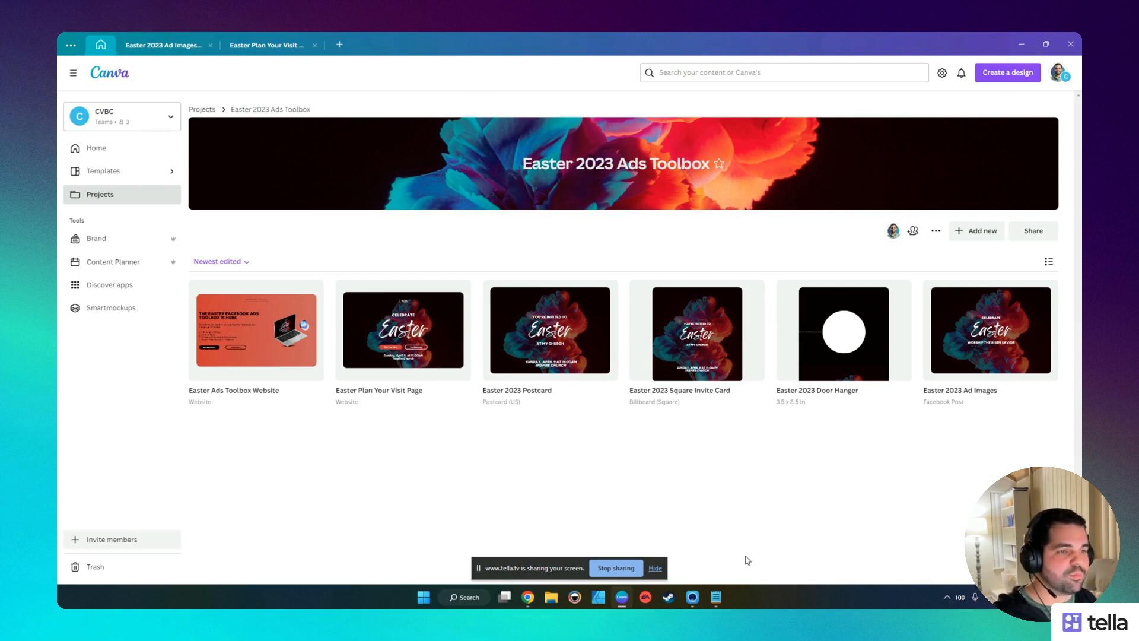
pyautogui.moveTo(1009, 350)
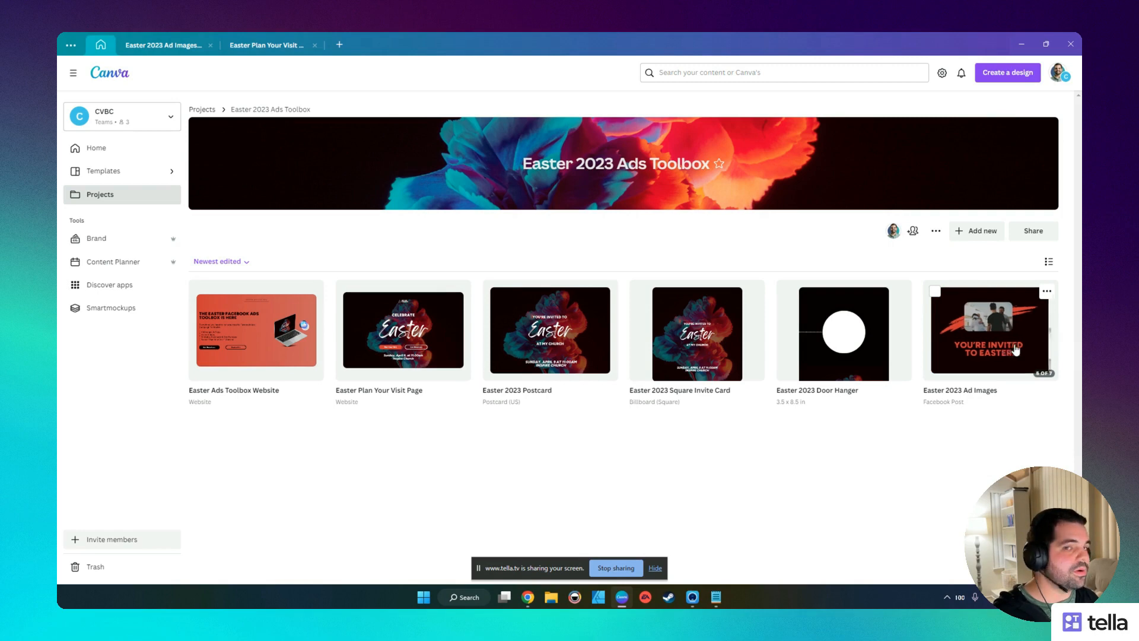
pyautogui.click(1015, 350)
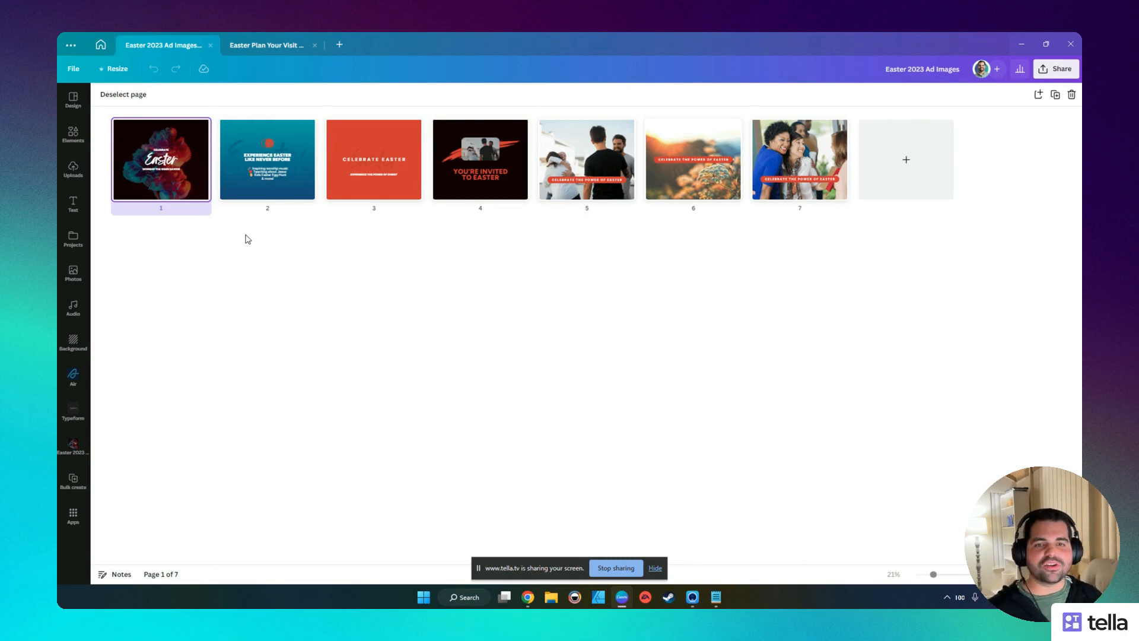
pyautogui.click(100, 44)
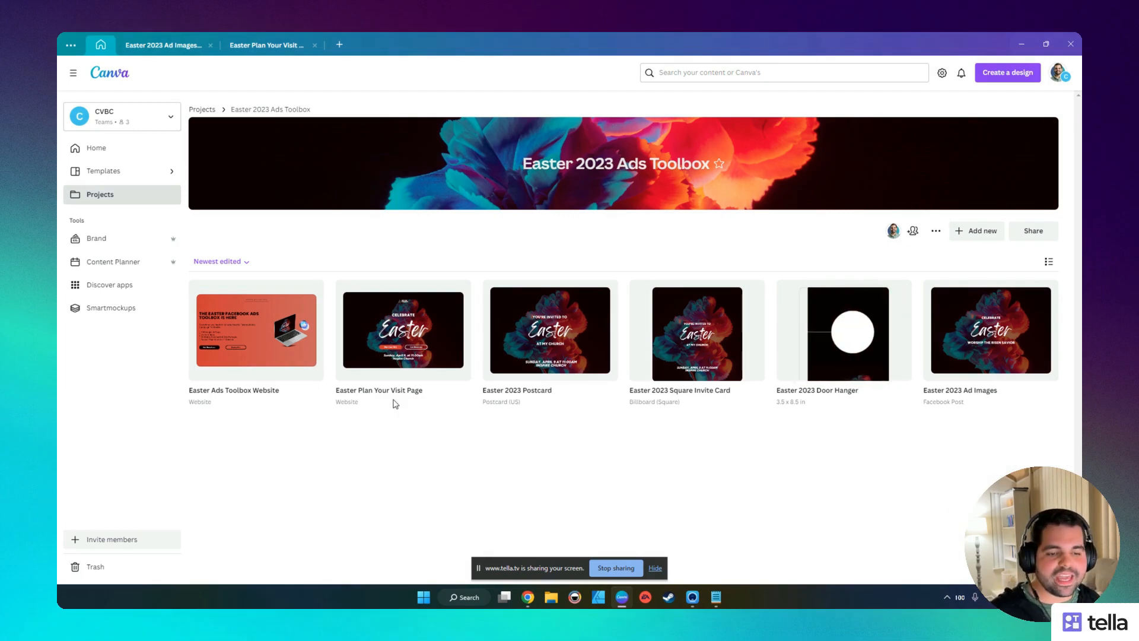
# Switch to Chrome and review the Easter Plan Your Visit landing page from its header down to the plan-your-visit section
pyautogui.moveTo(529, 599)
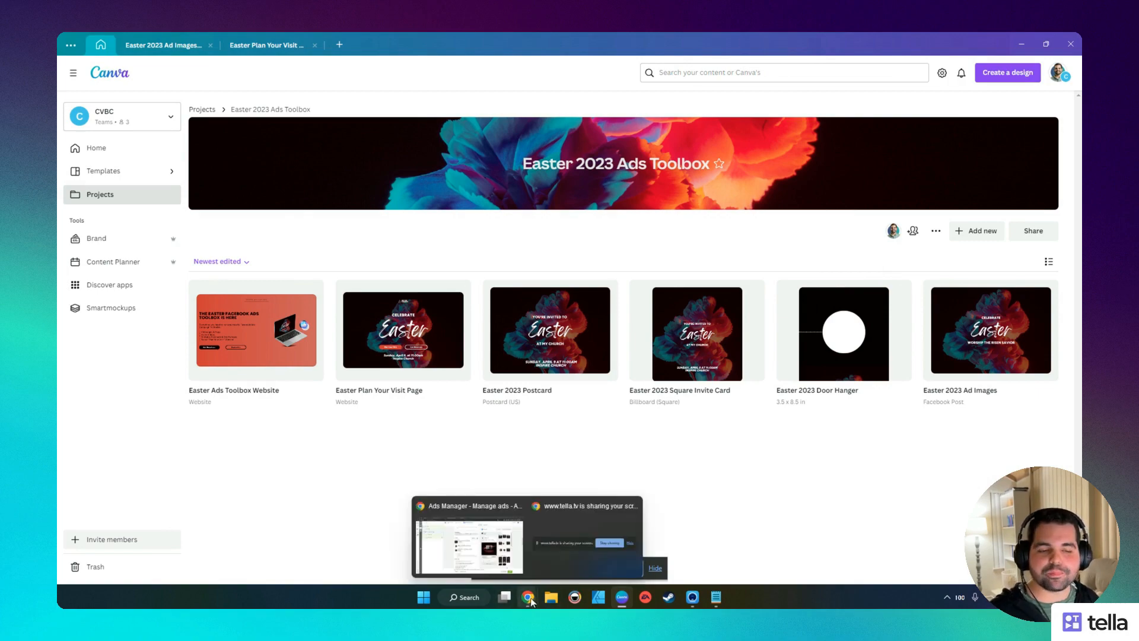
pyautogui.click(494, 554)
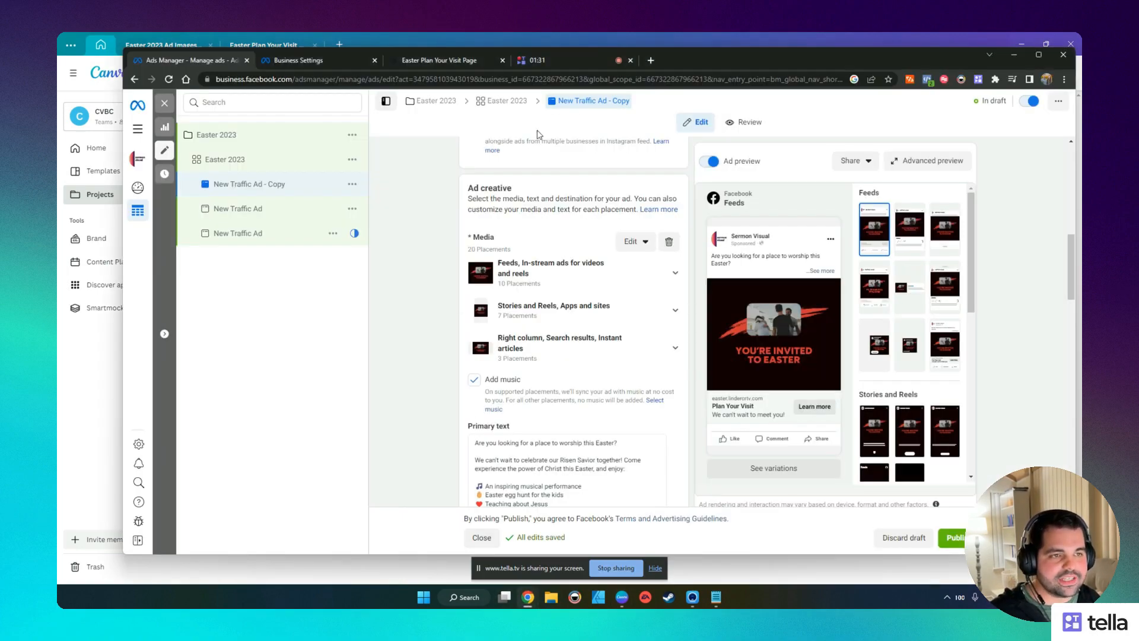
pyautogui.click(449, 58)
pyautogui.scroll(15, 446, 329)
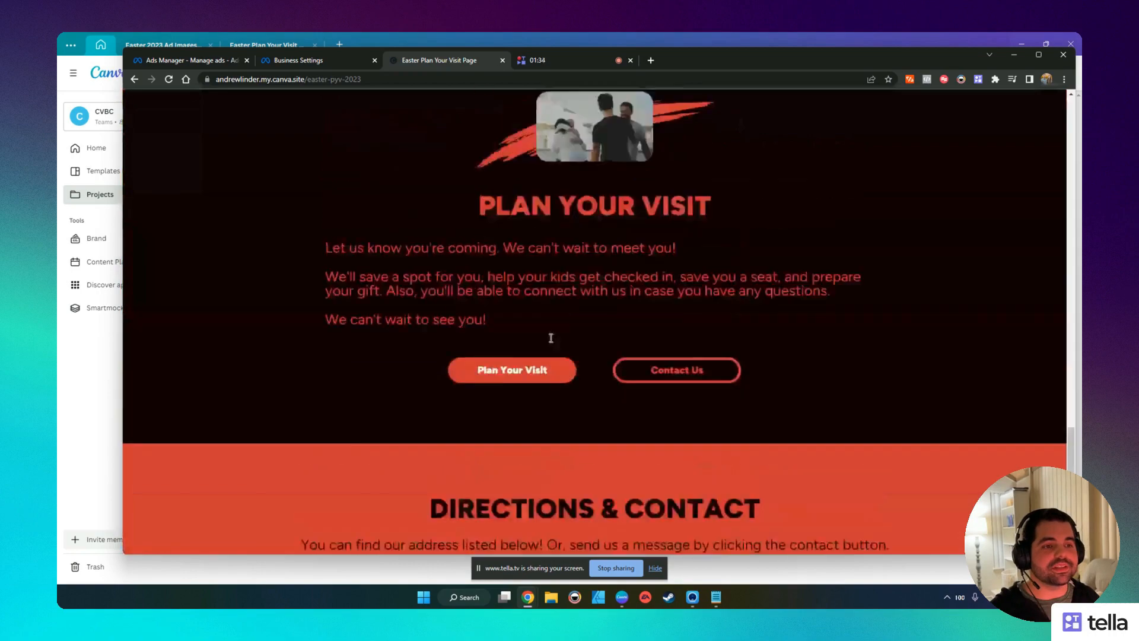
pyautogui.scroll(10, 546, 326)
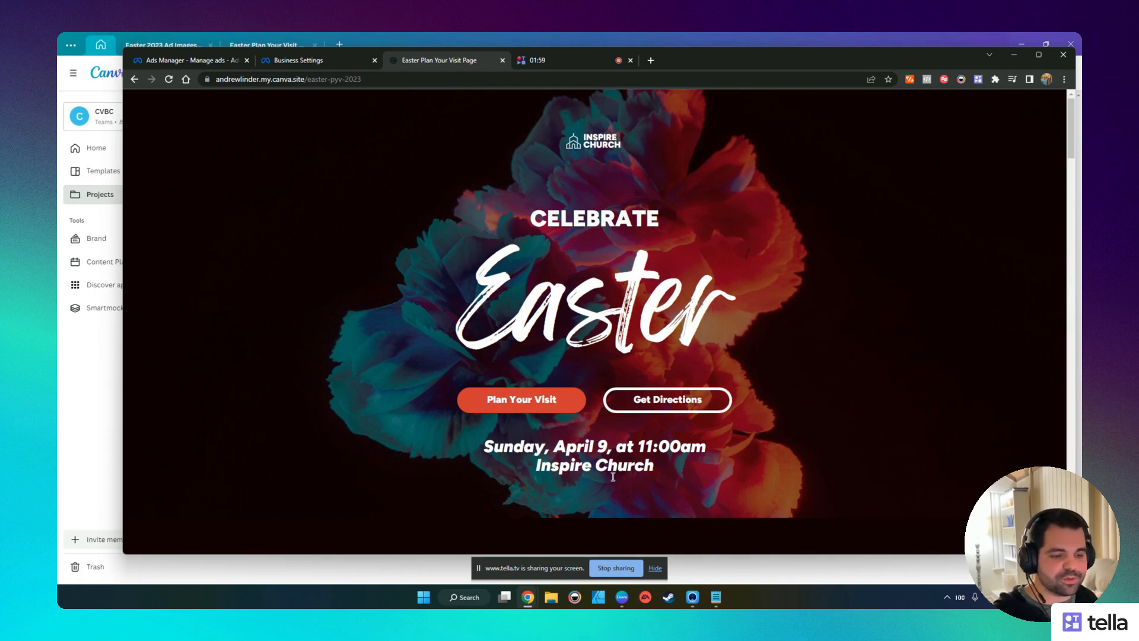
pyautogui.scroll(-5, 614, 427)
pyautogui.scroll(3, 608, 405)
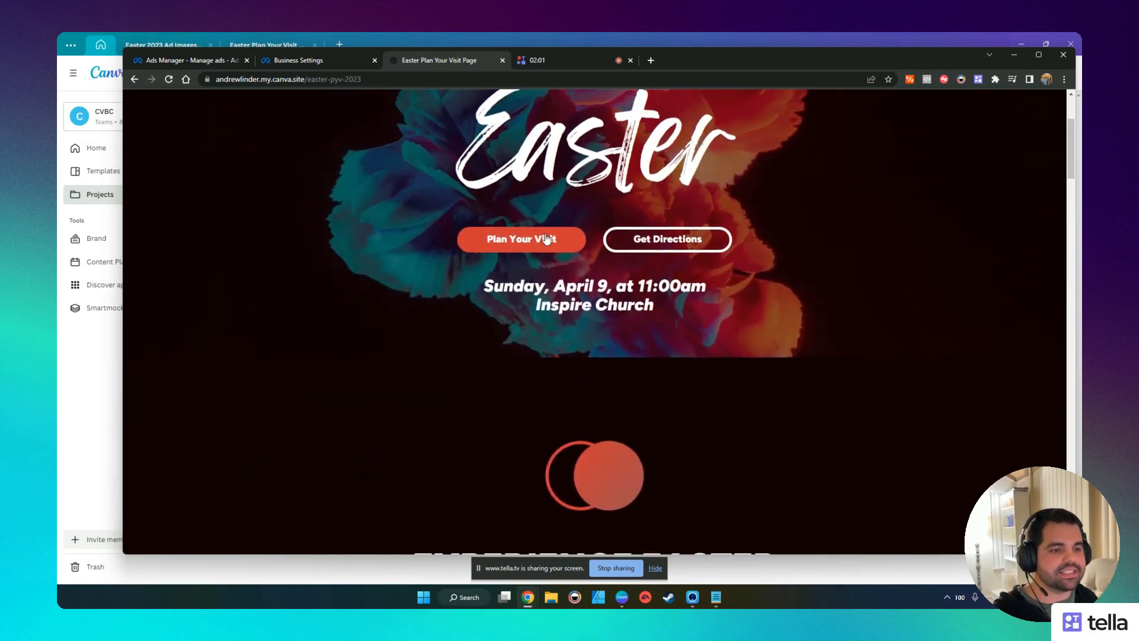
pyautogui.scroll(-4, 534, 238)
pyautogui.scroll(-20, 477, 224)
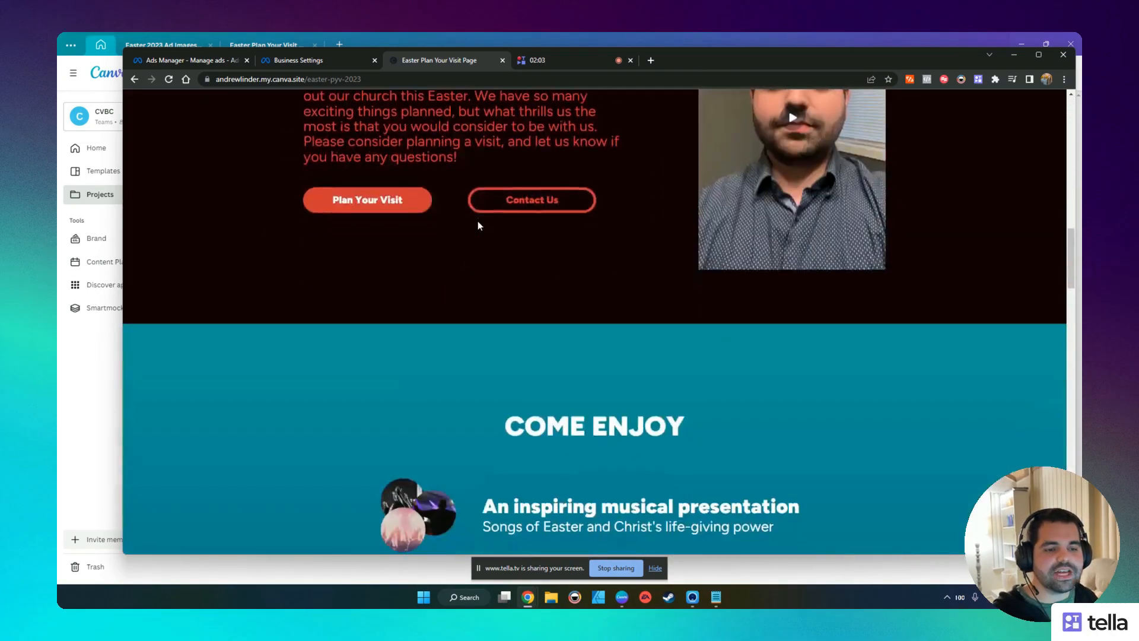
pyautogui.scroll(-20, 480, 226)
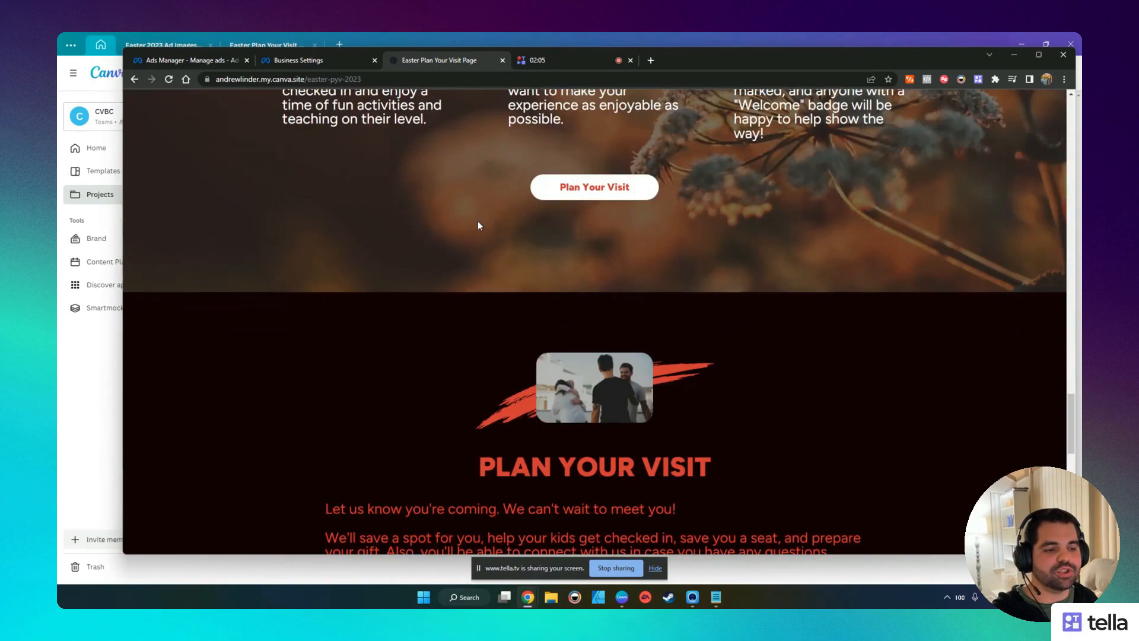
pyautogui.scroll(-2, 479, 226)
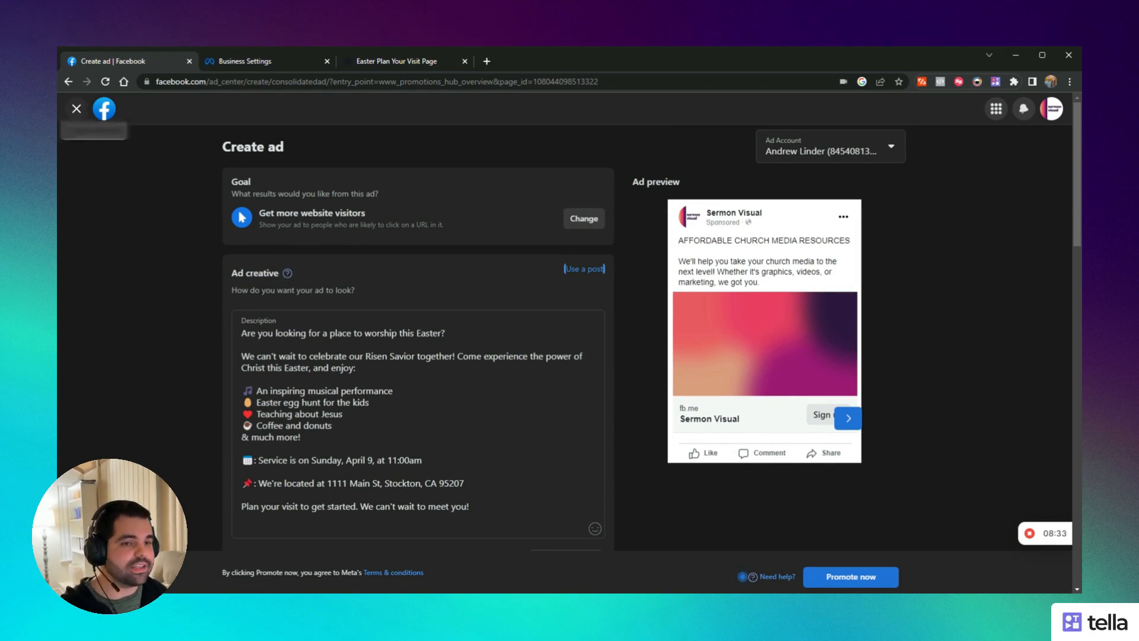
# Leave the ad creation page and open Ads Manager through Business Manager
pyautogui.click(75, 108)
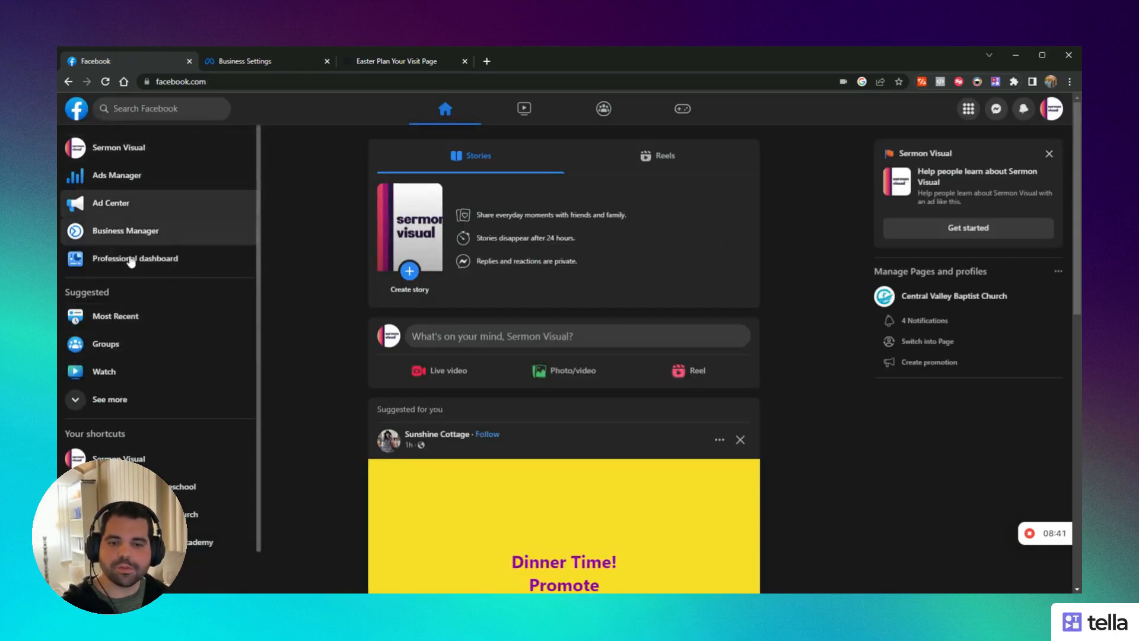
pyautogui.click(132, 242)
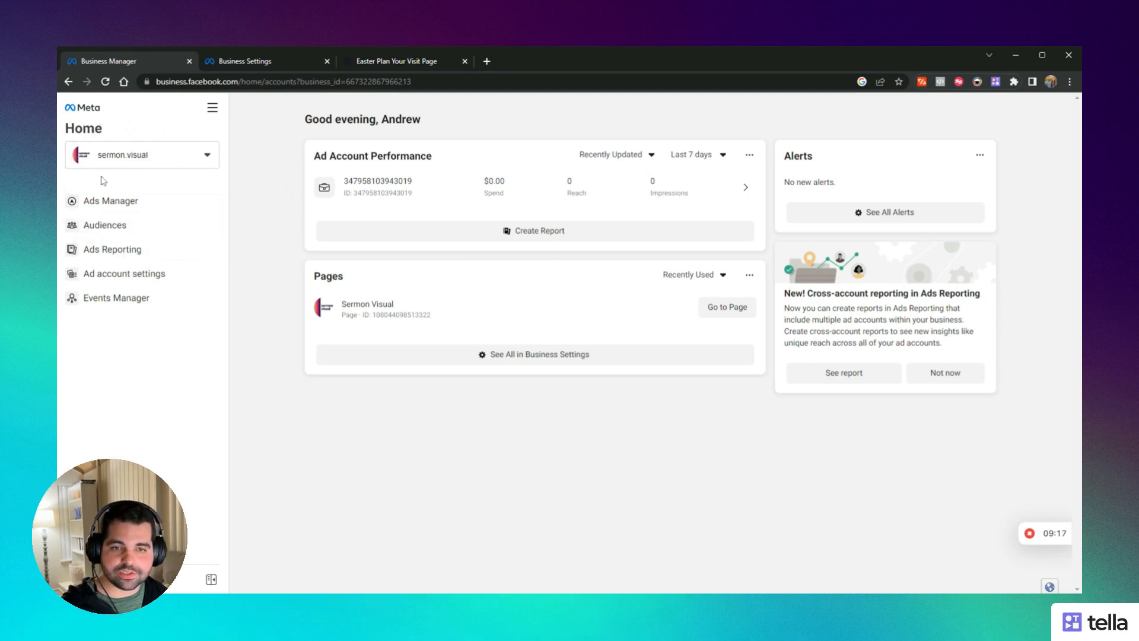
pyautogui.click(213, 113)
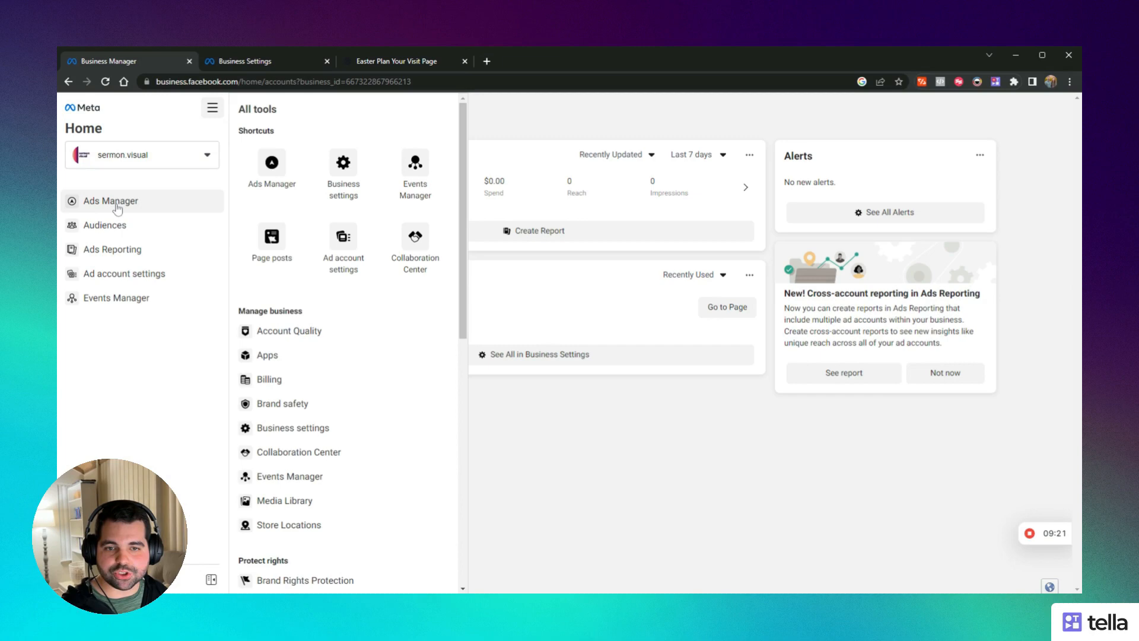
pyautogui.scroll(-6, 273, 190)
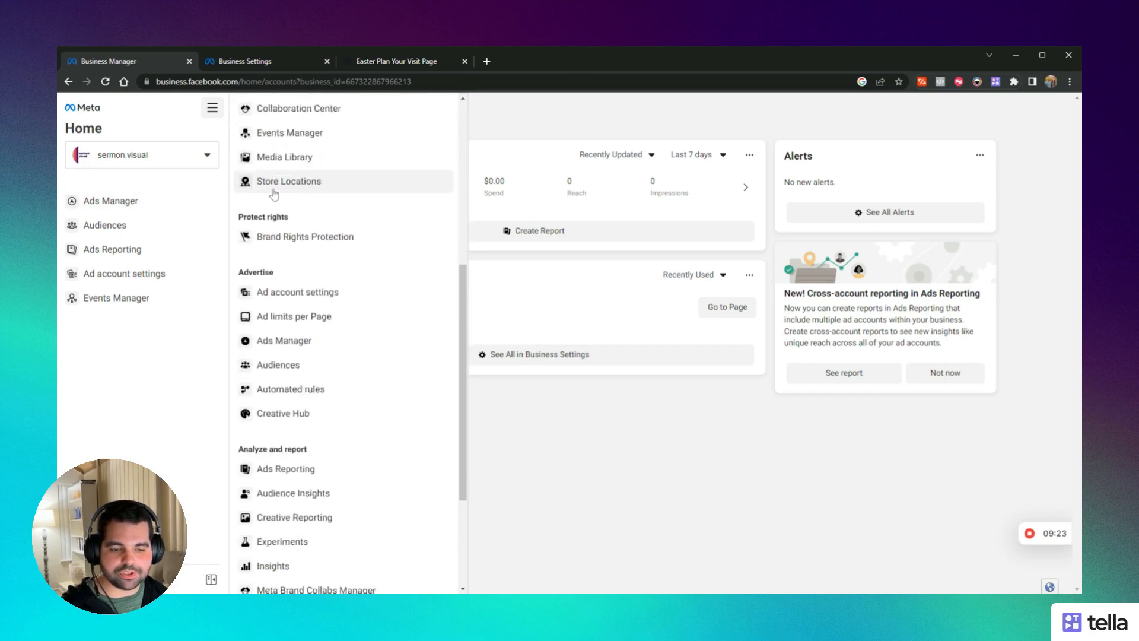
pyautogui.scroll(-1, 274, 194)
pyautogui.click(268, 289)
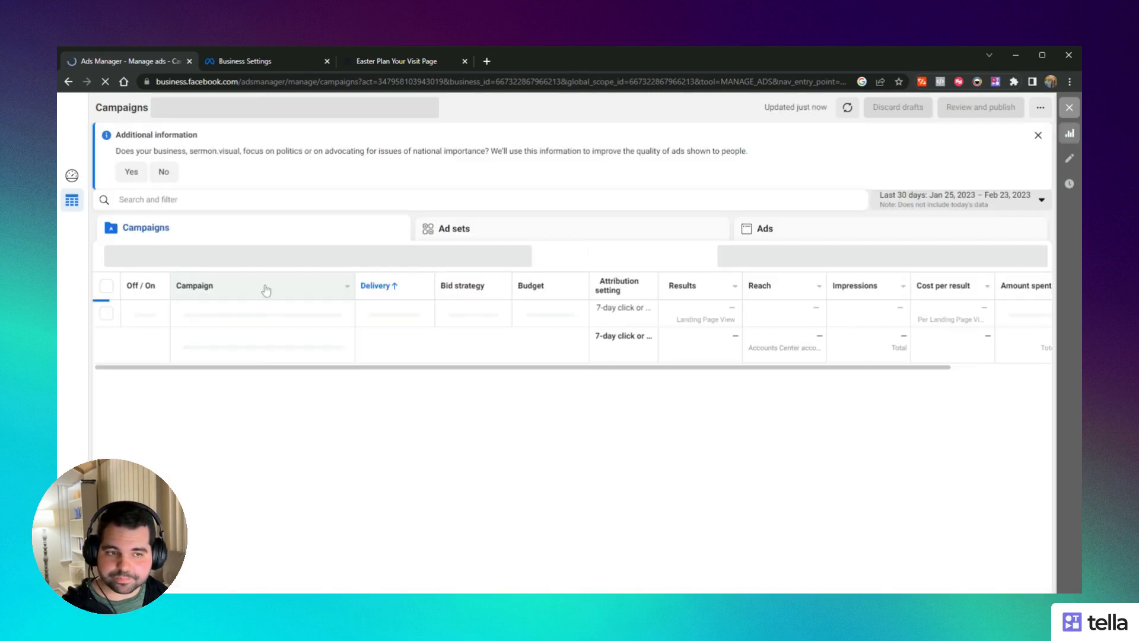
# Start a new campaign and choose Traffic as its objective
pyautogui.click(124, 256)
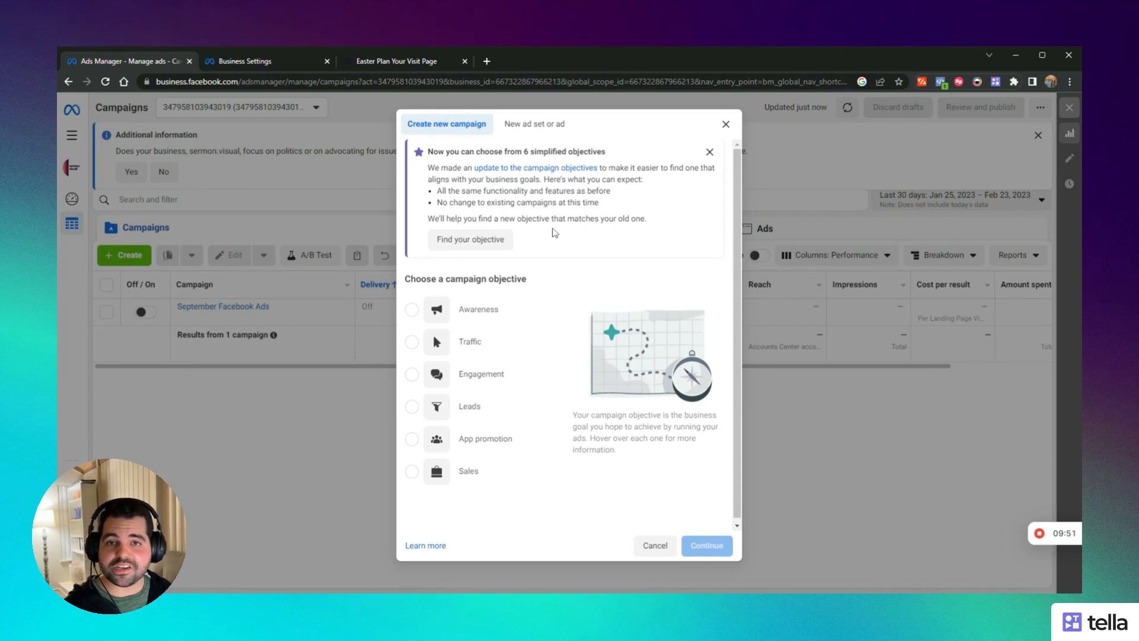
pyautogui.moveTo(475, 339)
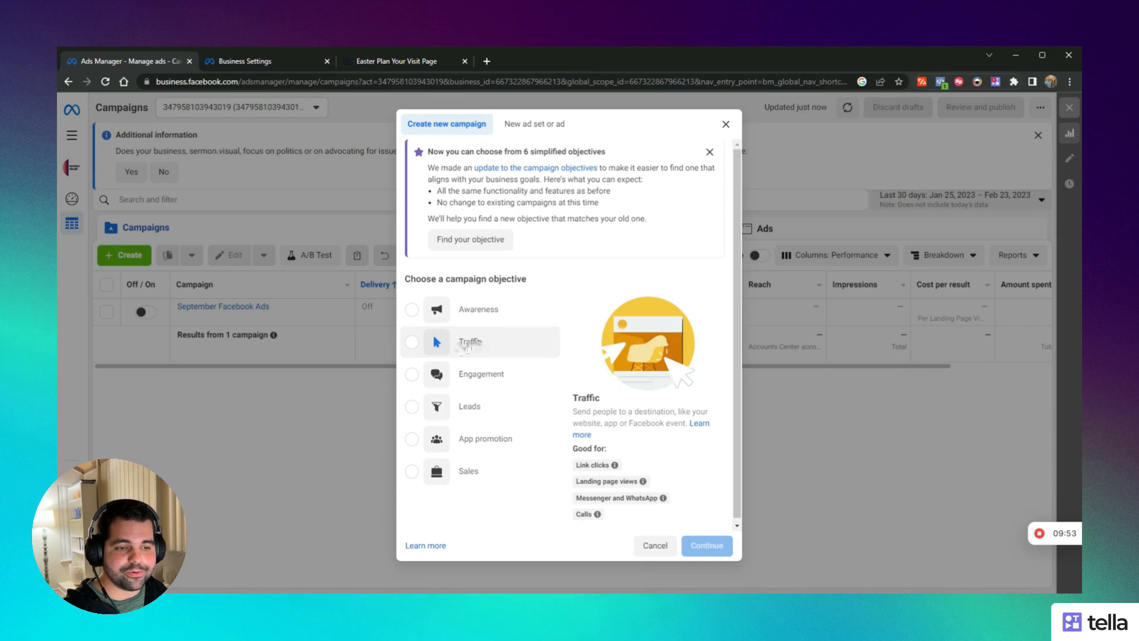
pyautogui.click(446, 352)
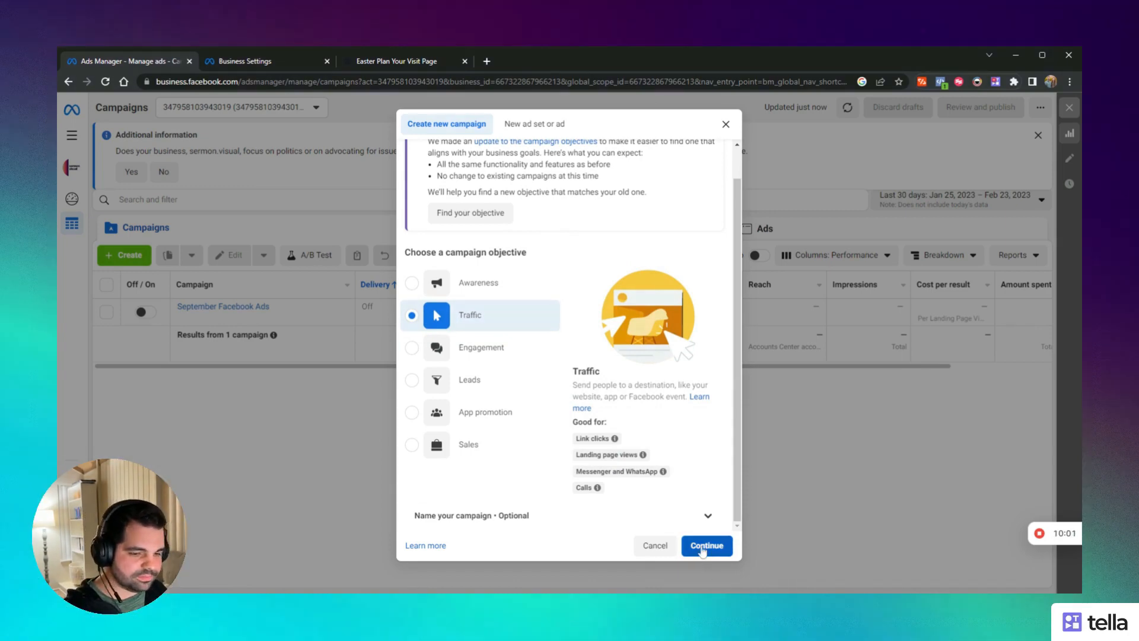
# Name the new campaign Easter 2023 and copy that name
pyautogui.click(634, 515)
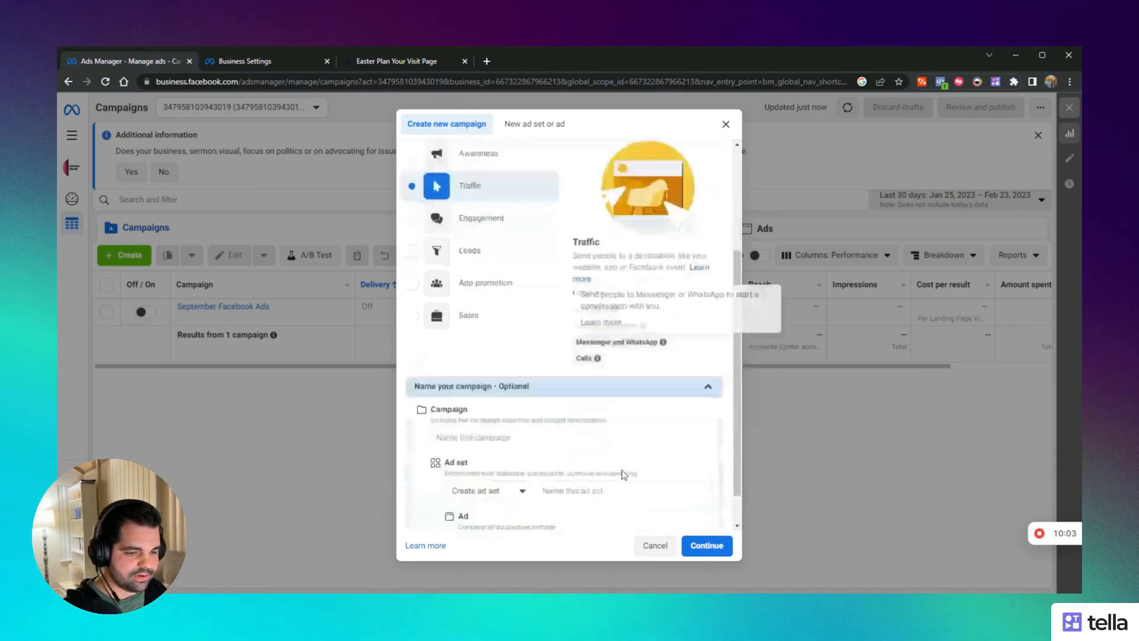
pyautogui.click(483, 403)
pyautogui.write('Easter 2023')
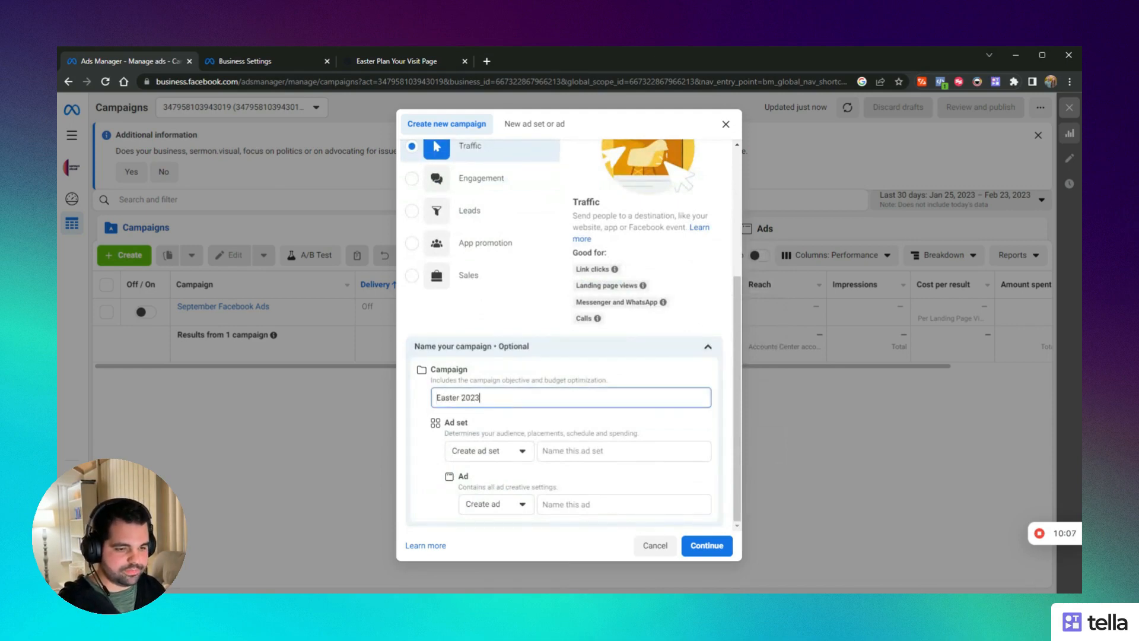
pyautogui.moveTo(480, 398); pyautogui.dragTo(437, 398)
pyautogui.hotkey('ctrl', 'c')
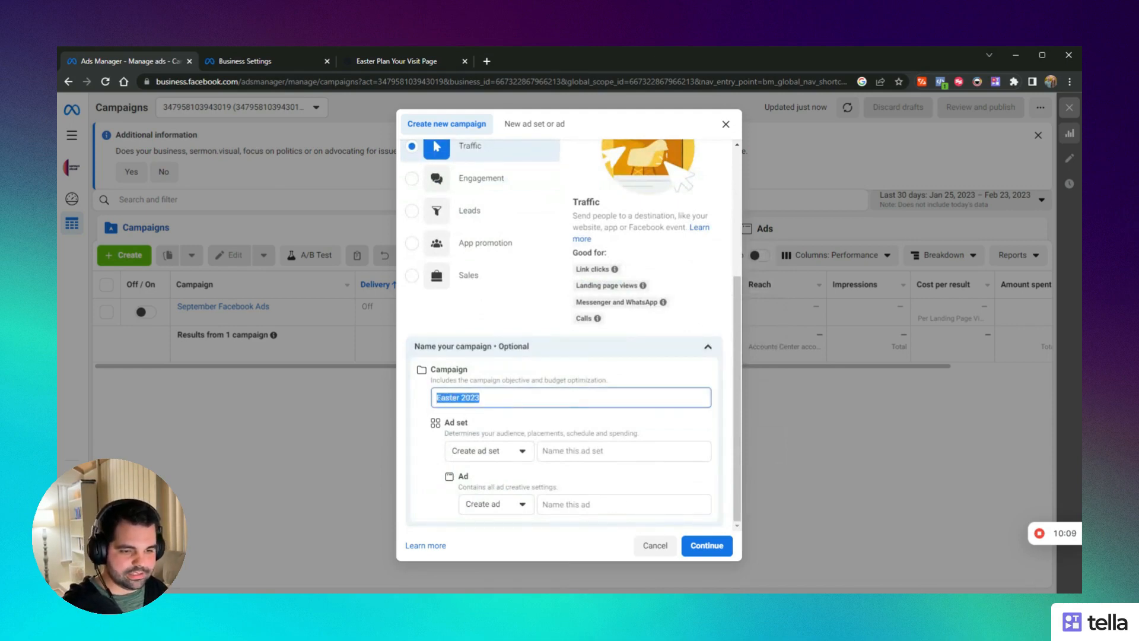
# Name the ad set Easter 2023, continue to the campaign draft and dismiss the Leads campaign suggestion
pyautogui.click(561, 452)
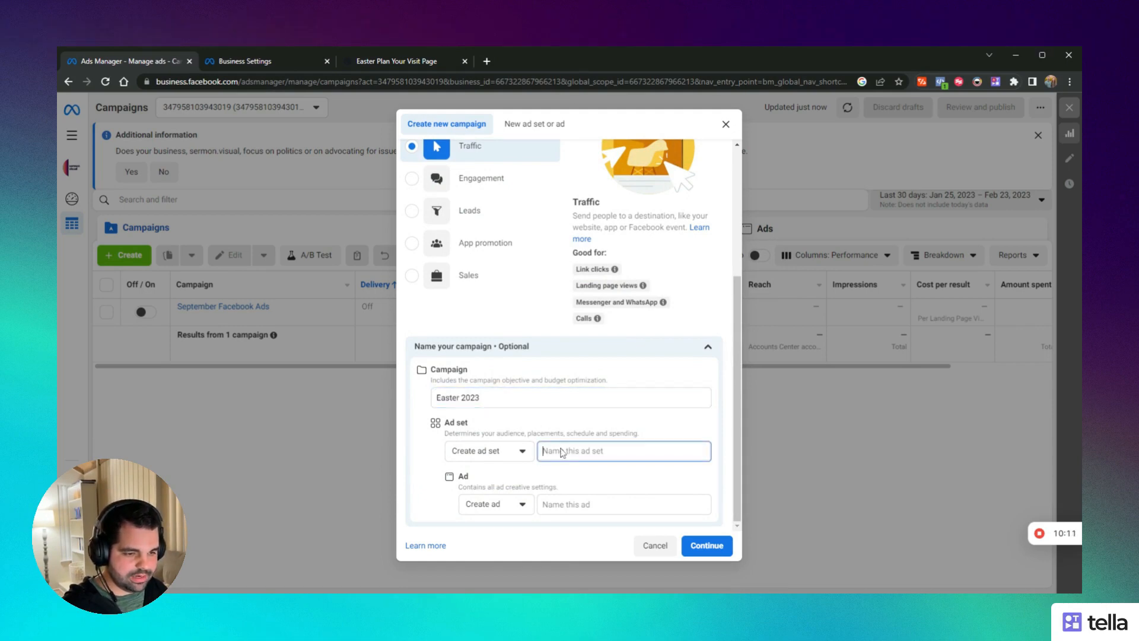
pyautogui.hotkey('ctrl', 'v')
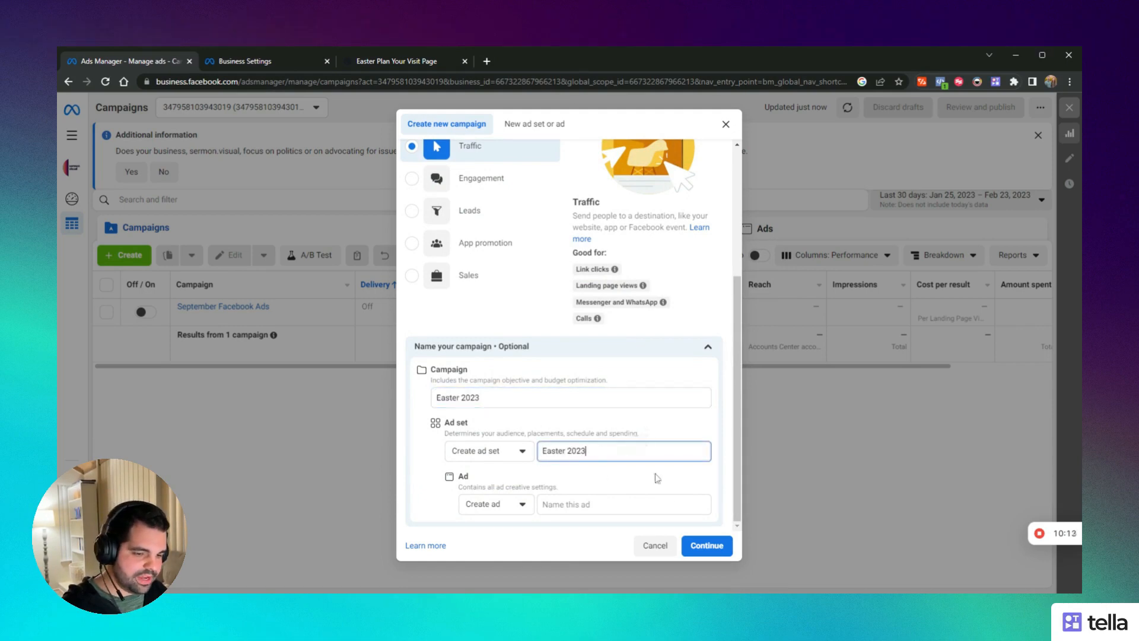
pyautogui.click(700, 543)
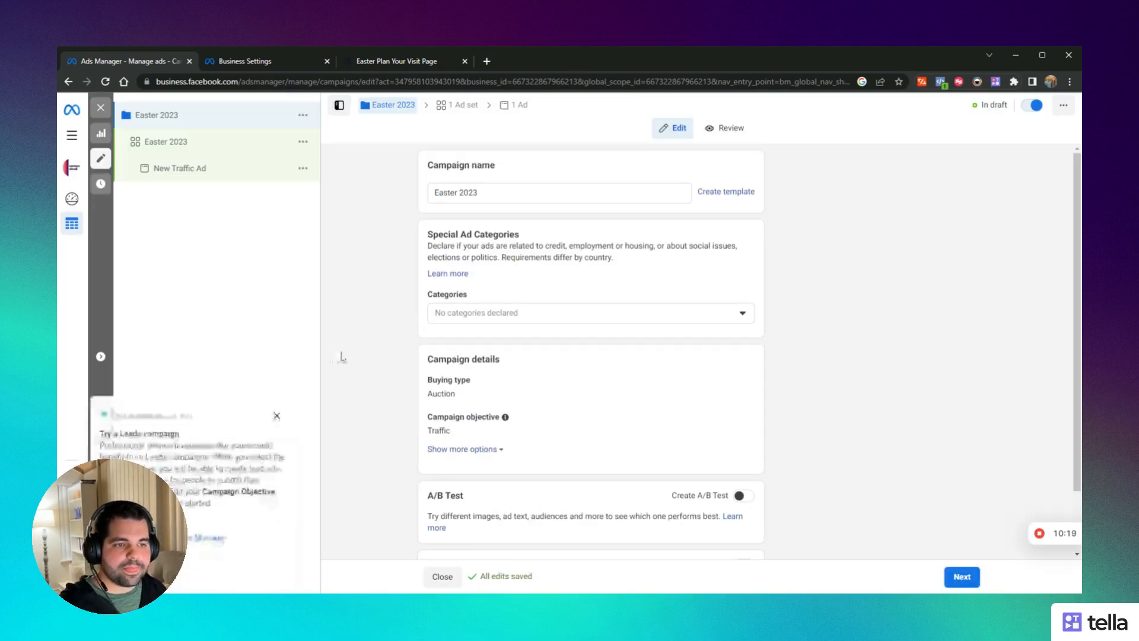
pyautogui.click(270, 411)
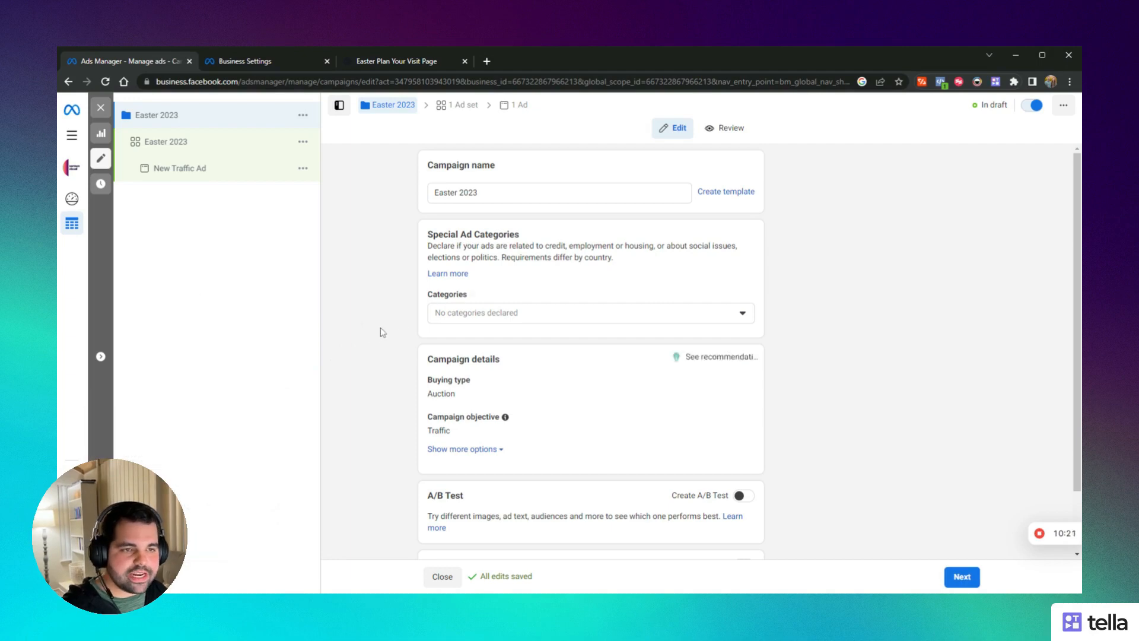
# Open the Easter 2023 ad set's settings and review its conversion location options
pyautogui.scroll(-1, 820, 260)
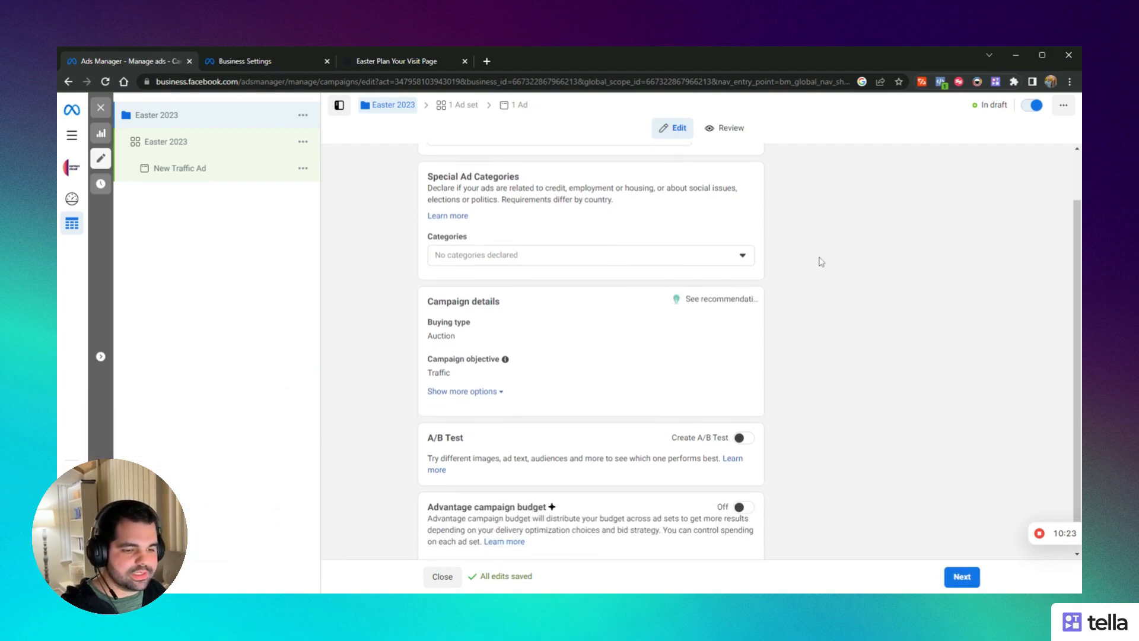
pyautogui.scroll(1, 386, 287)
pyautogui.click(178, 145)
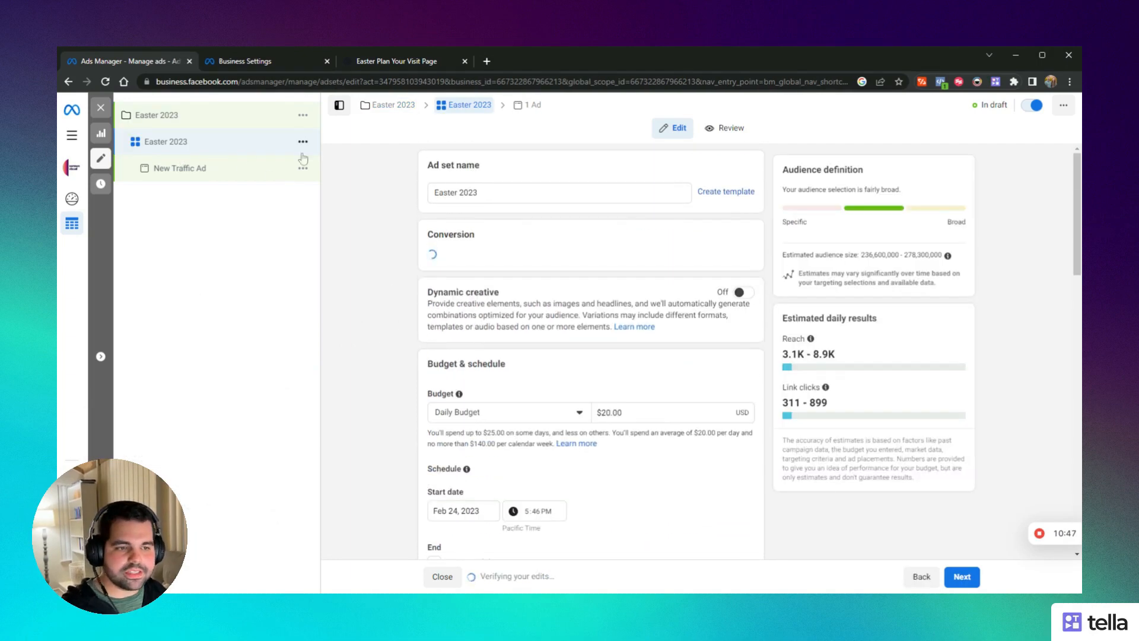
pyautogui.scroll(-1, 386, 239)
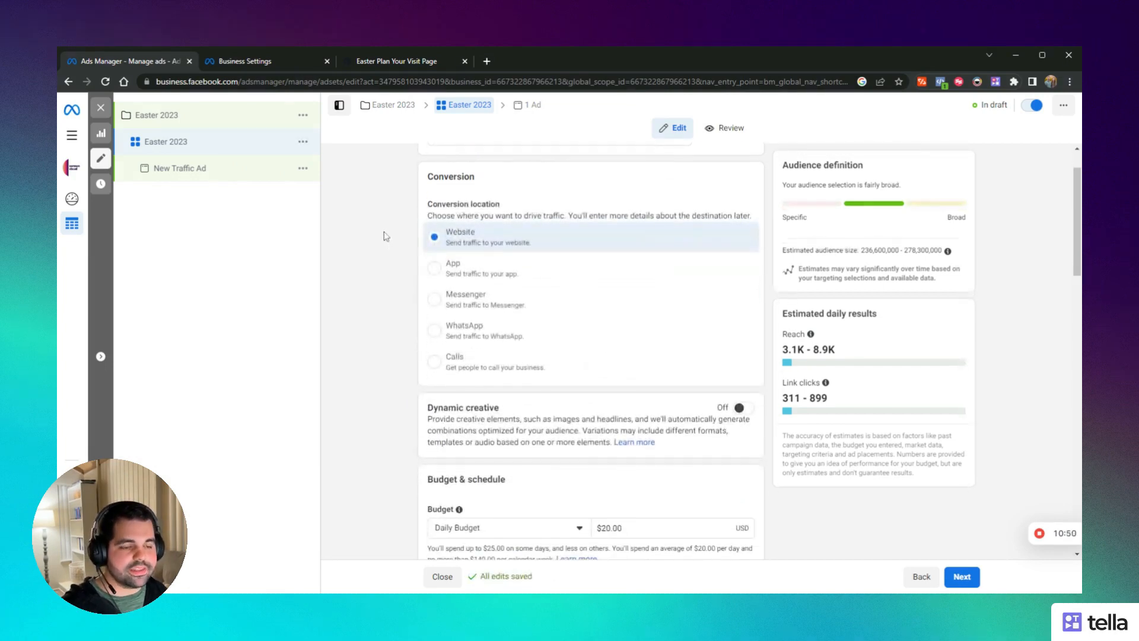
pyautogui.scroll(1, 386, 239)
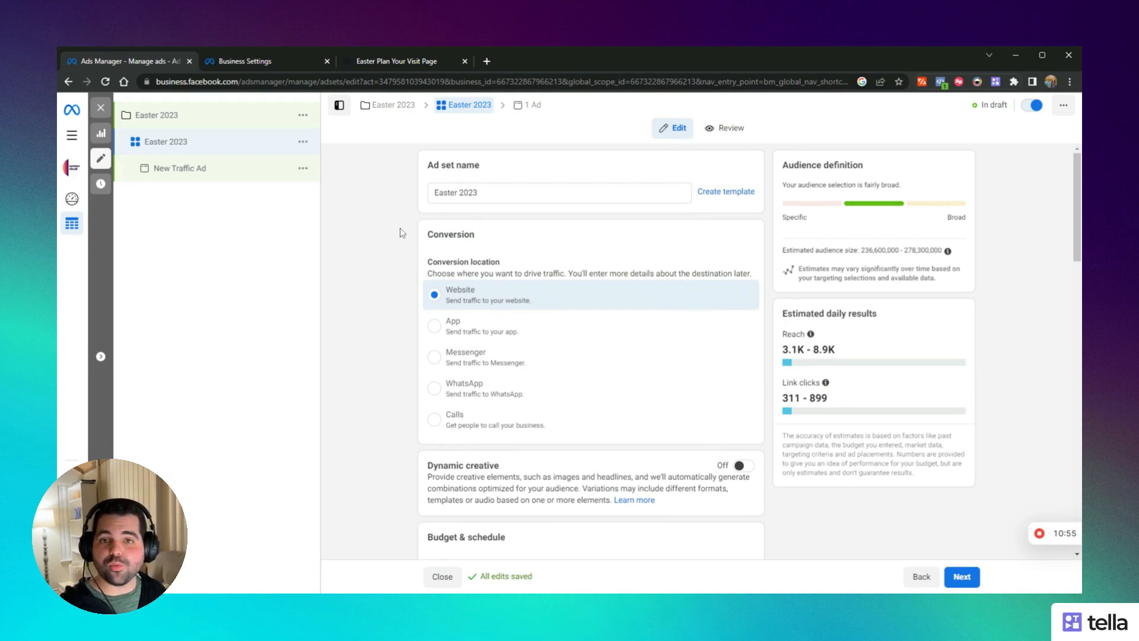
# Keep the Daily Budget type for the ad set and set the amount to $10
pyautogui.scroll(-6, 402, 234)
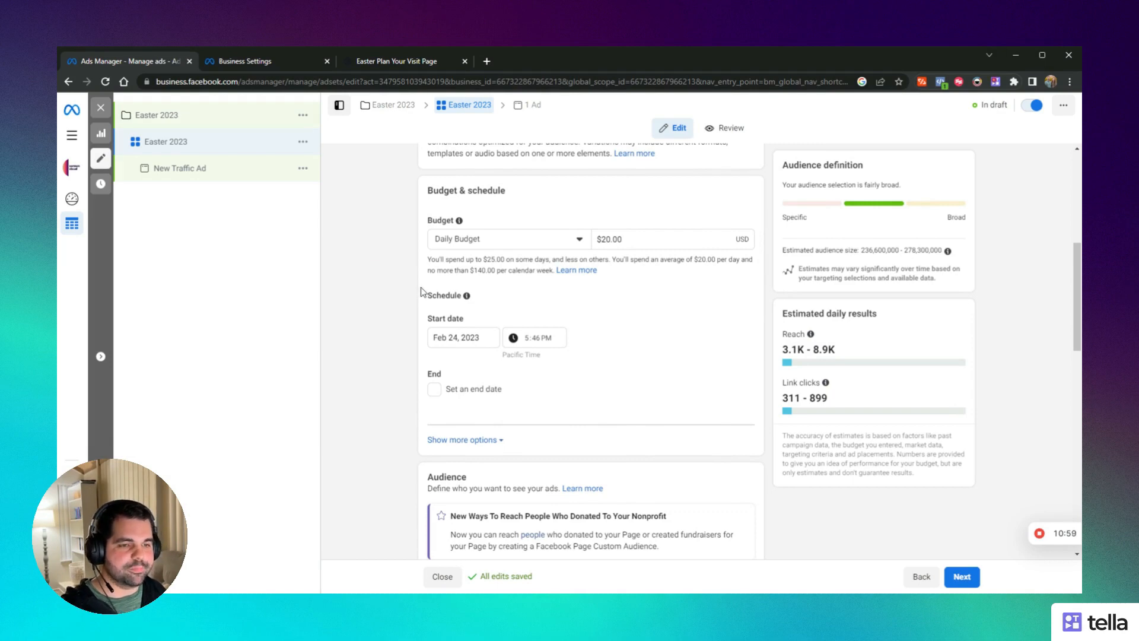
pyautogui.click(469, 248)
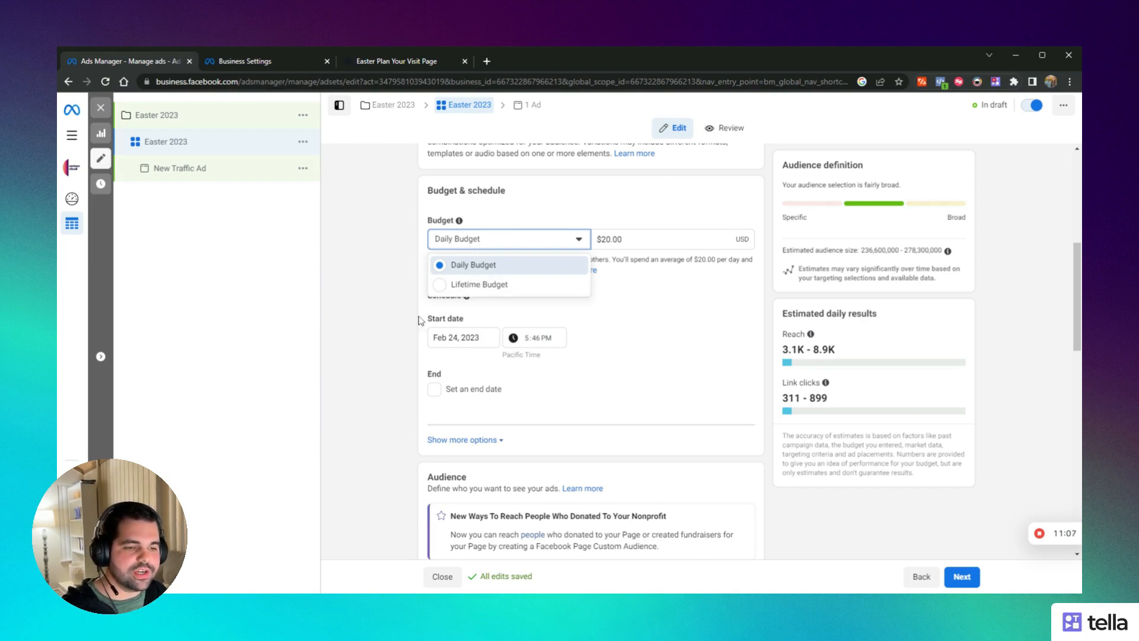
pyautogui.click(384, 322)
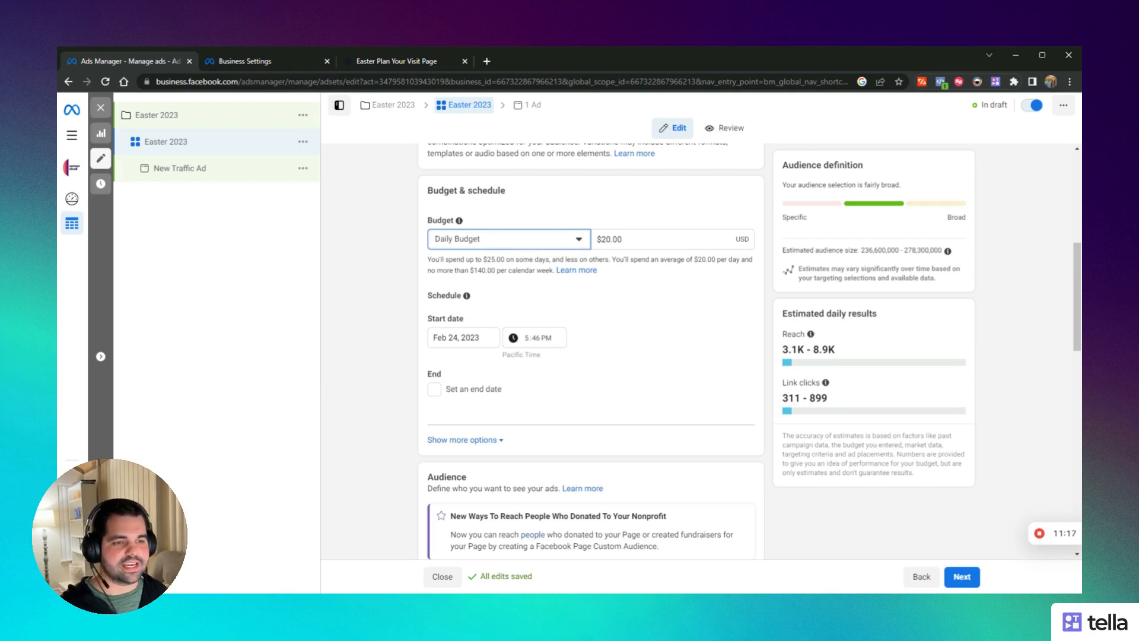
pyautogui.doubleClick(656, 241)
pyautogui.write('10')
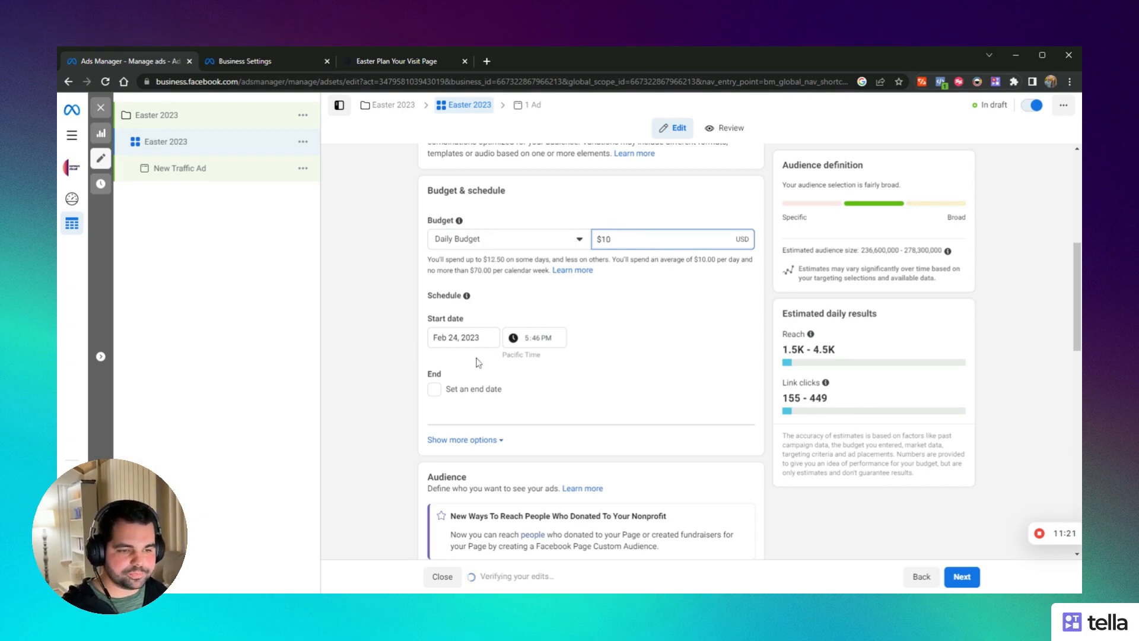
# Give the ad set an end date of Apr 8, 2023 at 11:00 PM
pyautogui.click(449, 392)
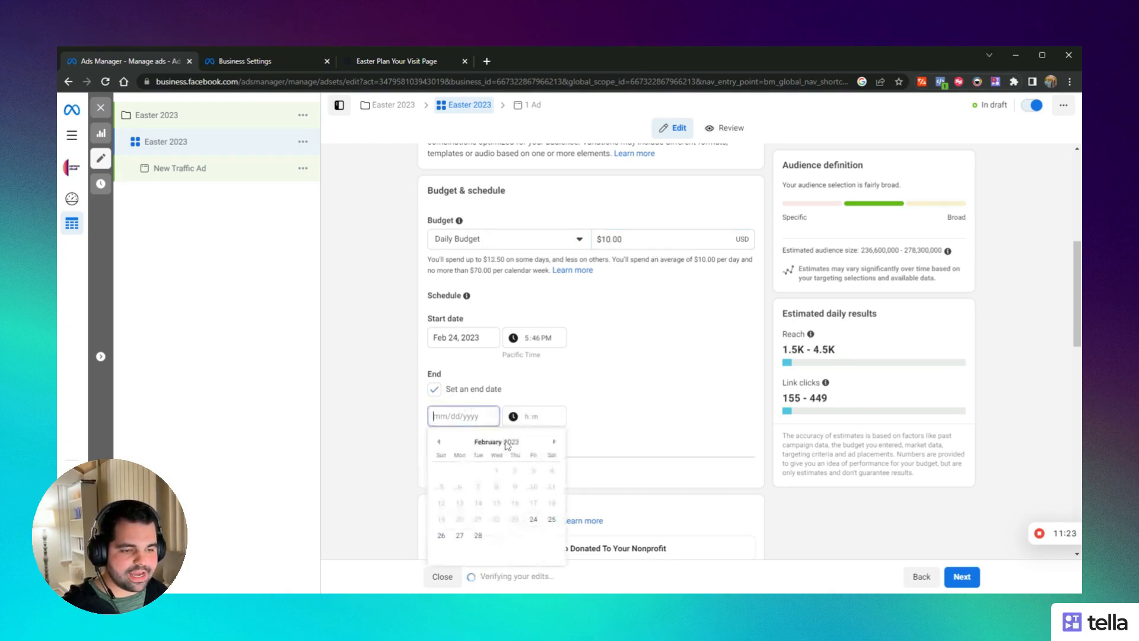
pyautogui.click(554, 442)
pyautogui.click(554, 441)
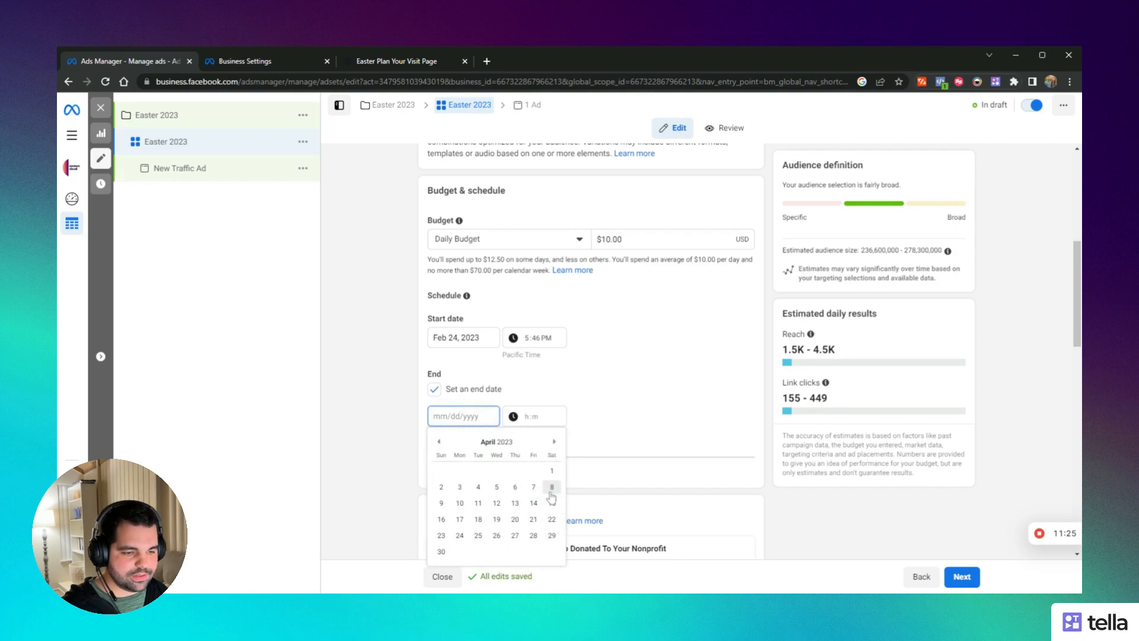
pyautogui.click(552, 487)
pyautogui.click(520, 417)
pyautogui.write('11')
pyautogui.click(546, 418)
pyautogui.write('p')
pyautogui.click(466, 351)
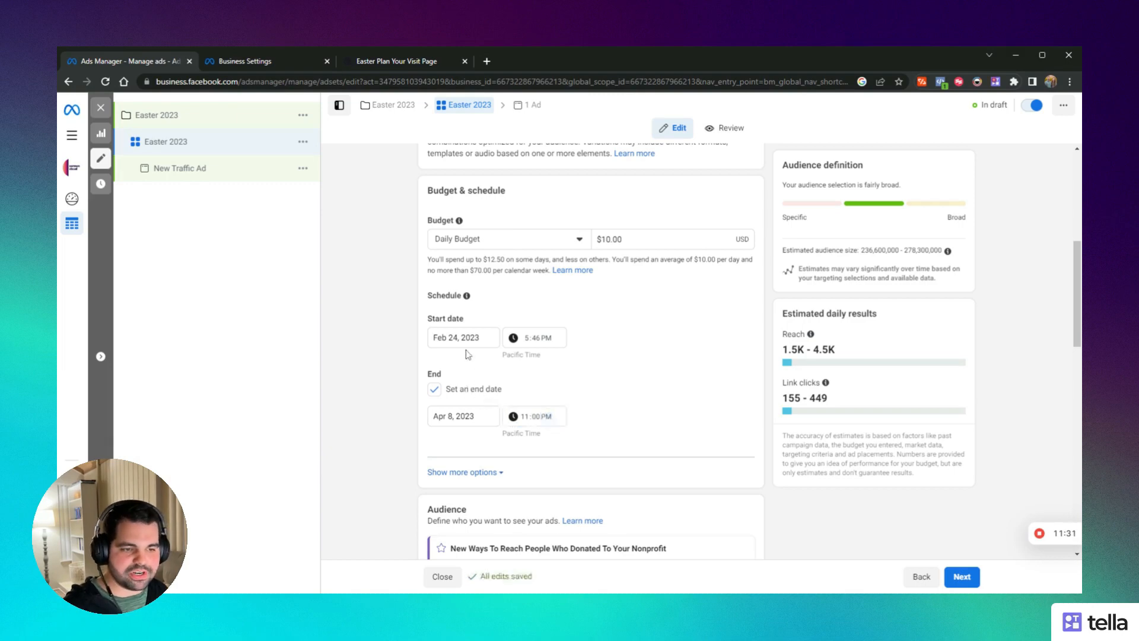
pyautogui.click(465, 338)
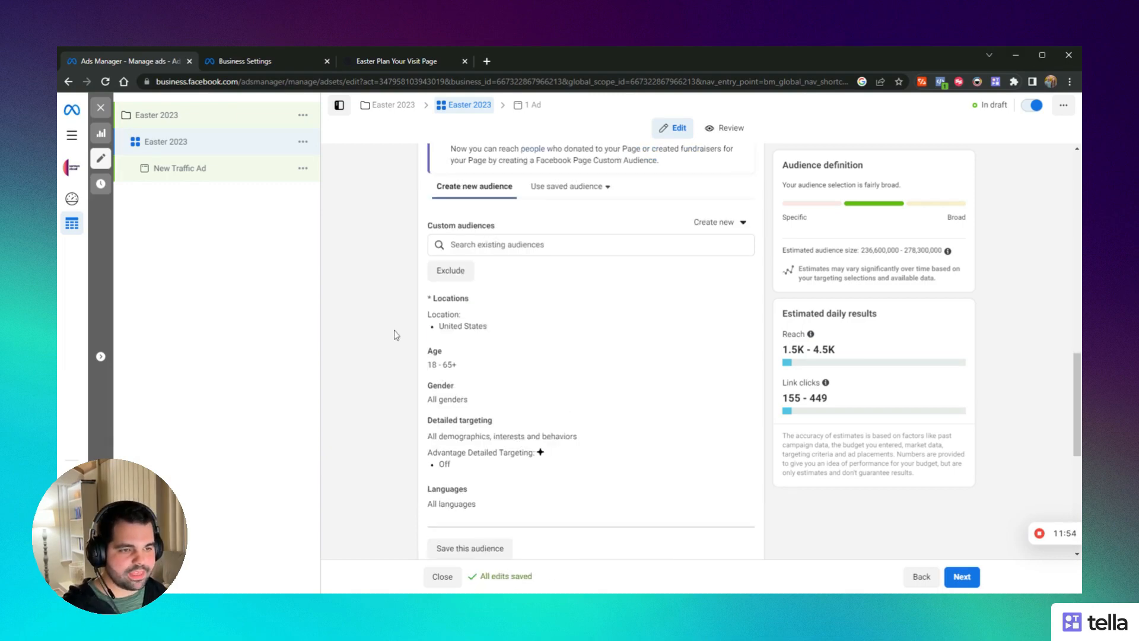
# Remove United States from the audience's locations, keeping the People living in or recently in this location option
pyautogui.scroll(1, 439, 235)
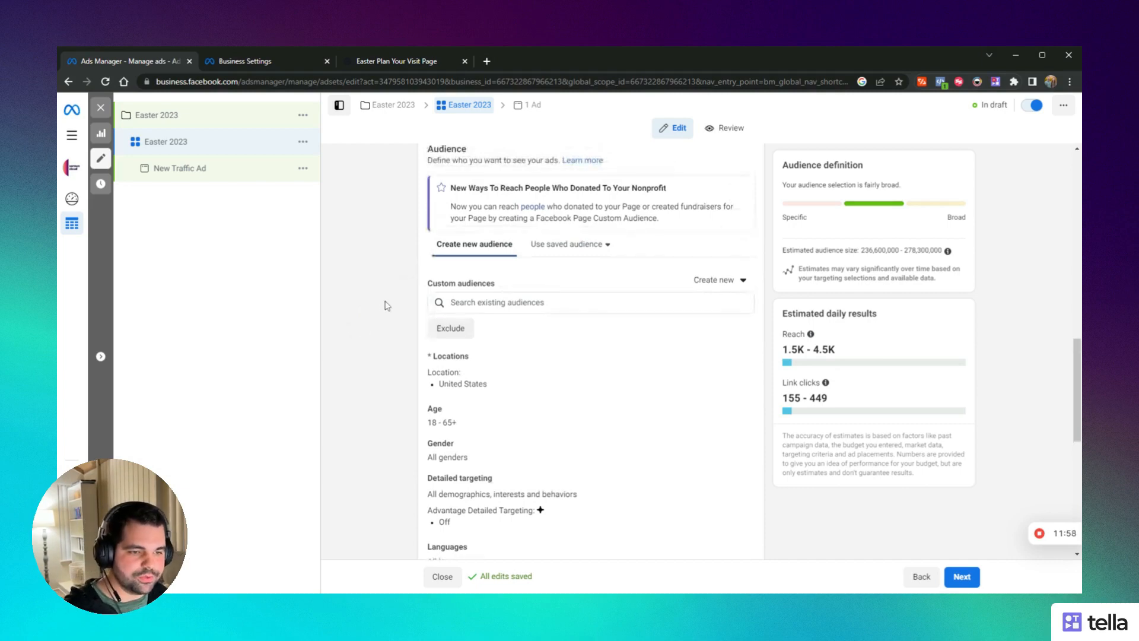
pyautogui.scroll(-1, 504, 332)
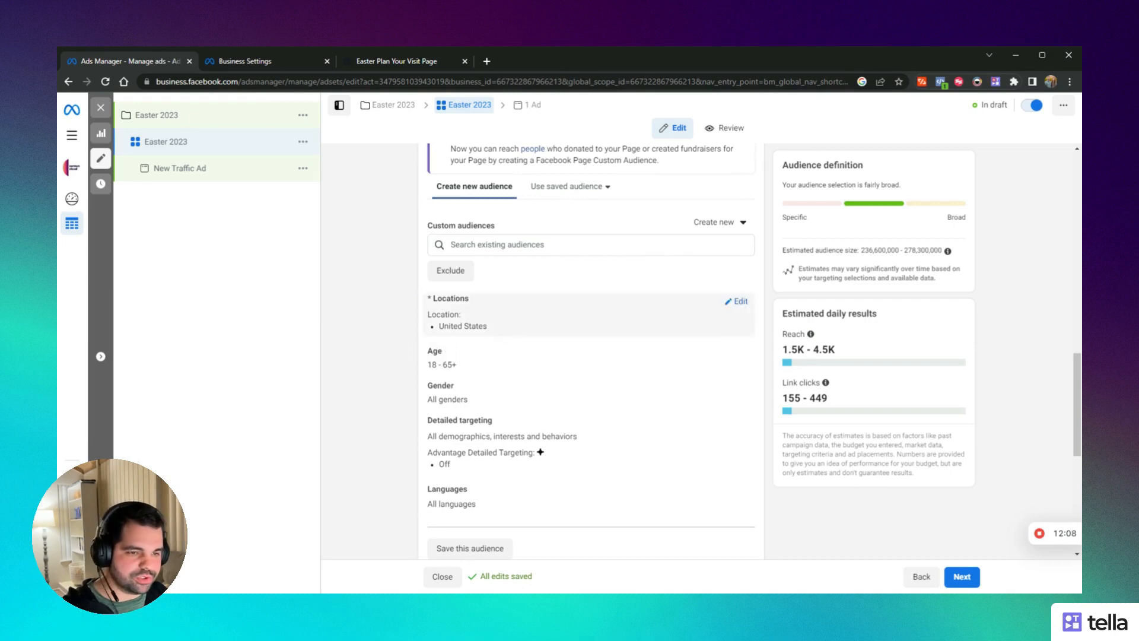
pyautogui.click(736, 300)
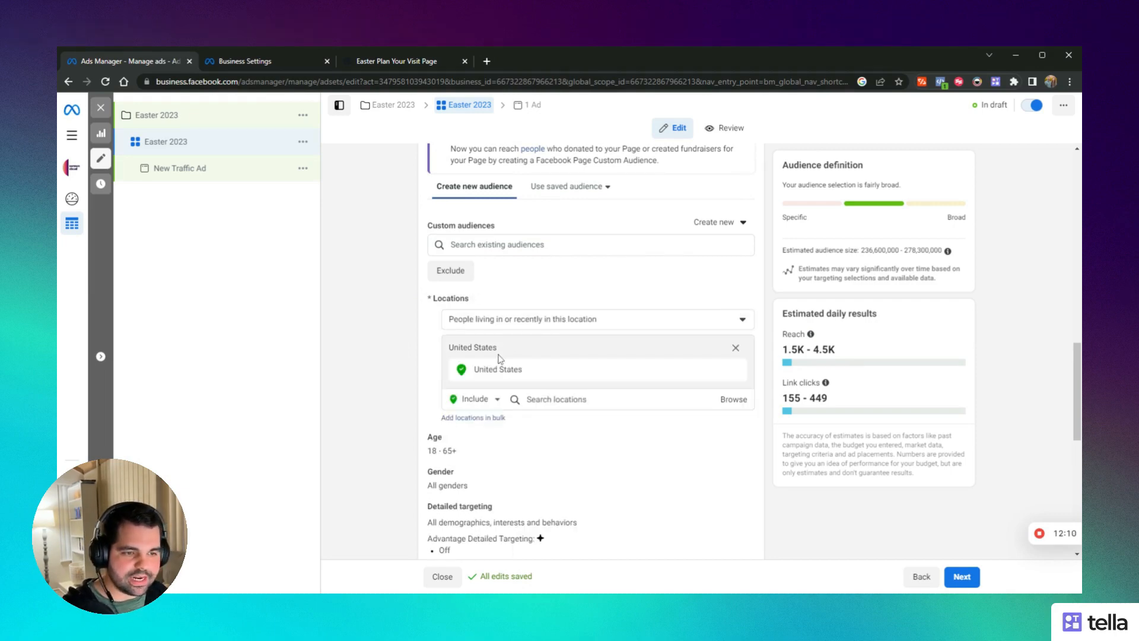
pyautogui.click(732, 369)
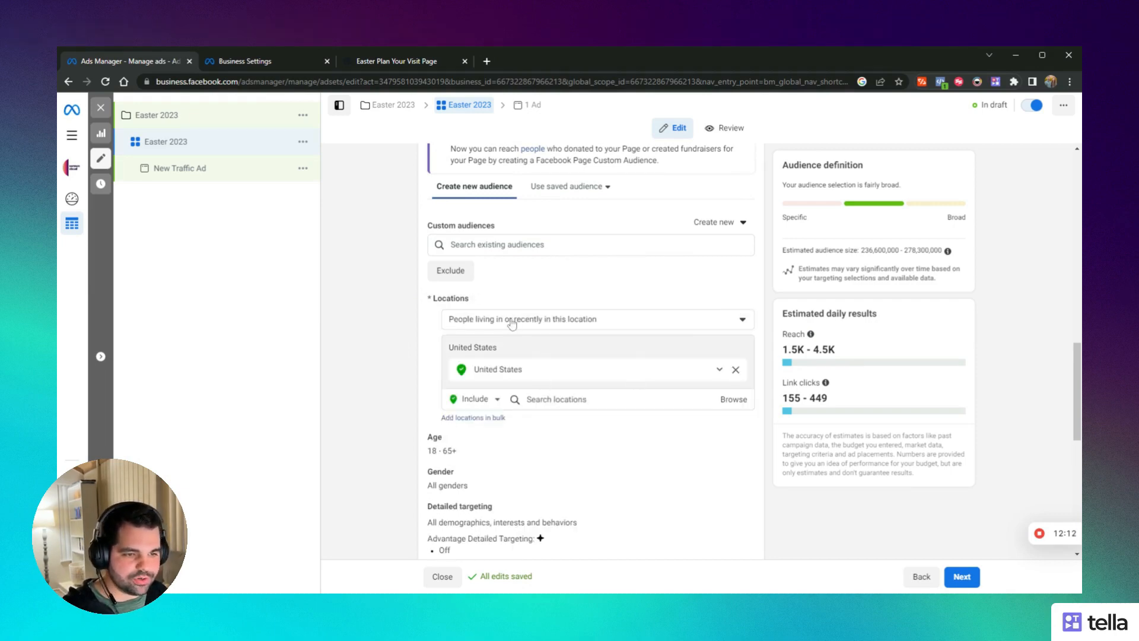
pyautogui.click(503, 357)
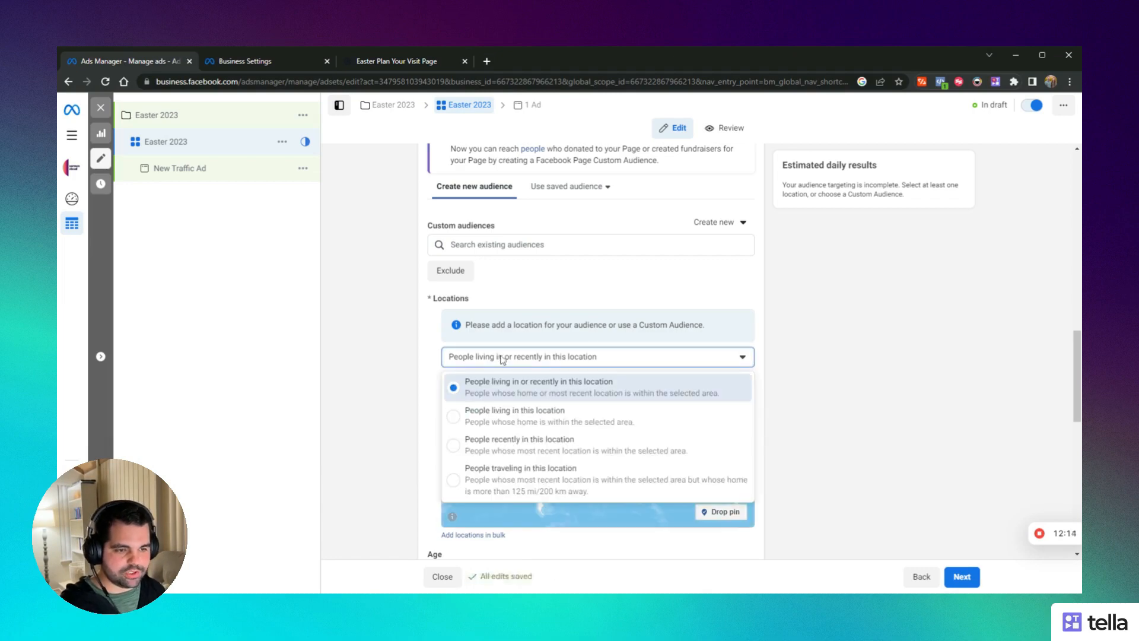
pyautogui.click(505, 356)
pyautogui.click(533, 361)
# Target a street address in Stockton, California as the audience location with a 14-mile radius
pyautogui.click(556, 382)
pyautogui.write('1111 E Main St, Stockton')
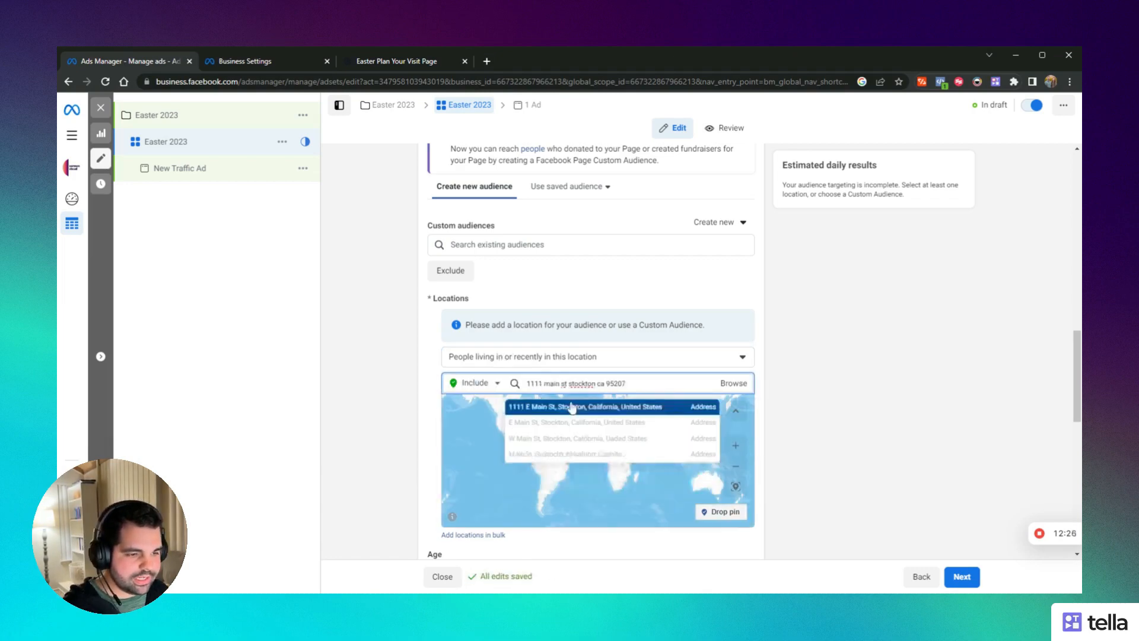
pyautogui.click(568, 404)
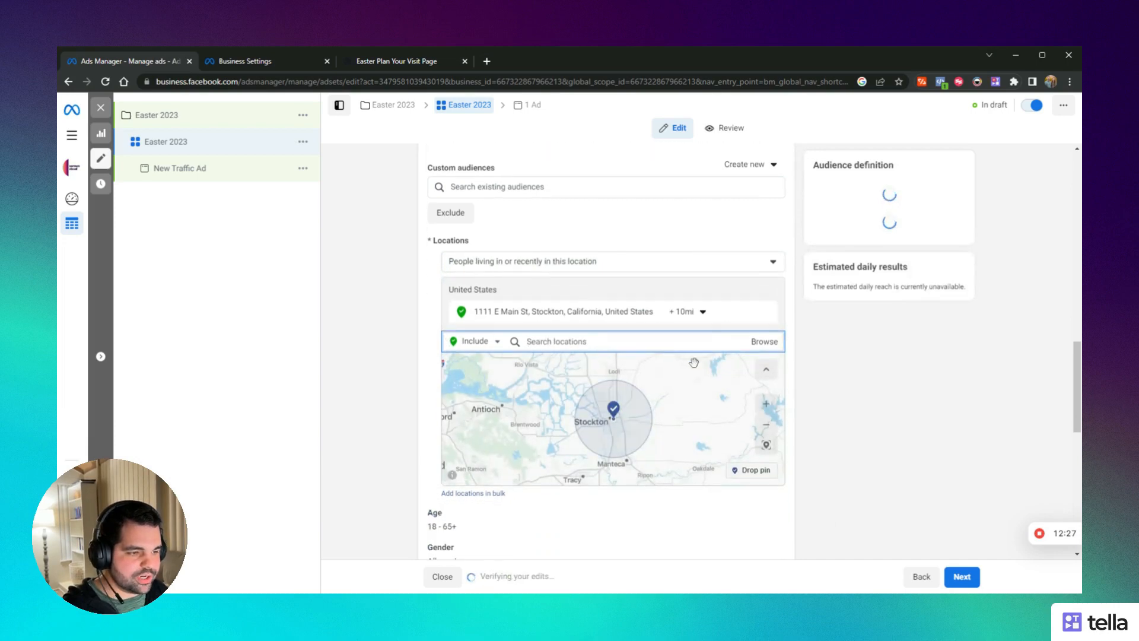
pyautogui.click(682, 312)
pyautogui.moveTo(676, 353); pyautogui.dragTo(685, 352)
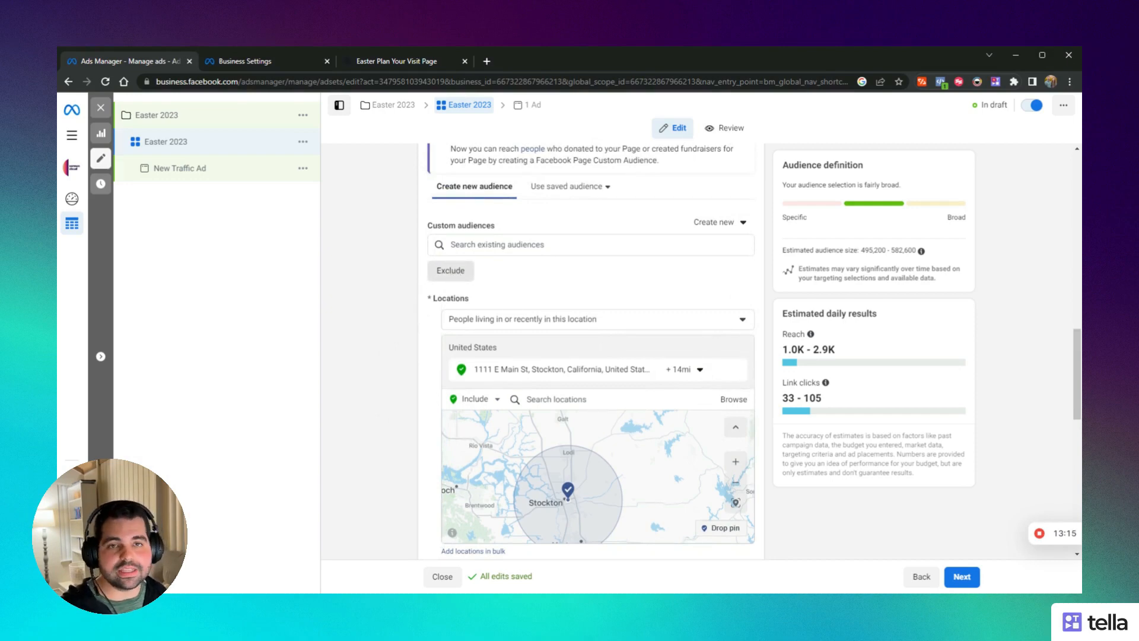
# Exclude people who currently like or follow the Central Valley Baptist Church Page from the audience
pyautogui.click(455, 275)
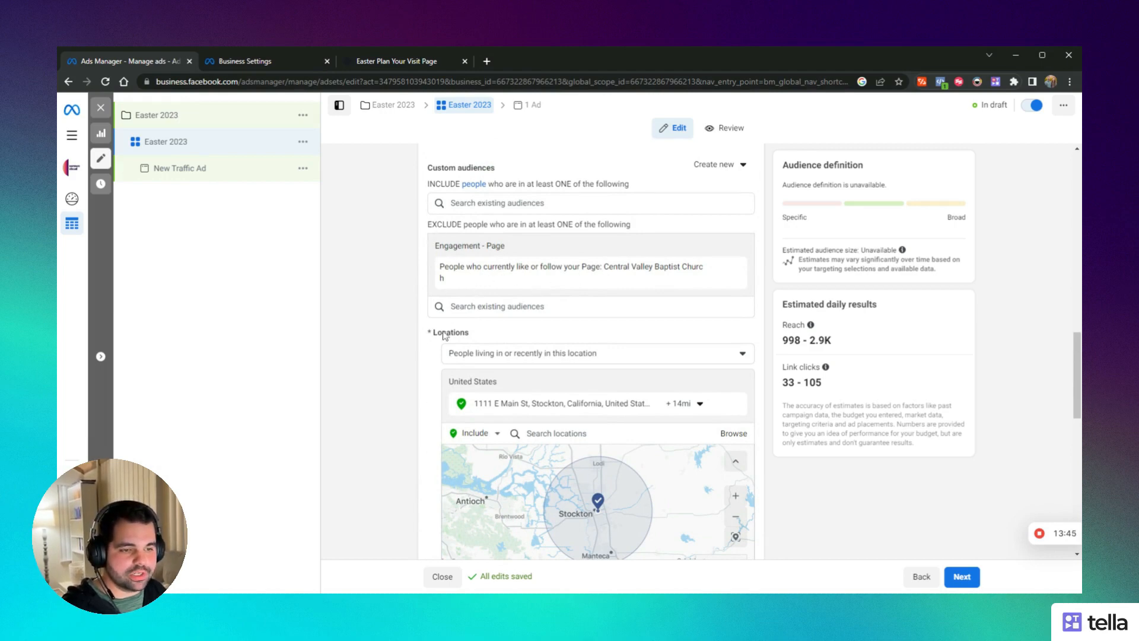
pyautogui.scroll(-3, 406, 333)
pyautogui.scroll(-2, 406, 332)
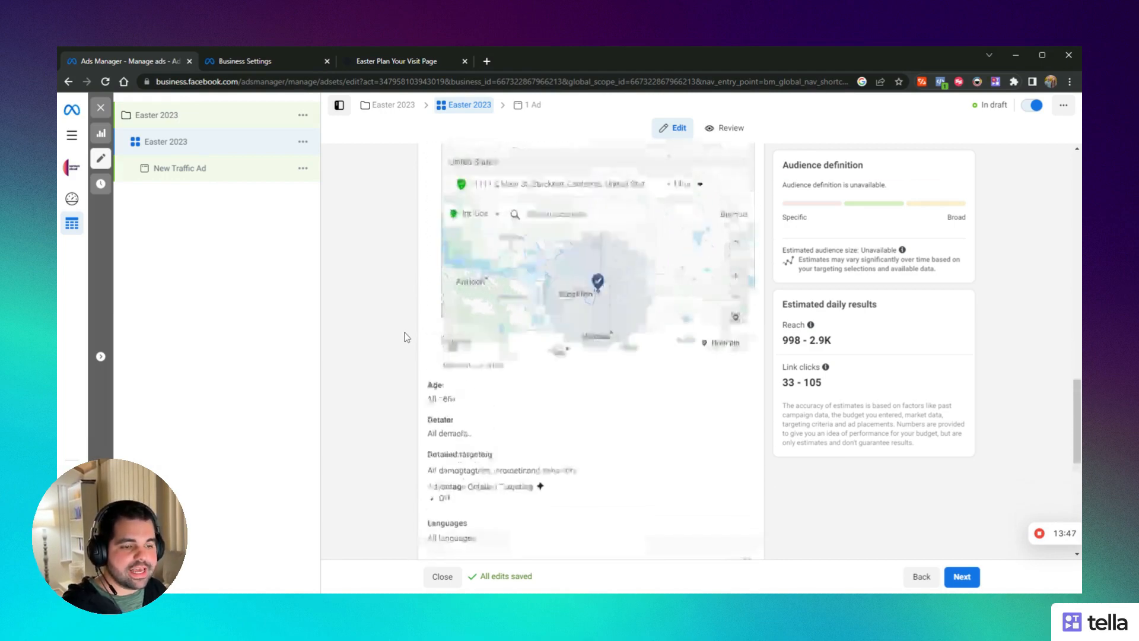
pyautogui.scroll(2, 404, 332)
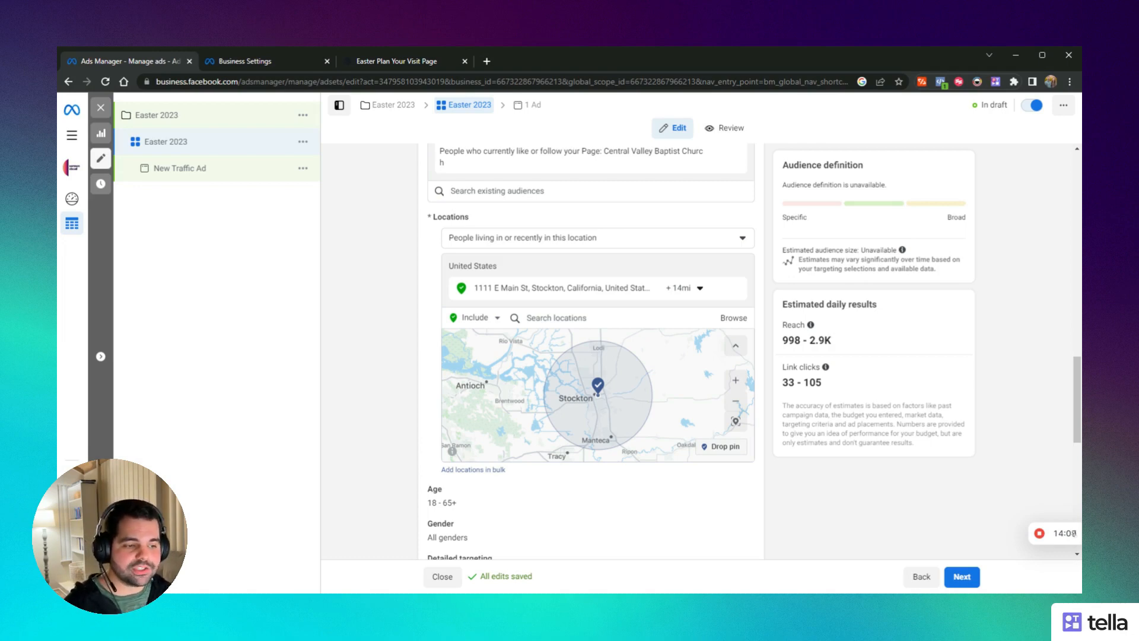
# Leave Advantage+ placements selected and choose Link clicks as the optimization for ad delivery
pyautogui.scroll(-5, 453, 231)
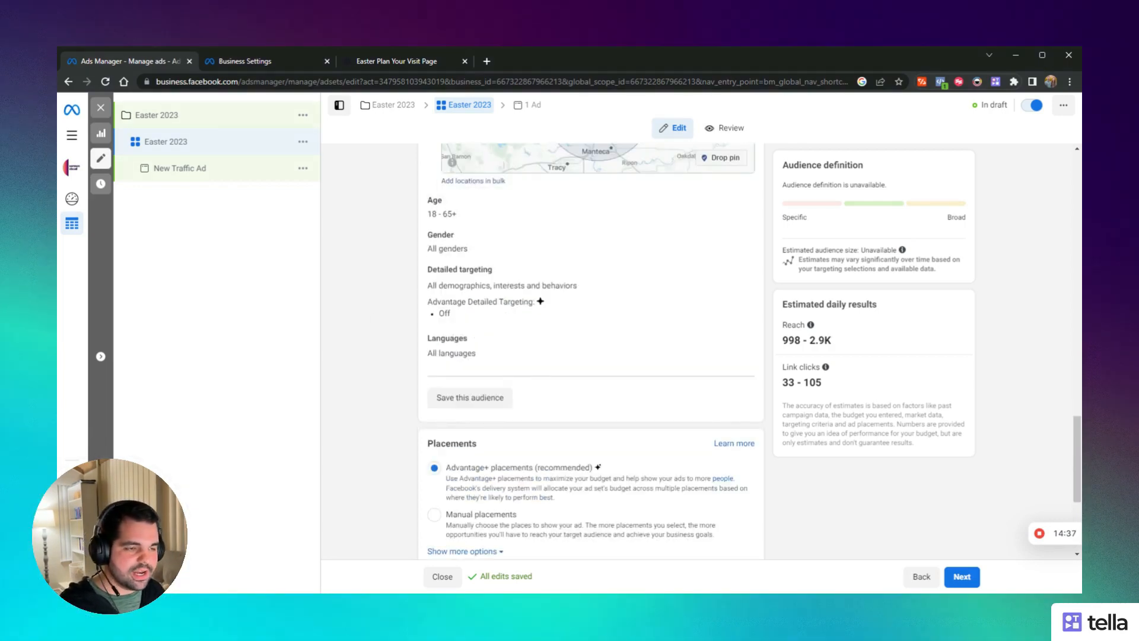
pyautogui.scroll(-3, 490, 229)
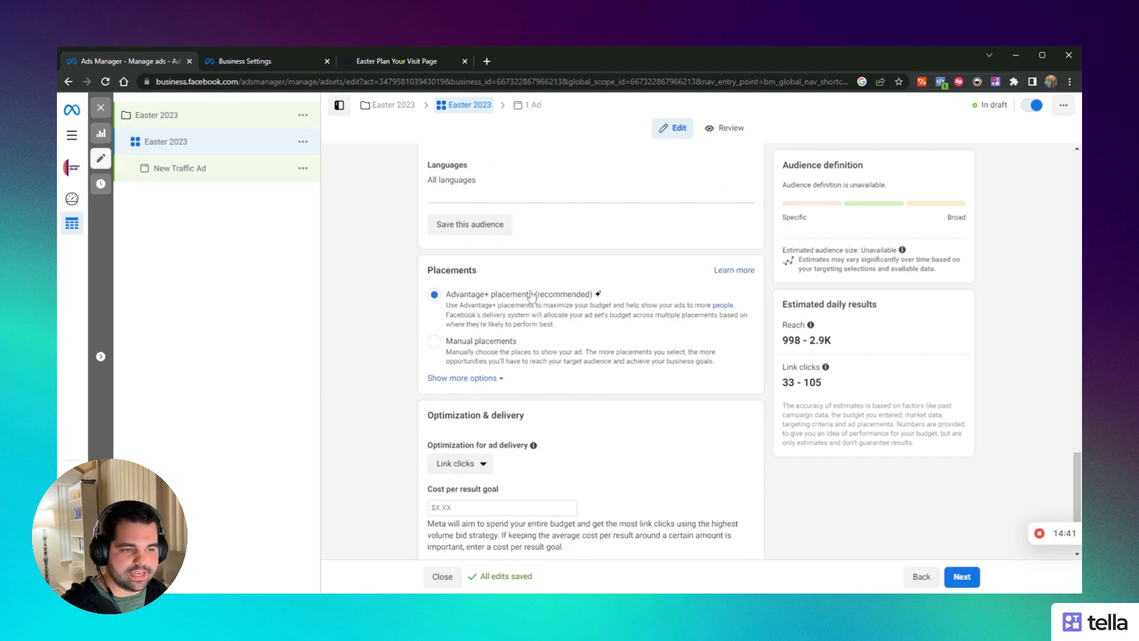
pyautogui.scroll(-1, 455, 338)
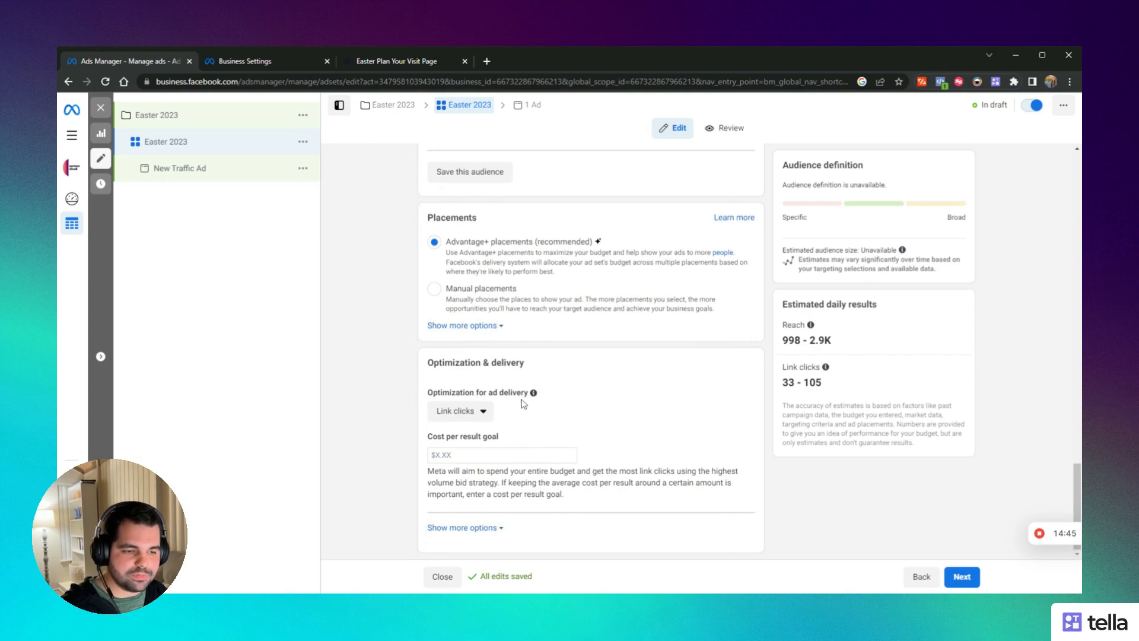
pyautogui.click(481, 415)
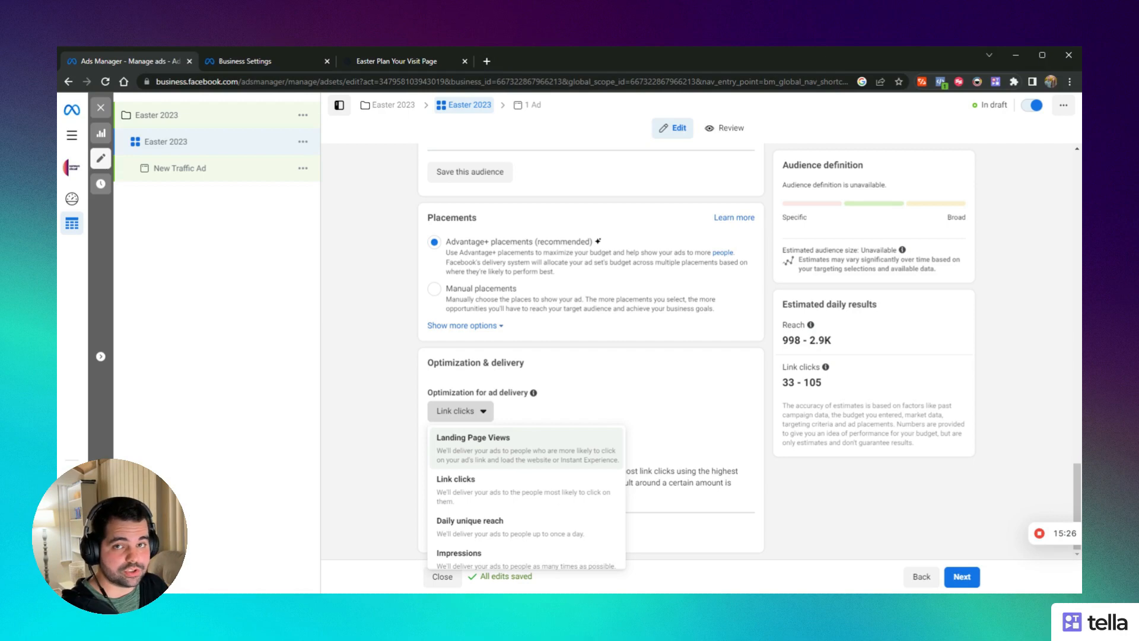
pyautogui.click(458, 495)
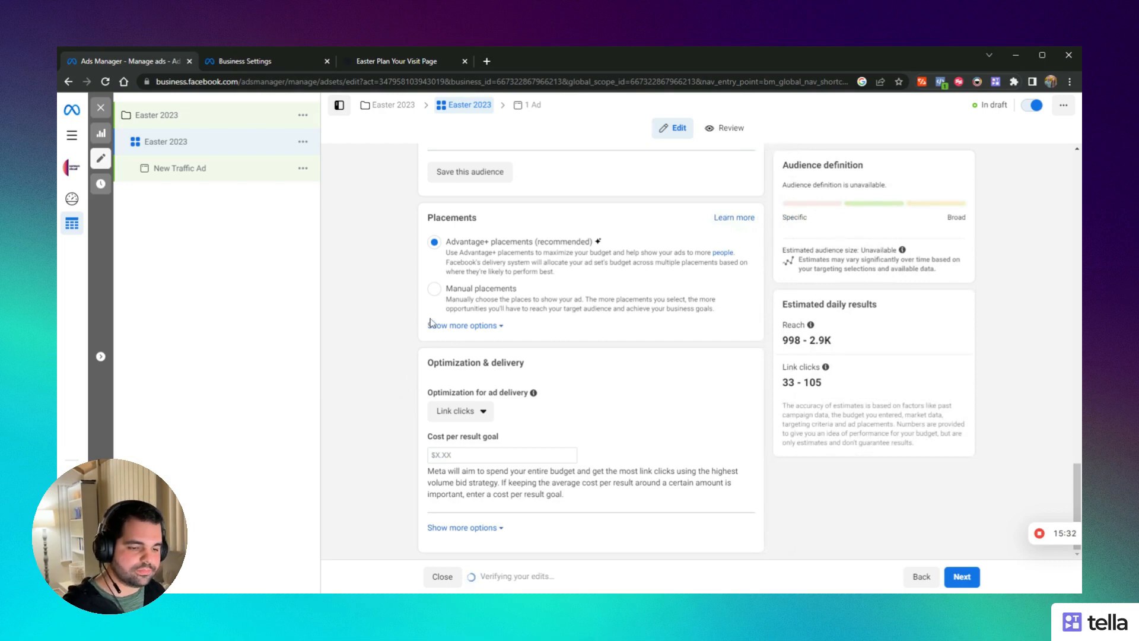
# Proceed to the new traffic ad and set its Instagram account to sermon.visual
pyautogui.click(962, 576)
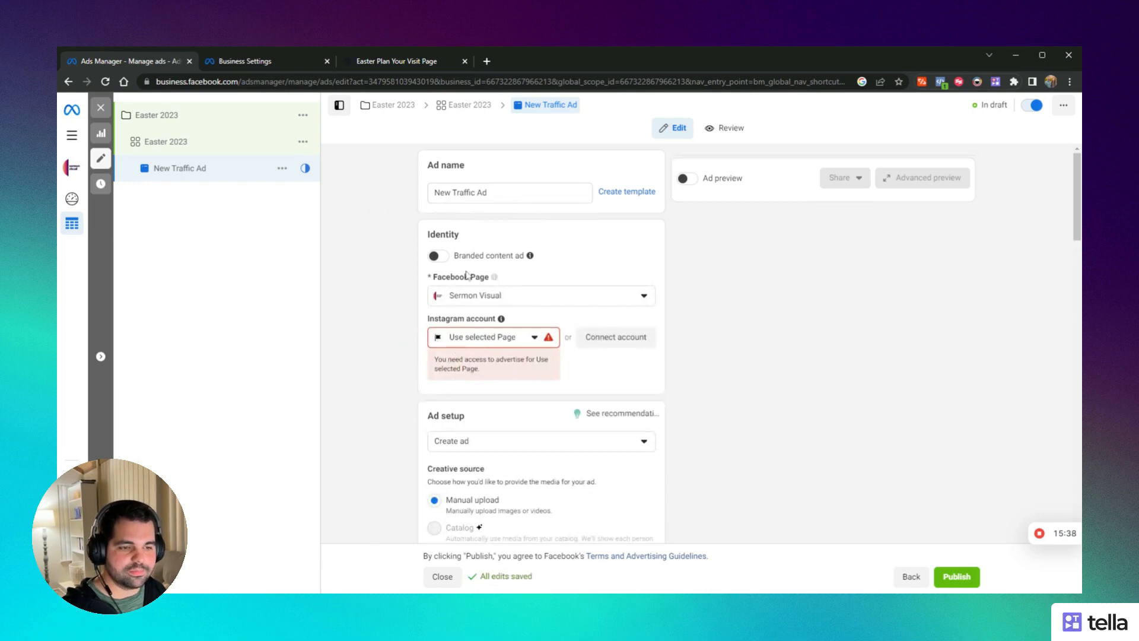
pyautogui.click(524, 337)
pyautogui.click(464, 389)
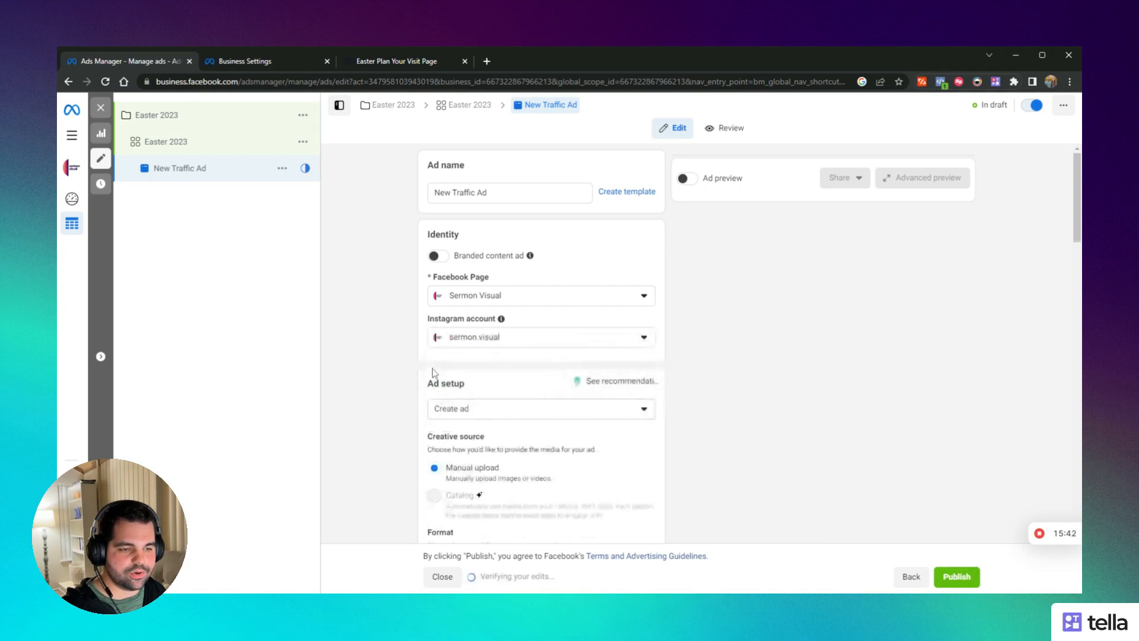
pyautogui.scroll(-1, 510, 374)
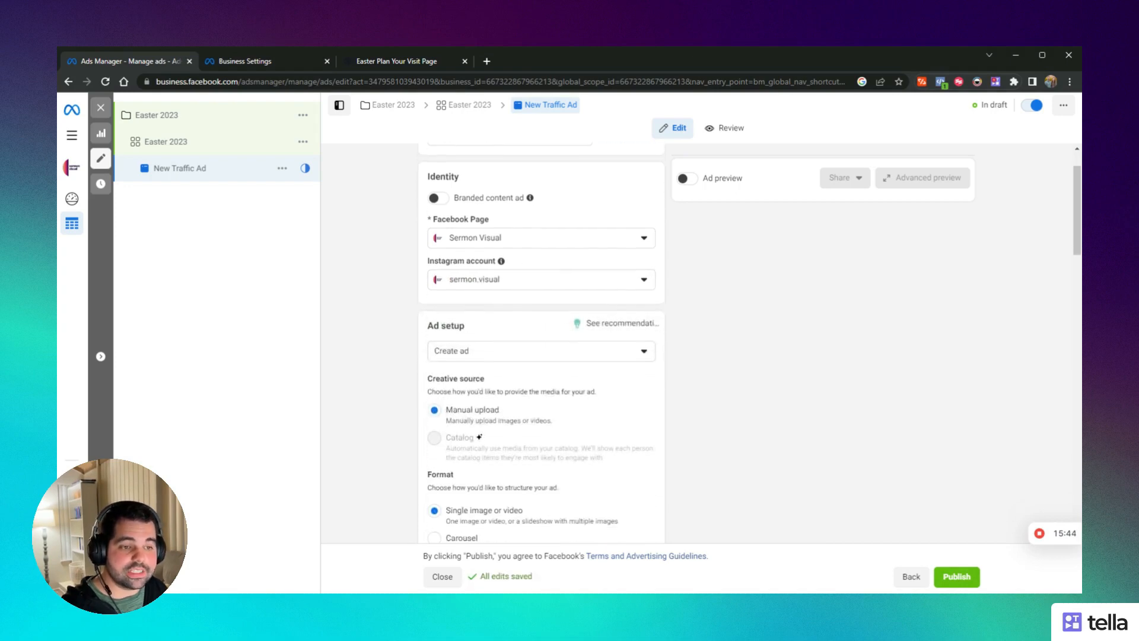
# Review the ad setup's creative source, format and multi-advertiser options, then the ad creative fields
pyautogui.scroll(-1, 395, 338)
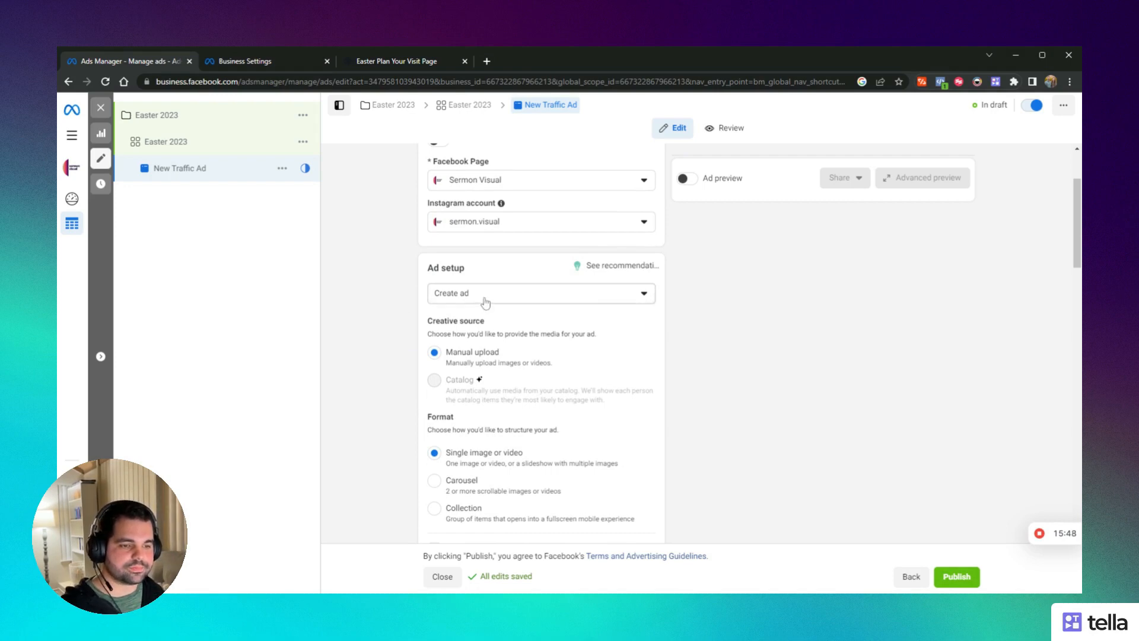
pyautogui.scroll(-3, 486, 302)
pyautogui.scroll(2, 467, 315)
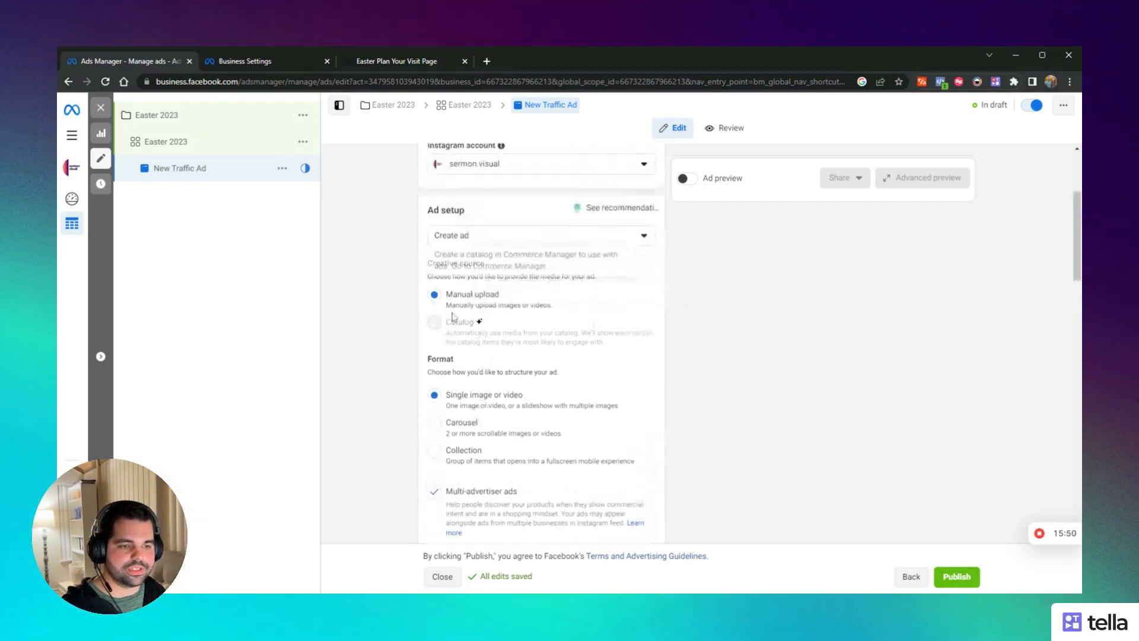
pyautogui.scroll(-3, 400, 326)
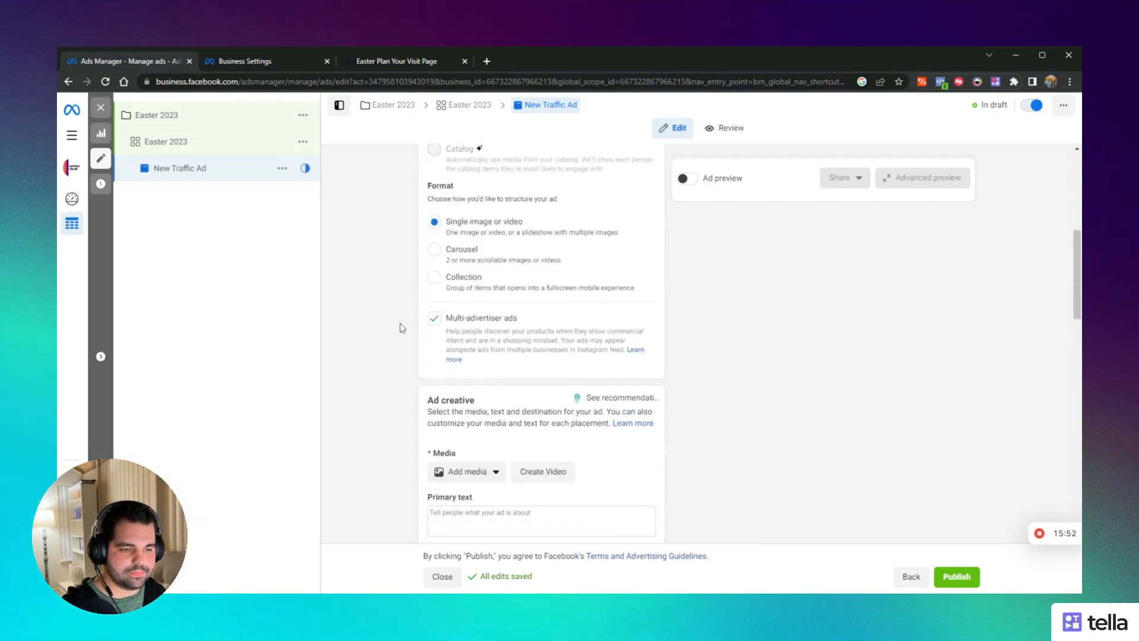
pyautogui.scroll(3, 399, 326)
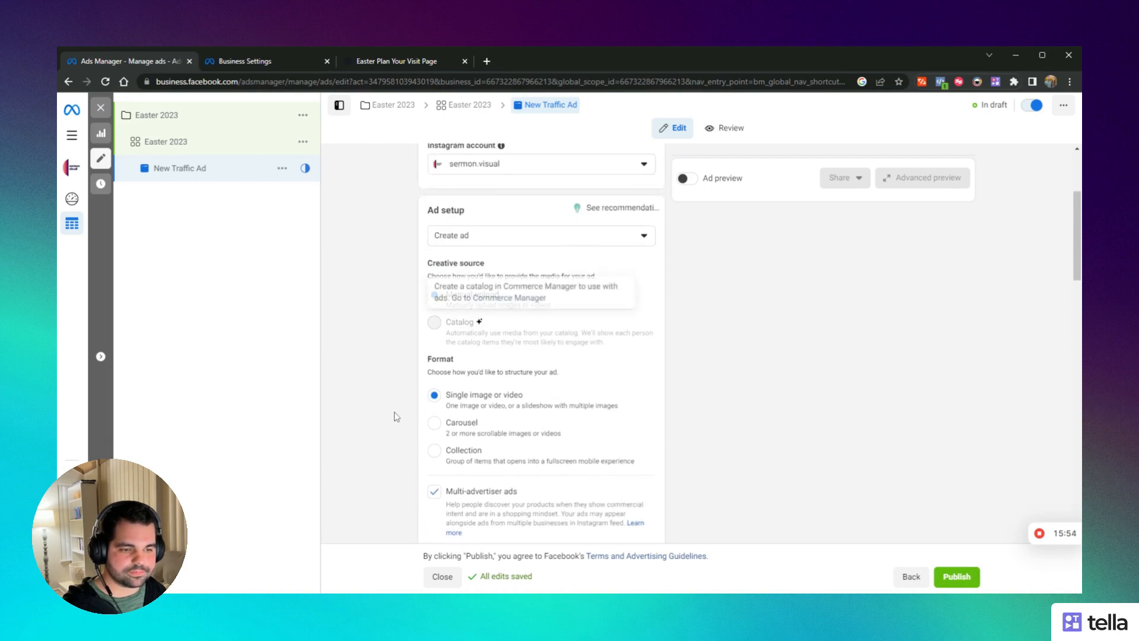
pyautogui.scroll(-2, 391, 403)
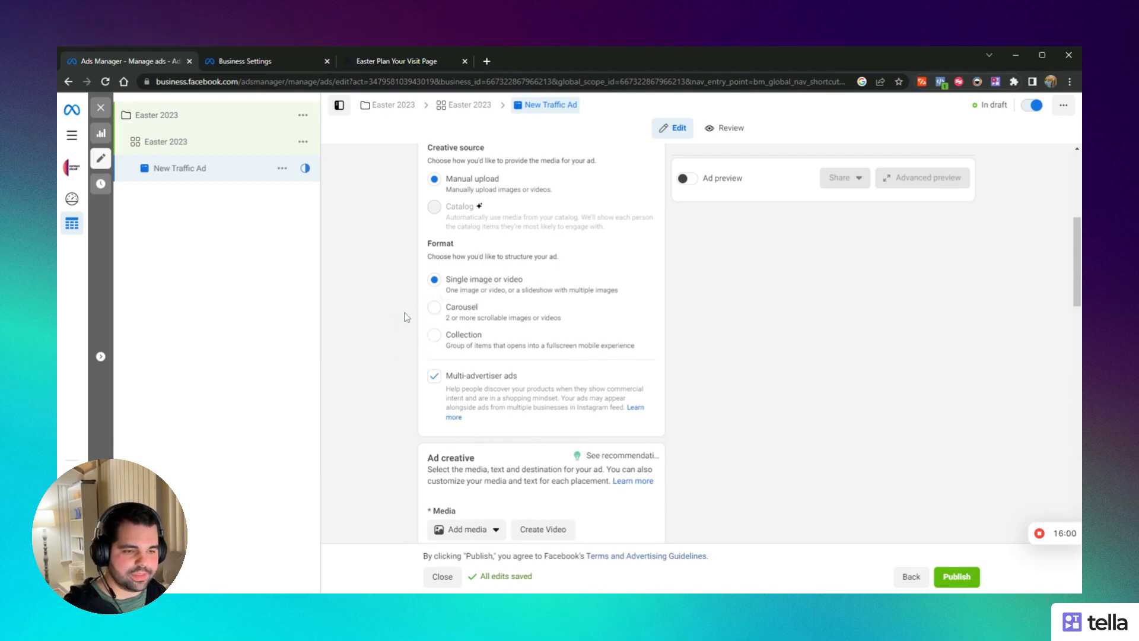
pyautogui.scroll(-1, 407, 318)
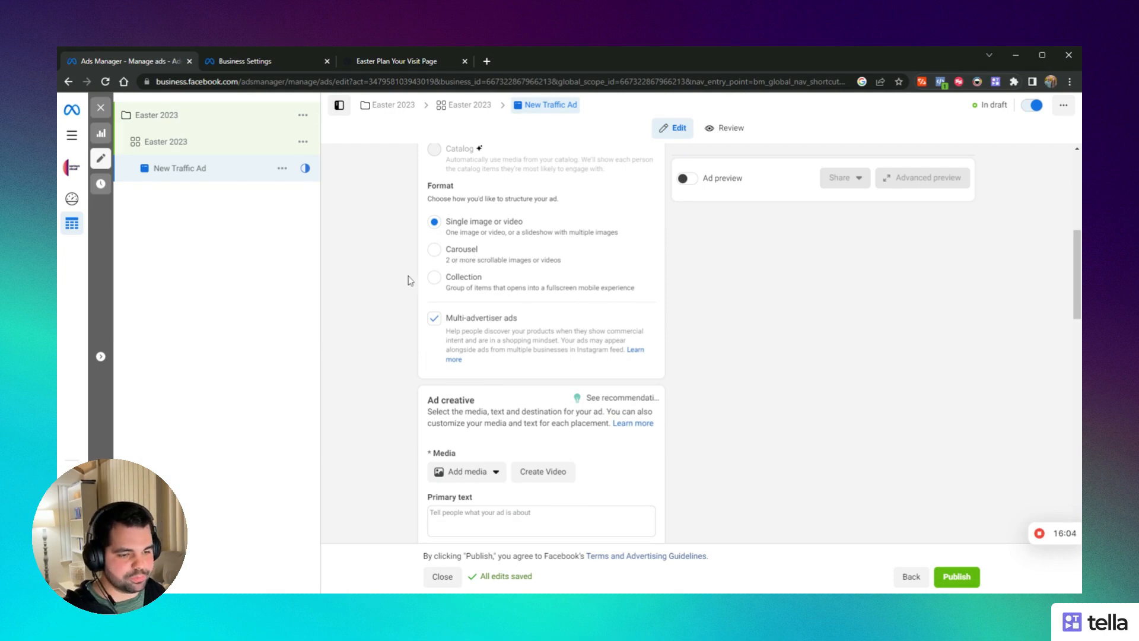
pyautogui.scroll(-7, 405, 285)
pyautogui.scroll(3, 405, 286)
# Add an image as the ad's media and upload the Easter graphics 1.png through 7.png to the account images
pyautogui.click(467, 240)
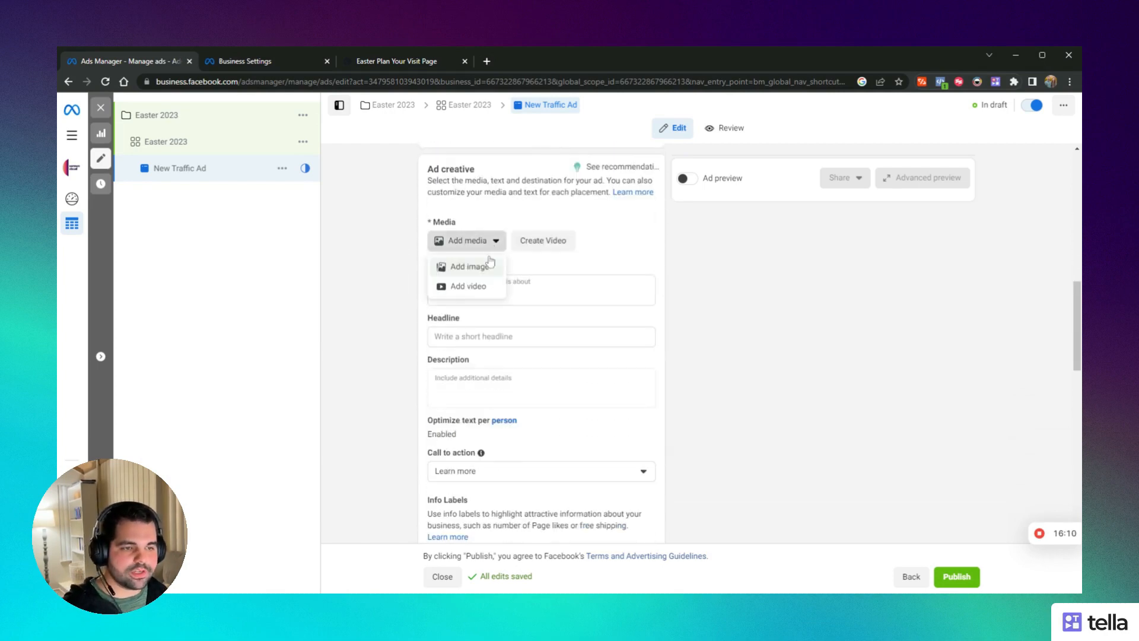
pyautogui.click(468, 268)
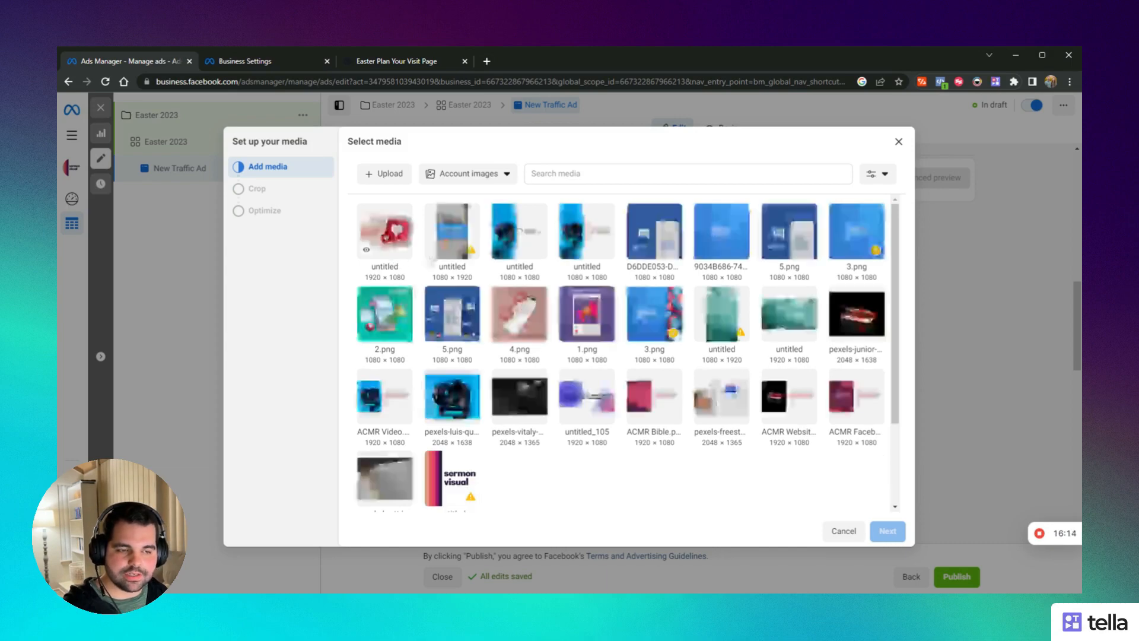
pyautogui.scroll(-2, 532, 458)
pyautogui.scroll(2, 474, 355)
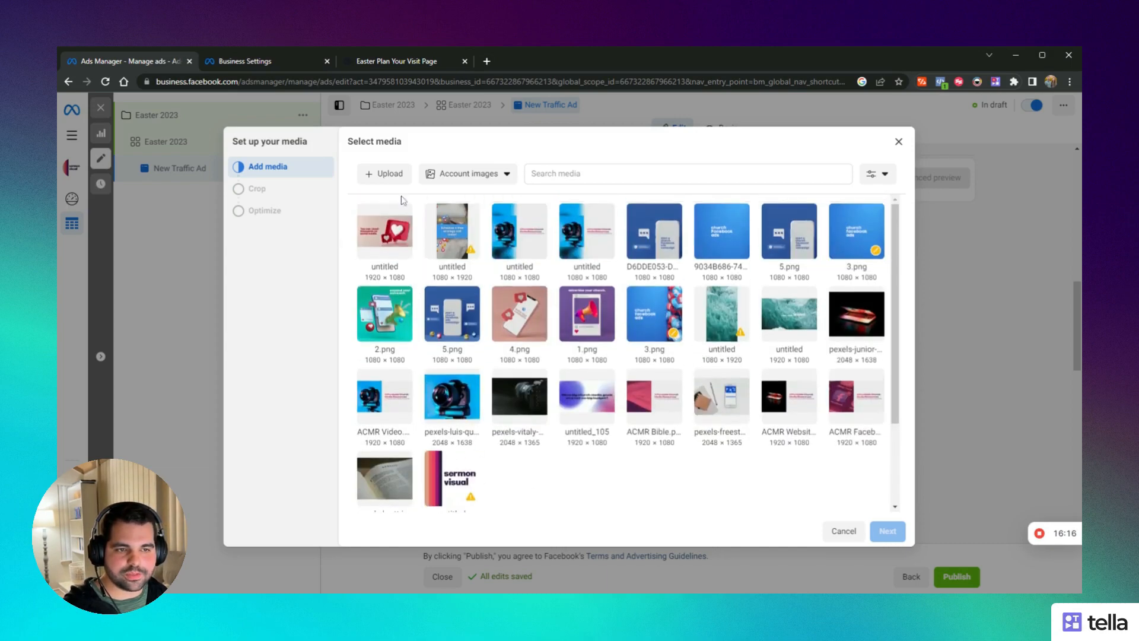
pyautogui.click(383, 175)
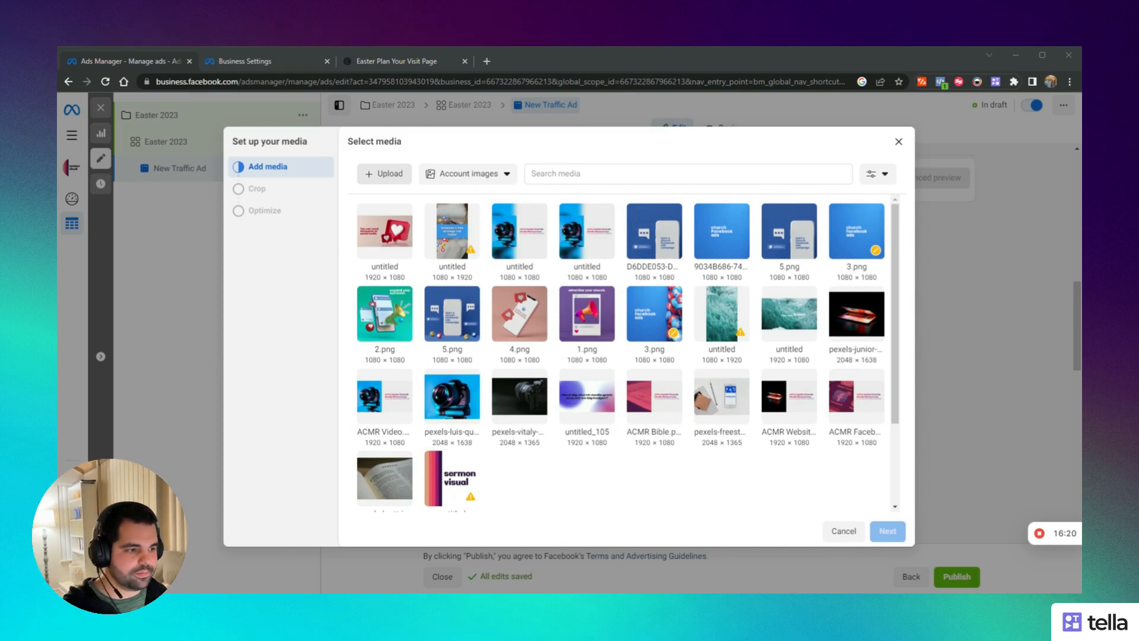
pyautogui.click(729, 391)
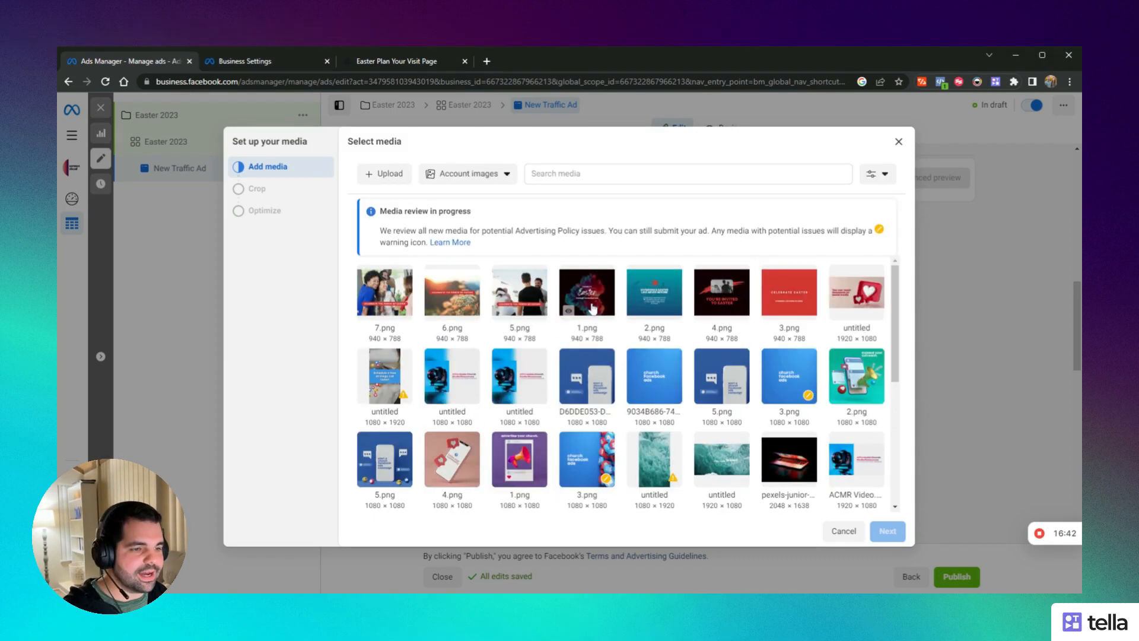
# Use the Celebrate Easter image 1.png, keeping the recommended crops for all placements and the media enhancements allowed
pyautogui.click(586, 293)
pyautogui.click(888, 531)
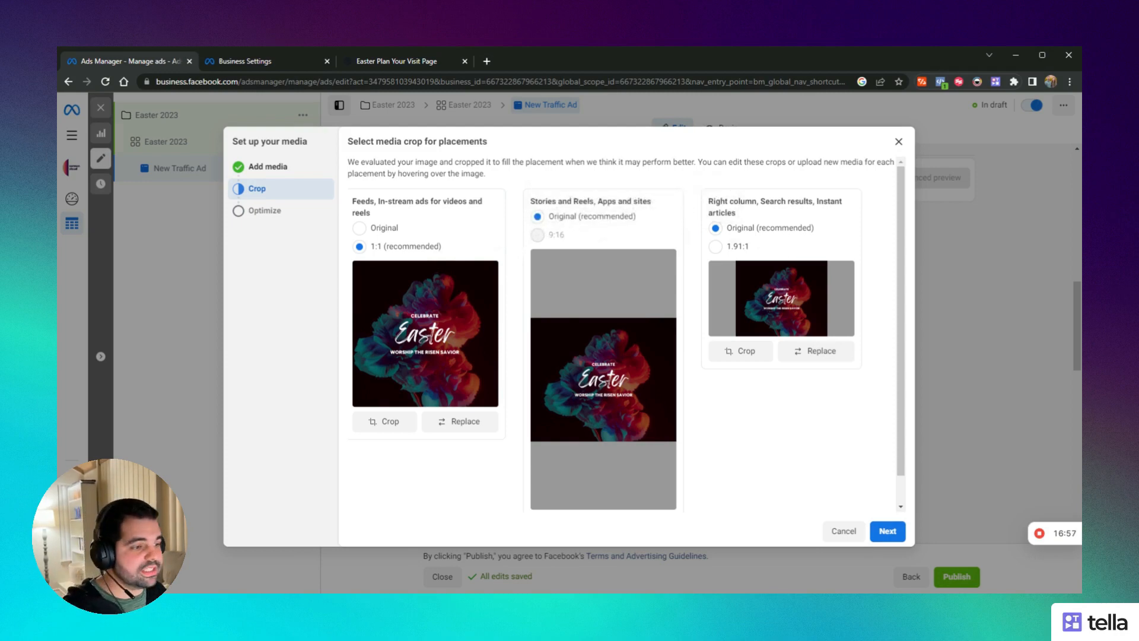
pyautogui.click(888, 530)
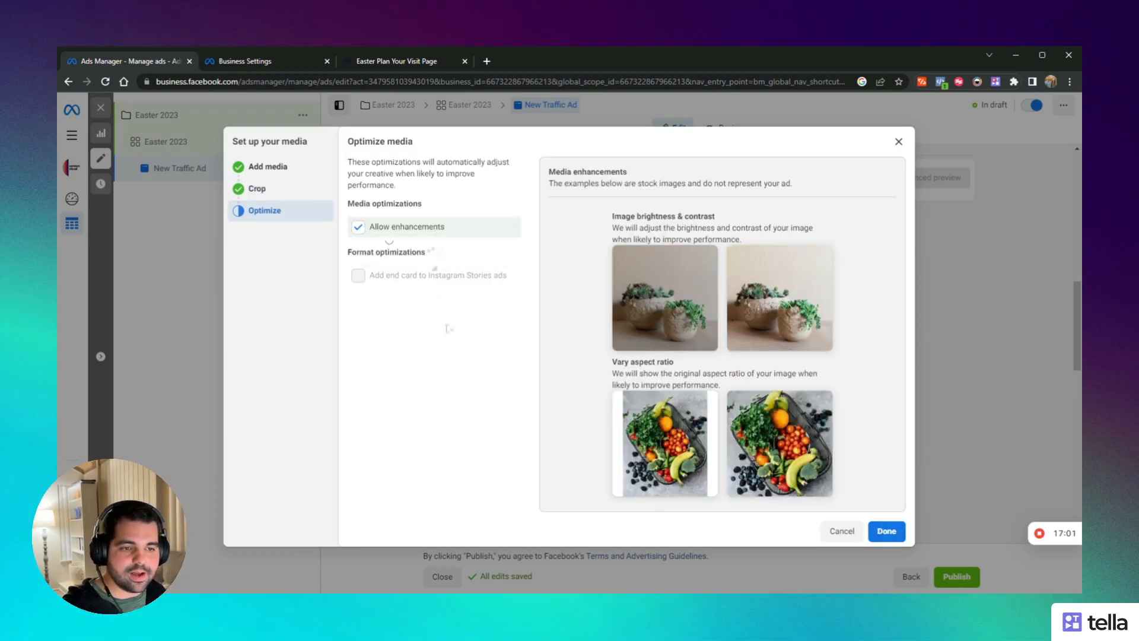
pyautogui.click(890, 529)
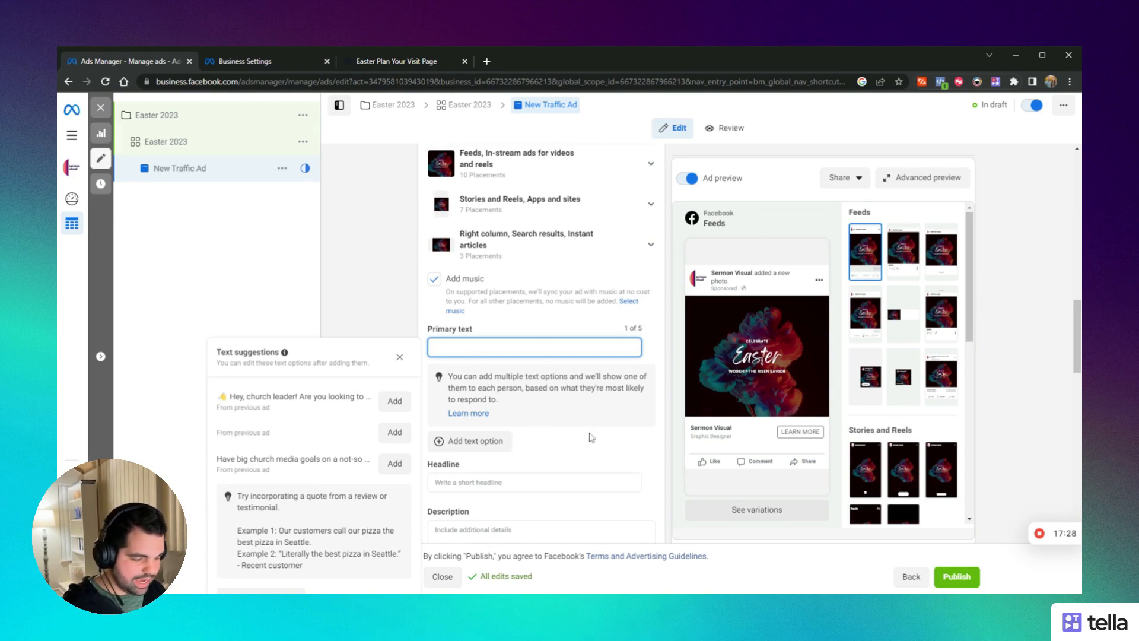
# Fill the primary text with the prepared Easter invitation starting "Are you looking for a place to worship this Easter?"
pyautogui.hotkey('alt', 'Tab')
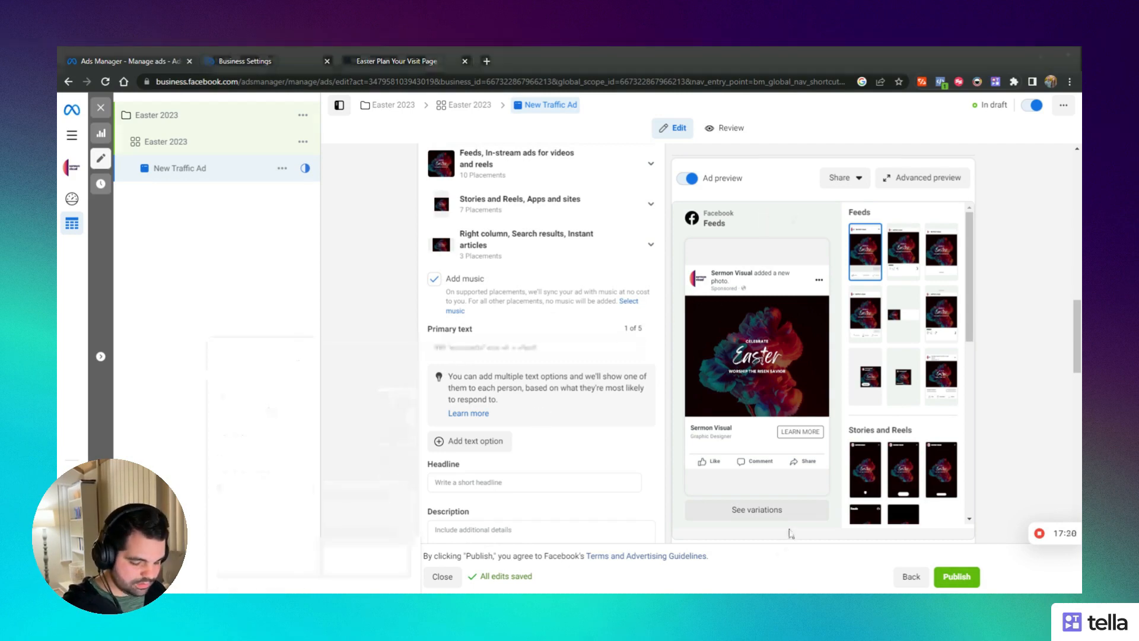
pyautogui.click(474, 350)
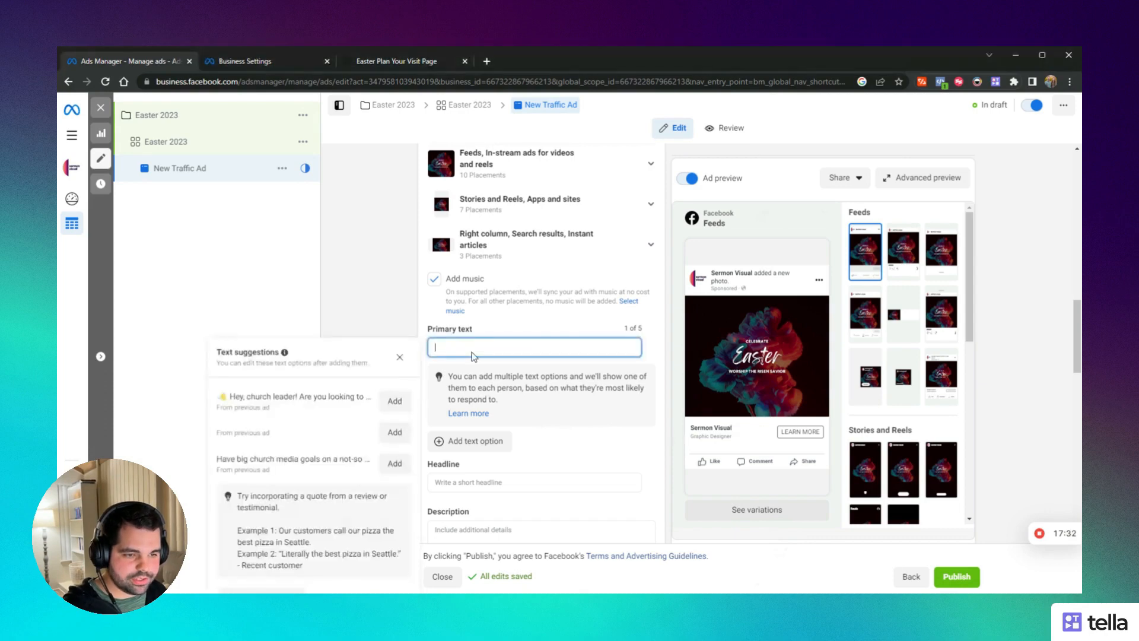
pyautogui.write("Are you looking for a place to worship this Easter?  We can't wait to celebrate our Risen Savior together! Come experience the power of Christ this Easter, and enjoy:  🎵 An inspiring musical performance 🥚 Easter egg hunt for the kids ❤ Teaching about Jesus ☕ Coffee and donuts & much more!  📅: Service is on Sunday, April 9, at 11:00am  📌: We're located at 1111 Main St, Stockton, CA 95207  Plan your visit to get started. We can't wait to meet you")
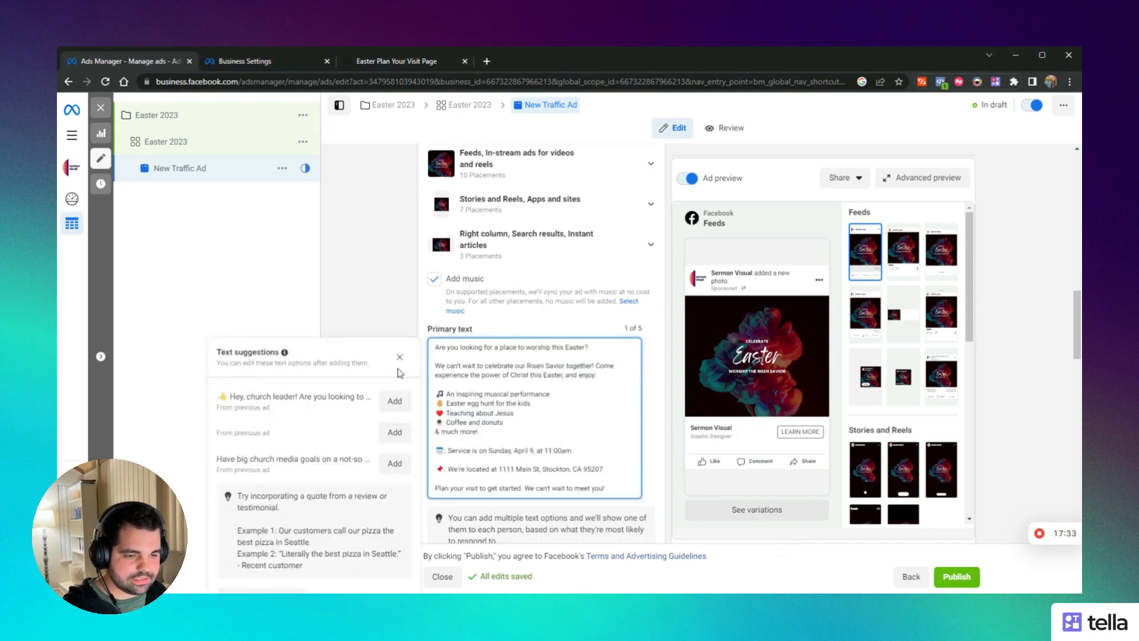
pyautogui.click(386, 292)
pyautogui.scroll(-4, 466, 362)
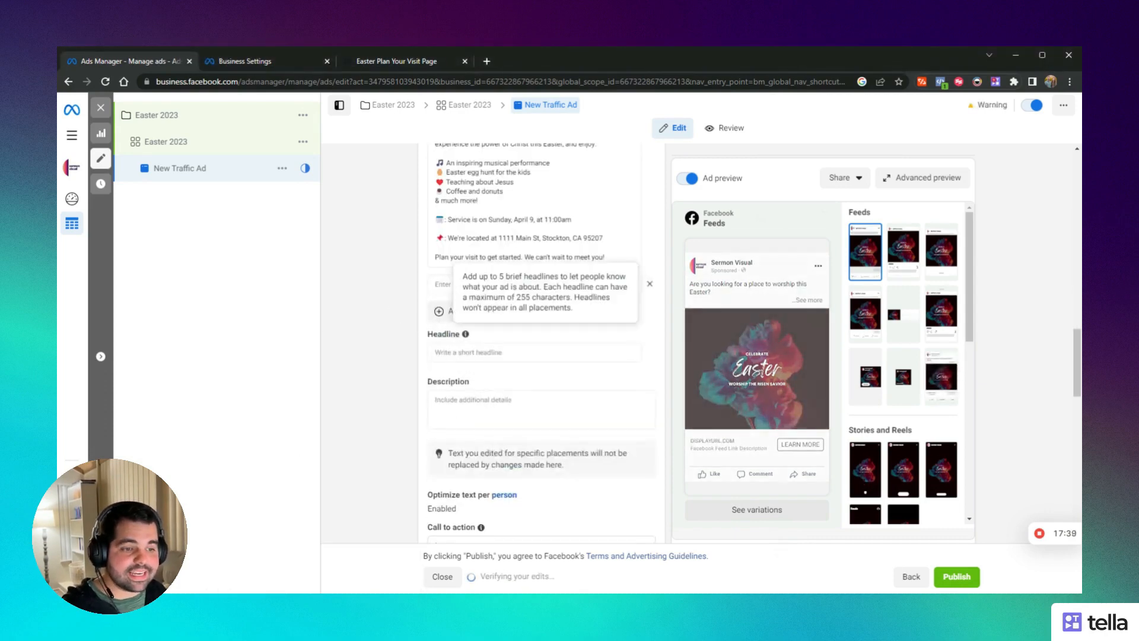
# Set the headline to "Plan Your Visit" and the description to "We can't wait to meet you!"
pyautogui.click(534, 330)
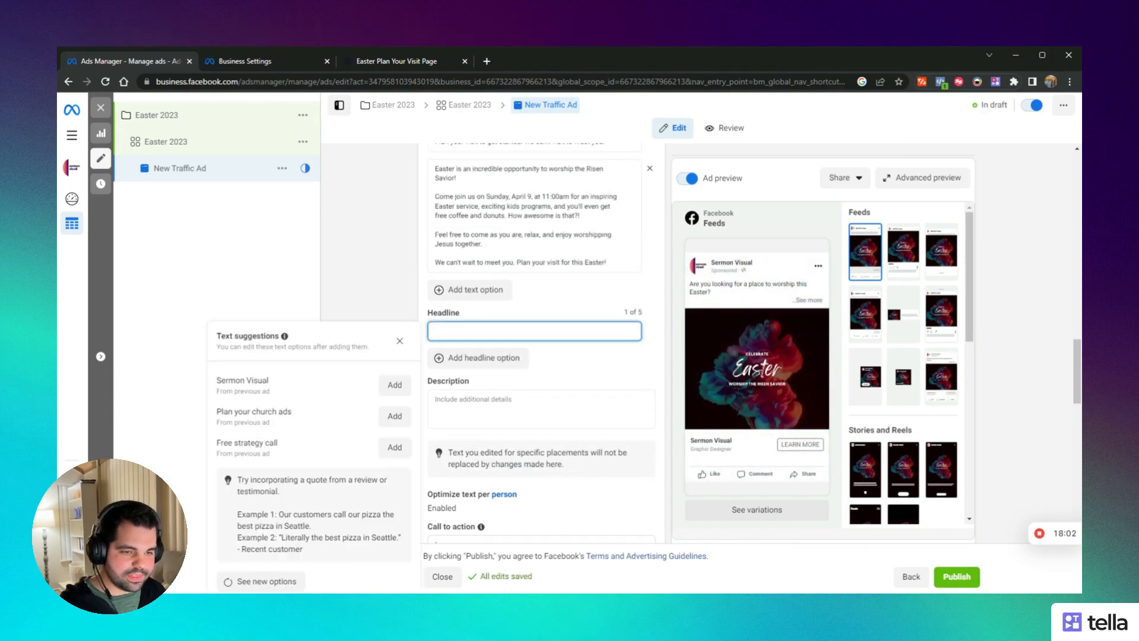
pyautogui.write('Plan Your')
pyautogui.press('BackSpace')
pyautogui.press('BackSpace')
pyautogui.press('BackSpace')
pyautogui.press('BackSpace')
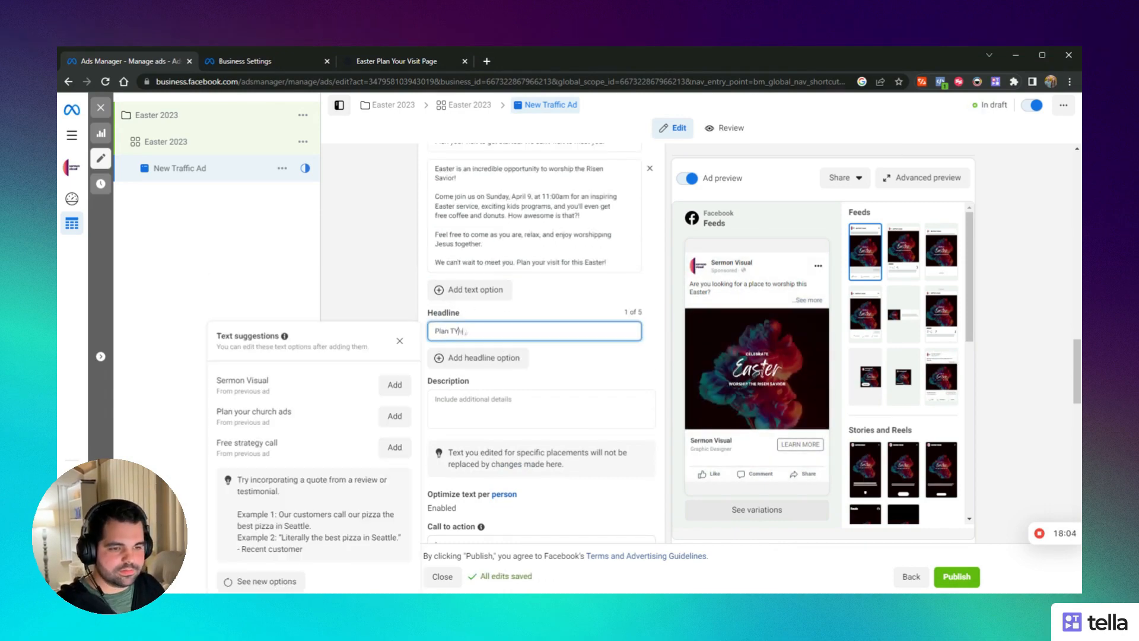
pyautogui.write('Your')
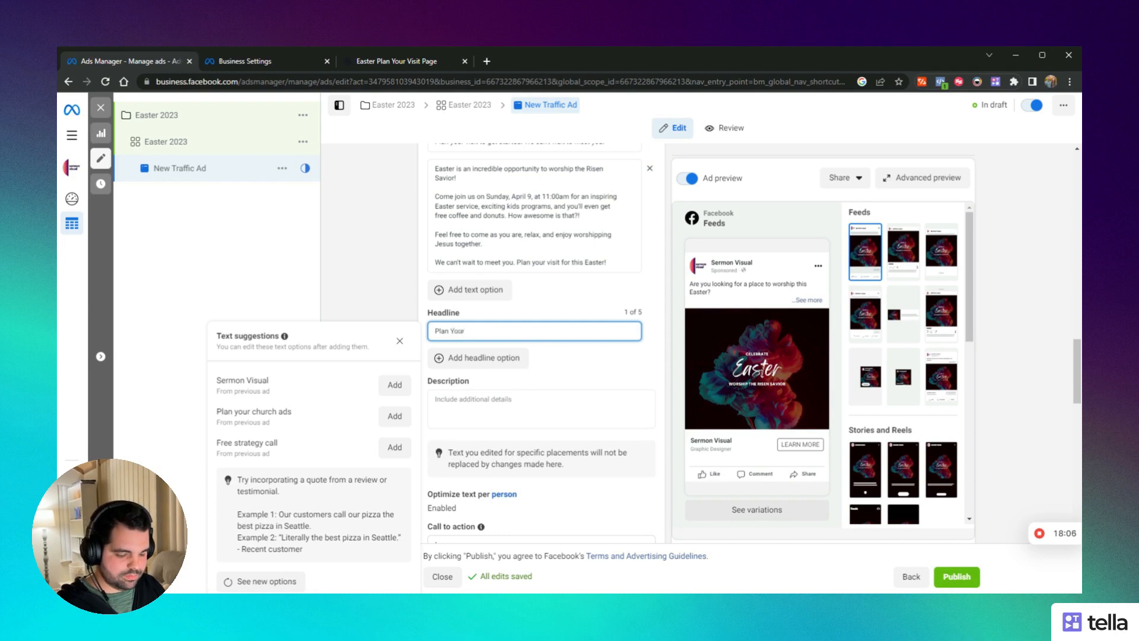
pyautogui.write(' Visit')
pyautogui.click(510, 406)
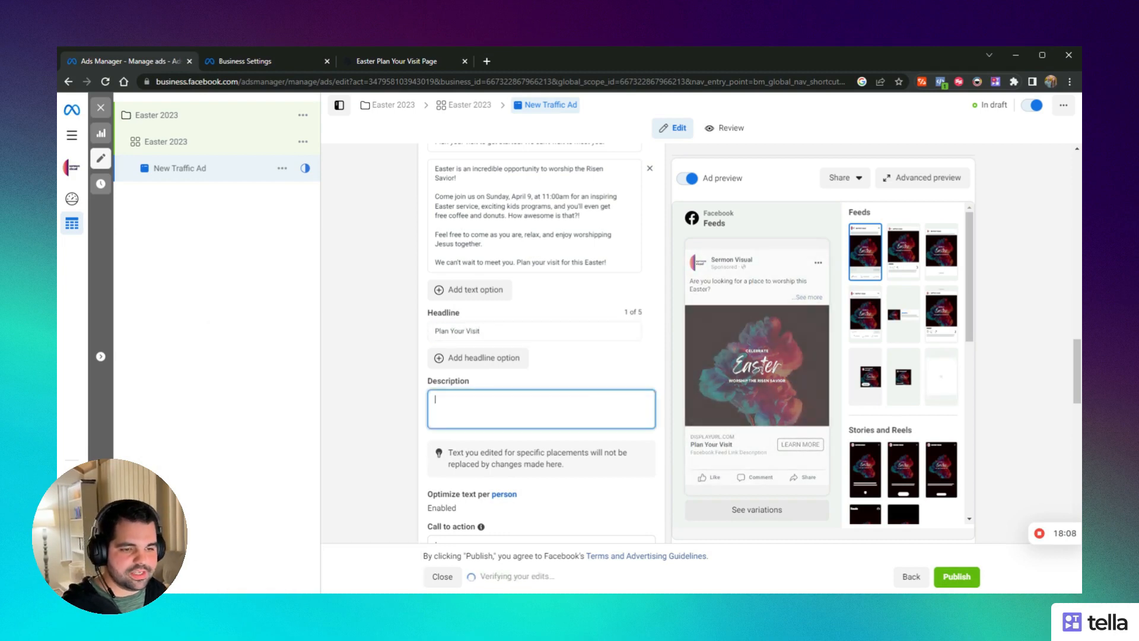
pyautogui.write("We can't wait to meet you!")
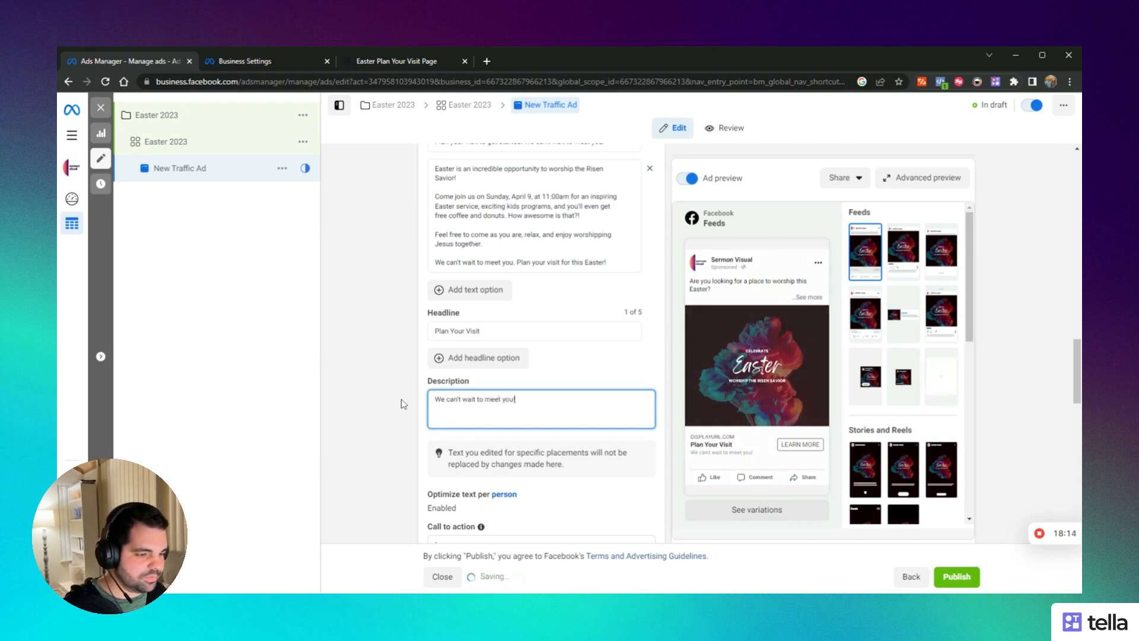
pyautogui.scroll(-3, 360, 311)
pyautogui.scroll(-1, 360, 311)
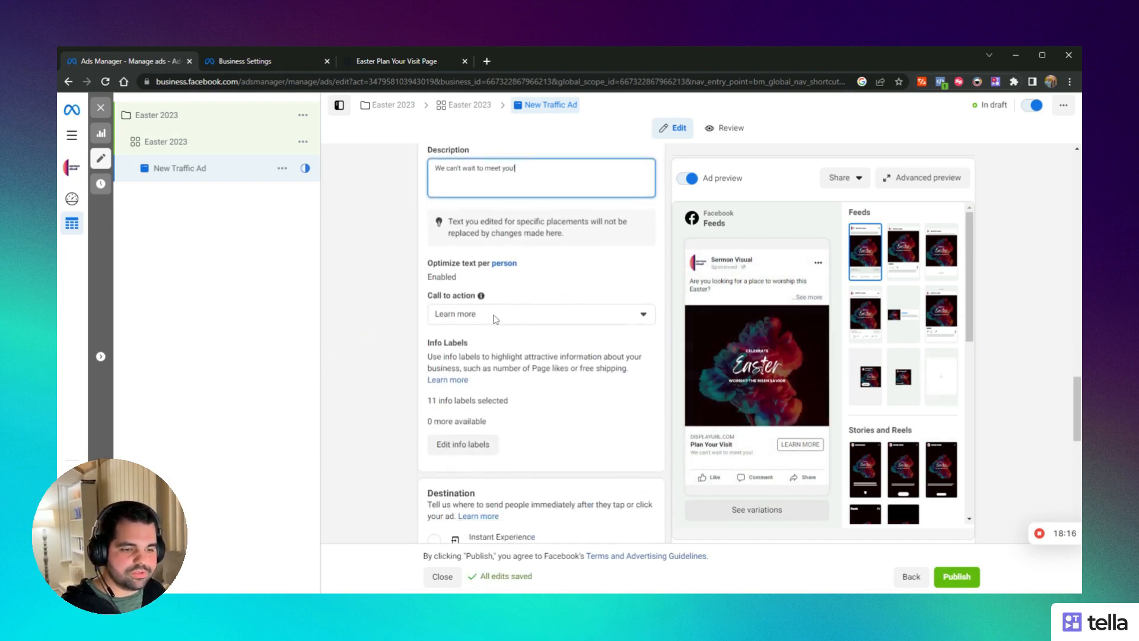
pyautogui.scroll(-3, 417, 328)
pyautogui.scroll(-1, 417, 328)
pyautogui.click(484, 382)
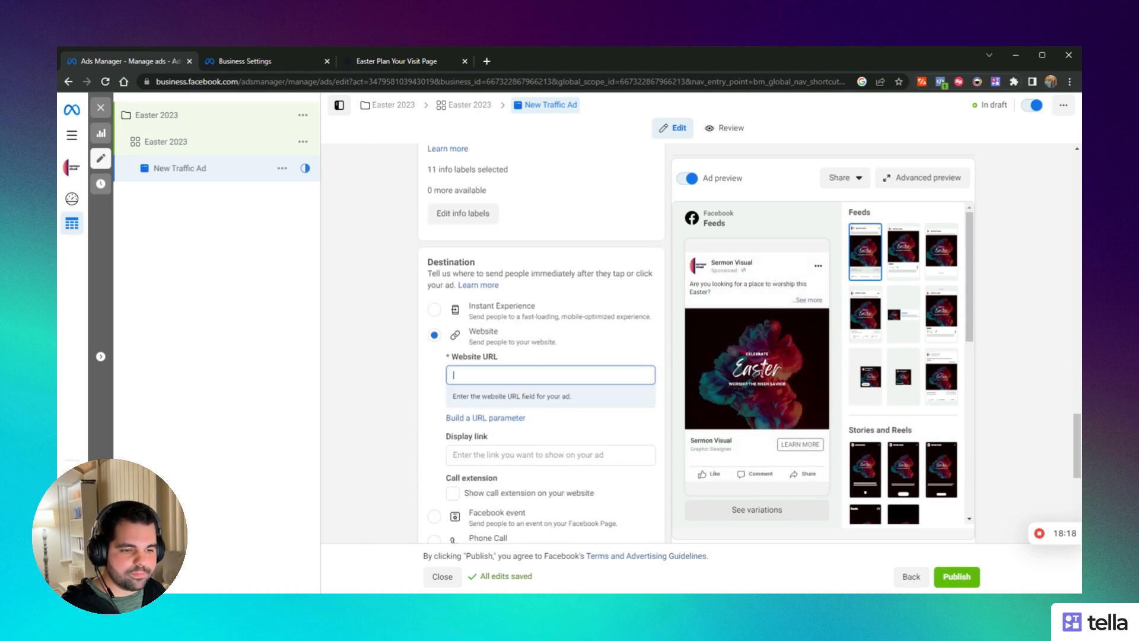
pyautogui.write('https://ea')
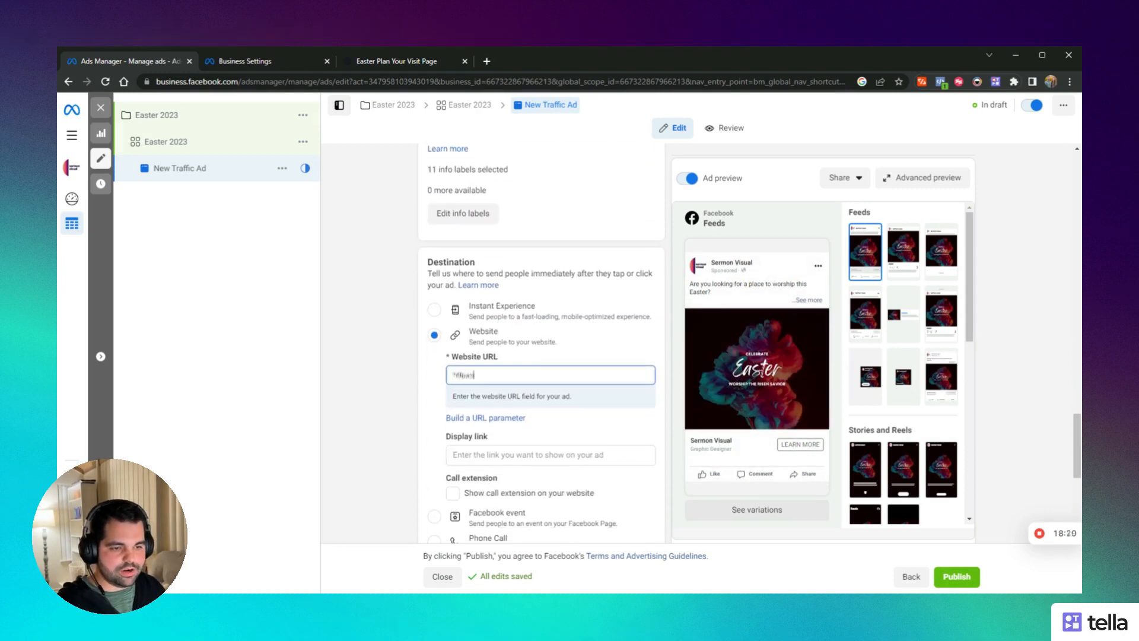
pyautogui.write('ster.linde')
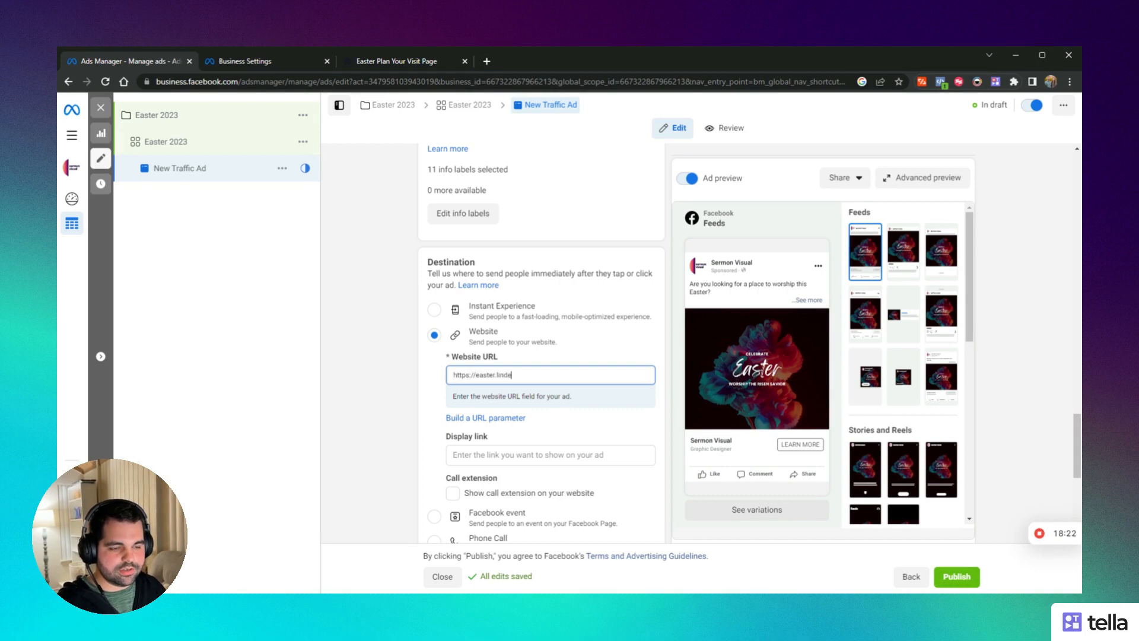
pyautogui.write('rcrtv.com')
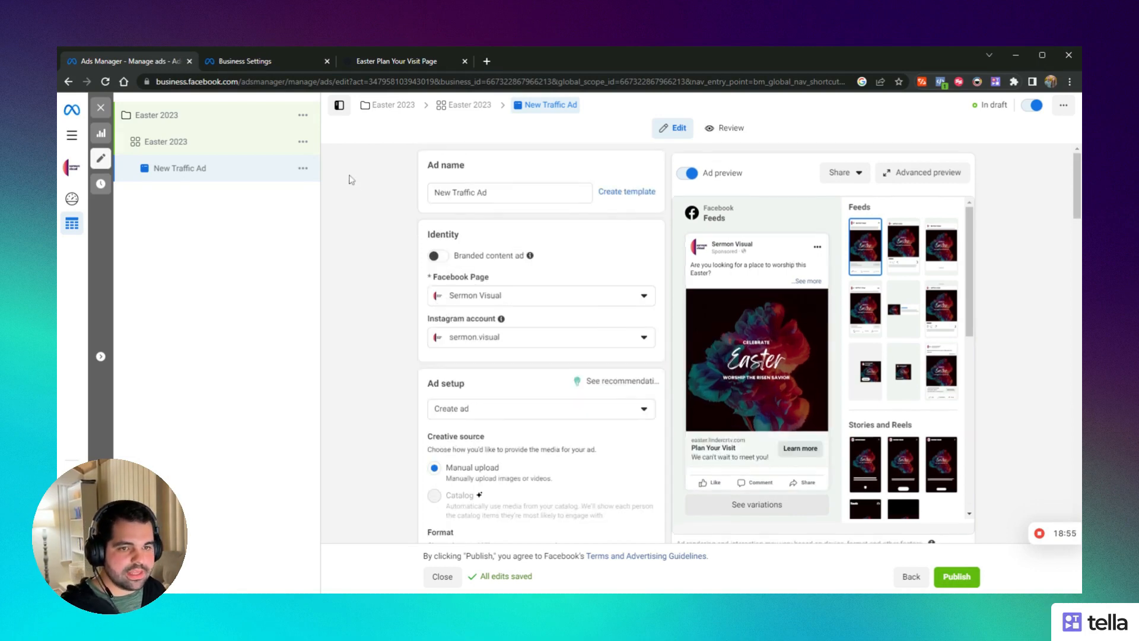
# Quickly duplicate the traffic ad and replace the copy's media with the "You're Invited to Easter" image
pyautogui.click(303, 171)
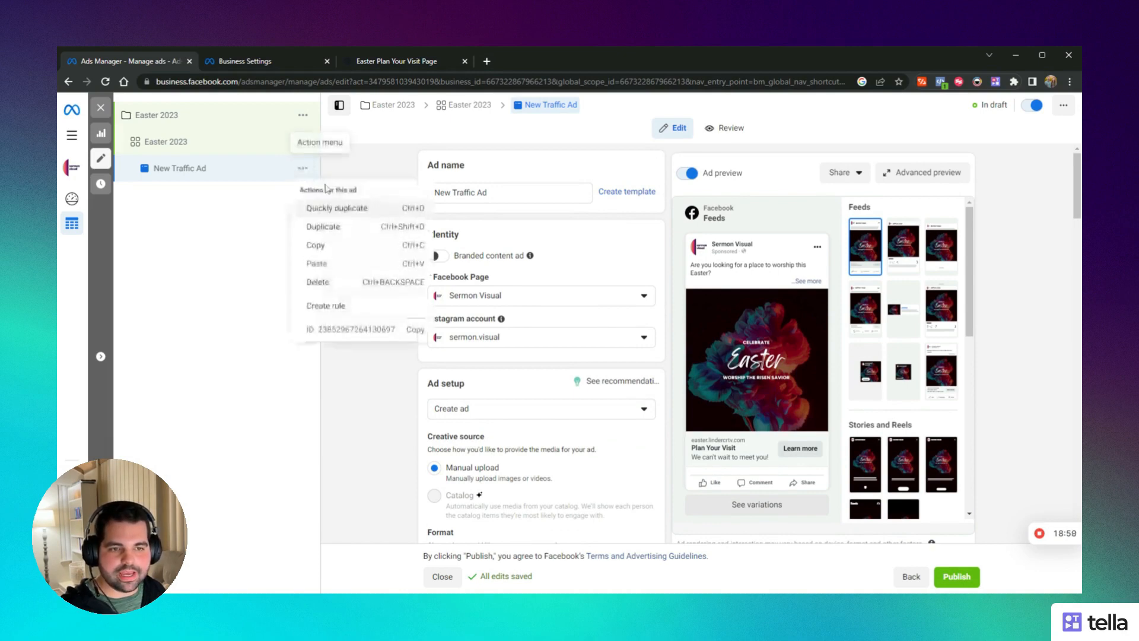
pyautogui.click(347, 210)
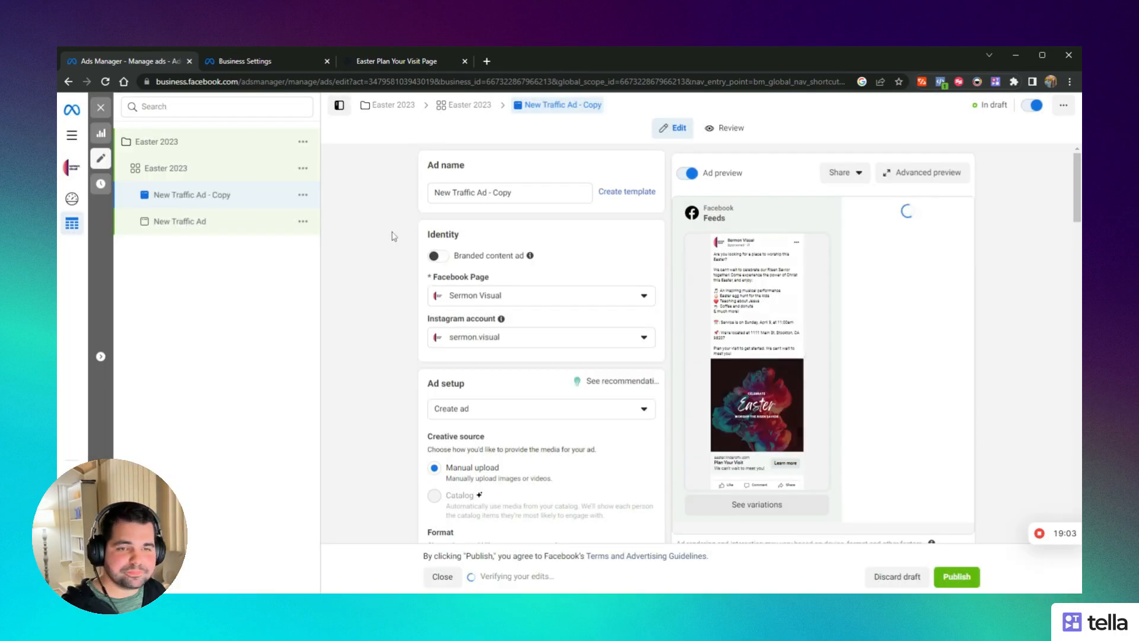
pyautogui.scroll(-3, 438, 293)
pyautogui.scroll(-5, 438, 292)
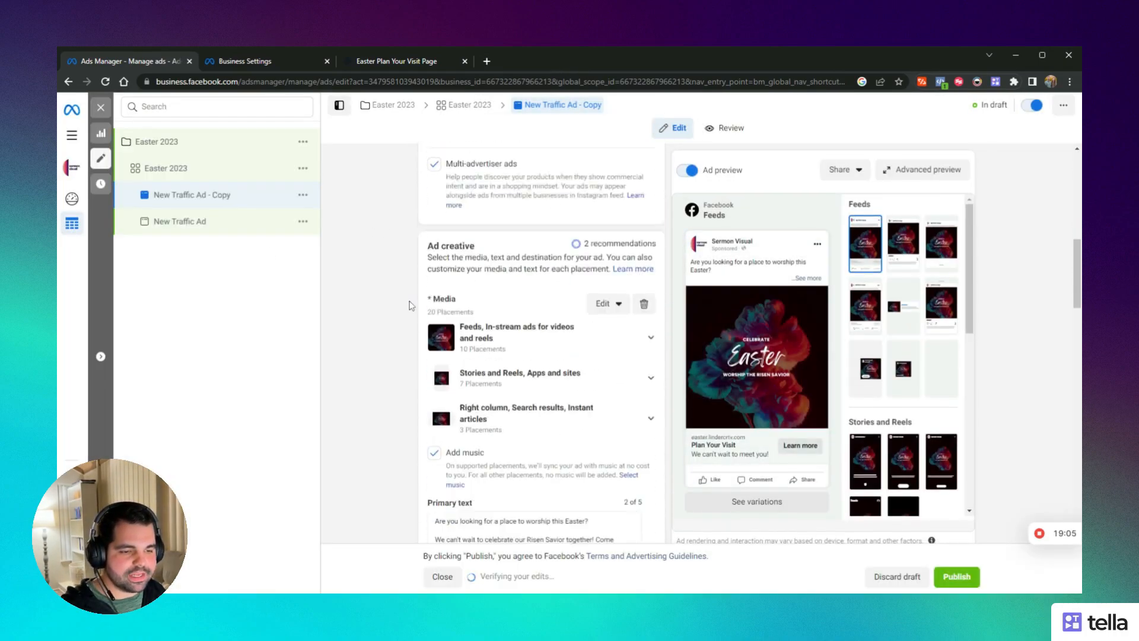
pyautogui.click(606, 284)
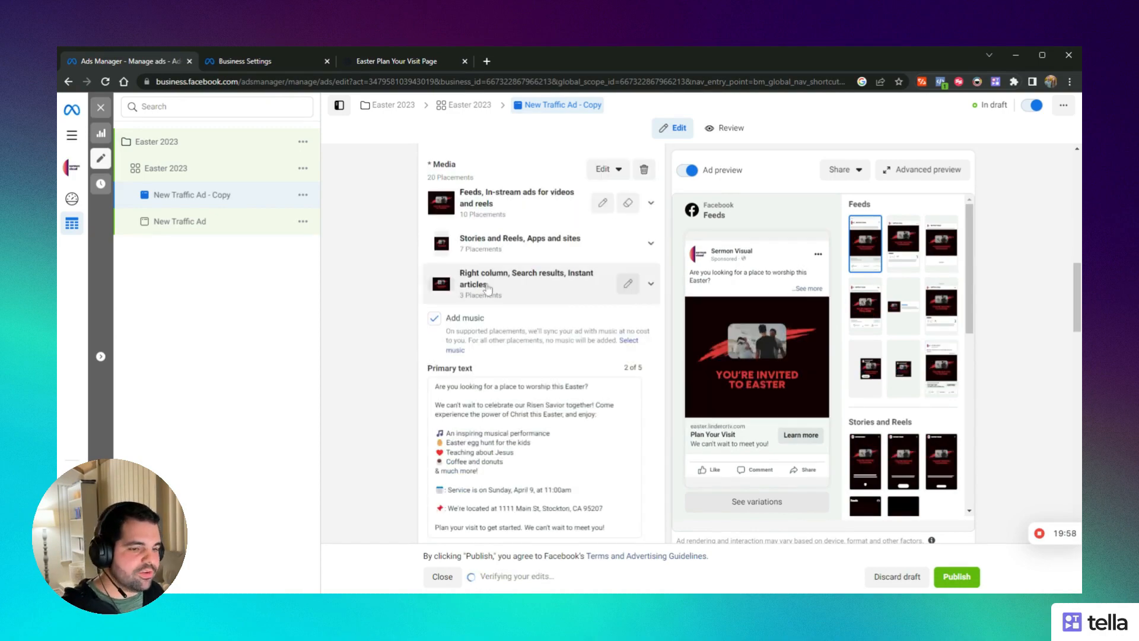
# Review the duplicated ad's primary text options, headline and description
pyautogui.scroll(-5, 427, 318)
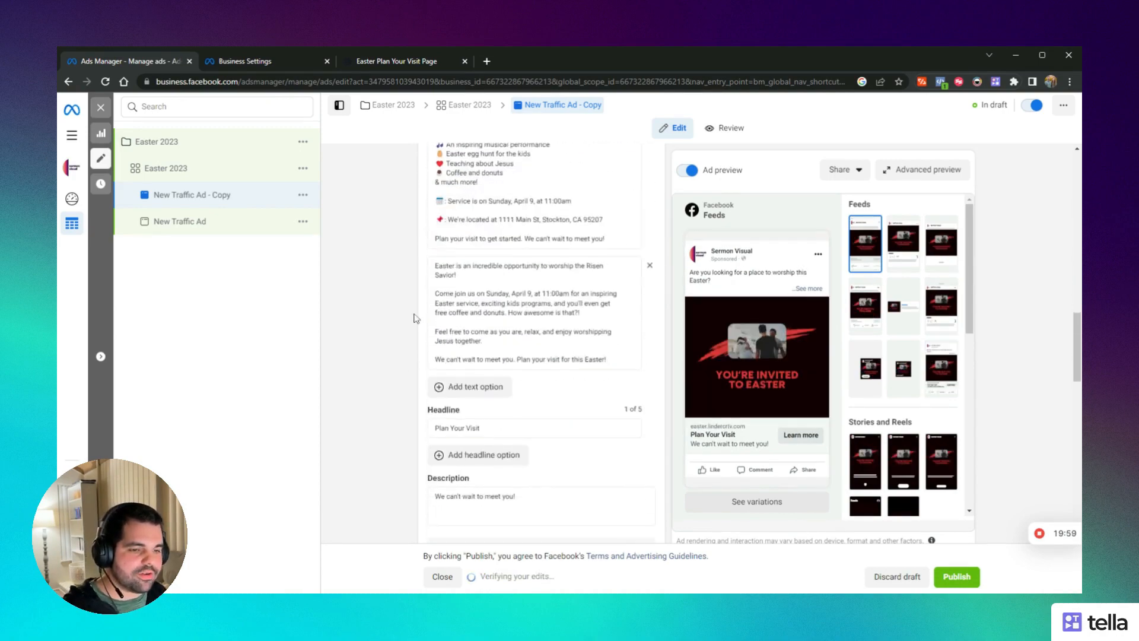
pyautogui.scroll(-5, 415, 323)
pyautogui.scroll(6, 397, 323)
pyautogui.scroll(-5, 402, 321)
pyautogui.scroll(4, 401, 406)
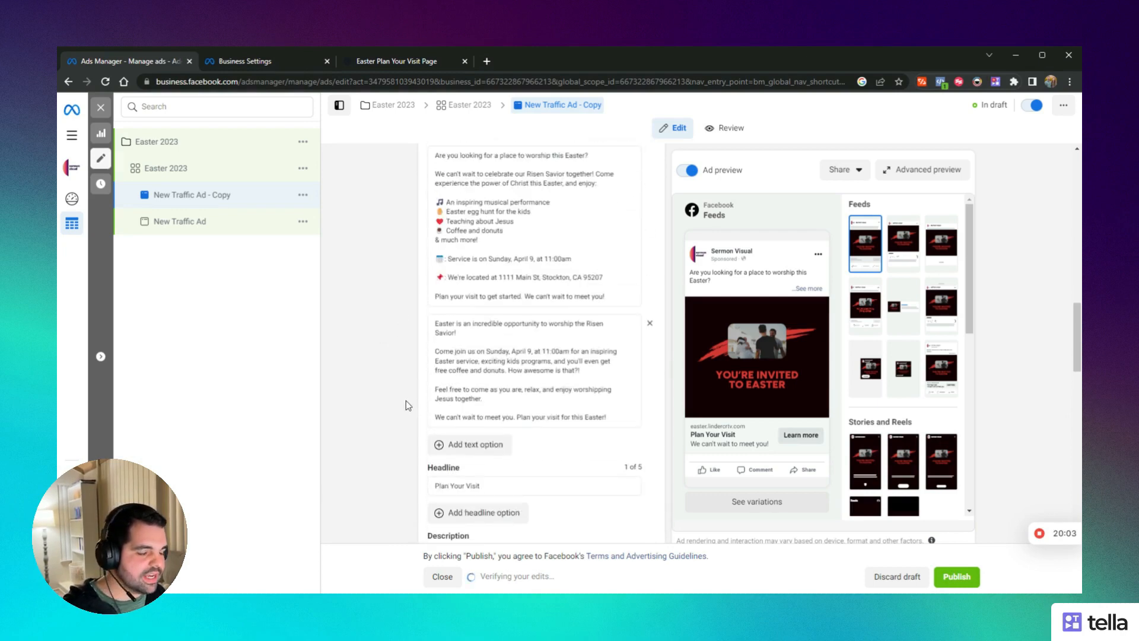
pyautogui.scroll(-1, 402, 406)
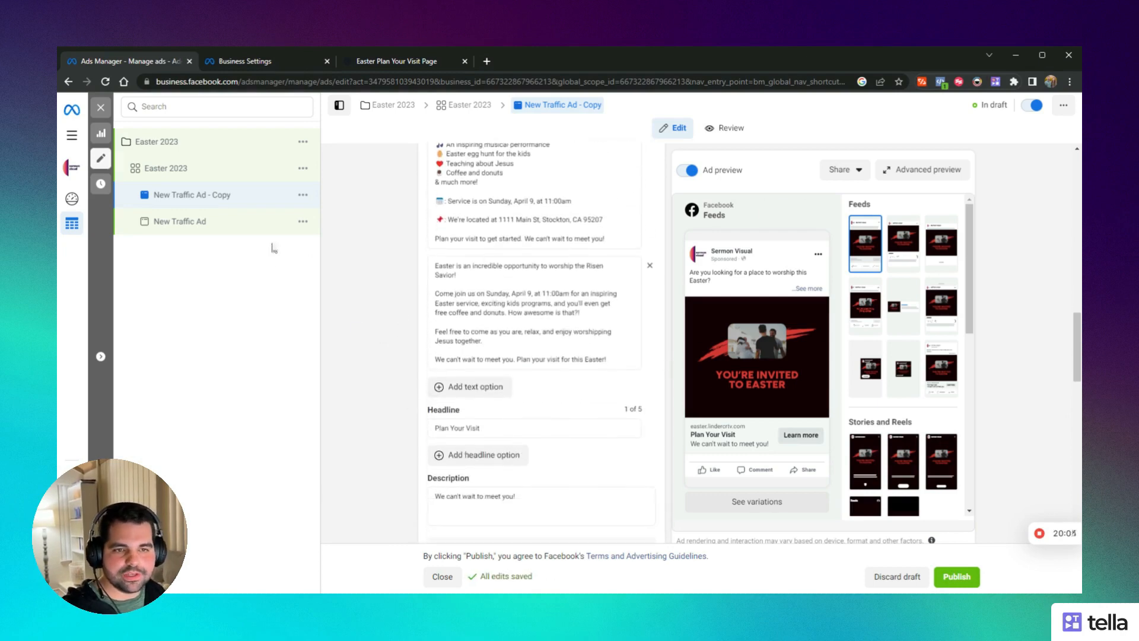
# View the original traffic ad, switch to its copy and check the actions available for the copy
pyautogui.click(269, 225)
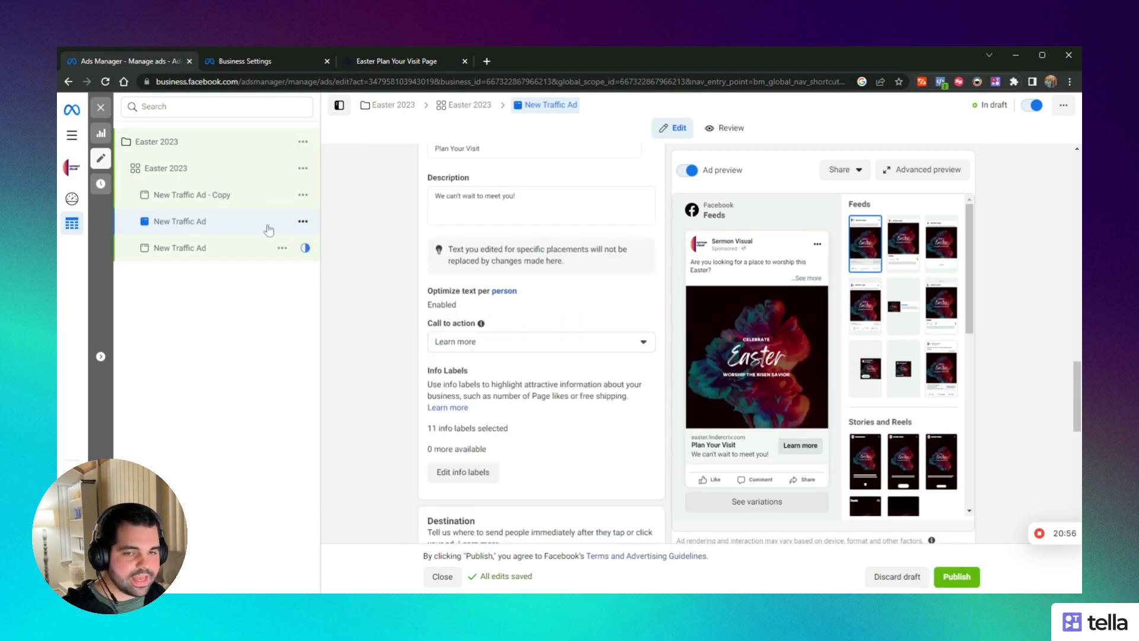
pyautogui.click(303, 194)
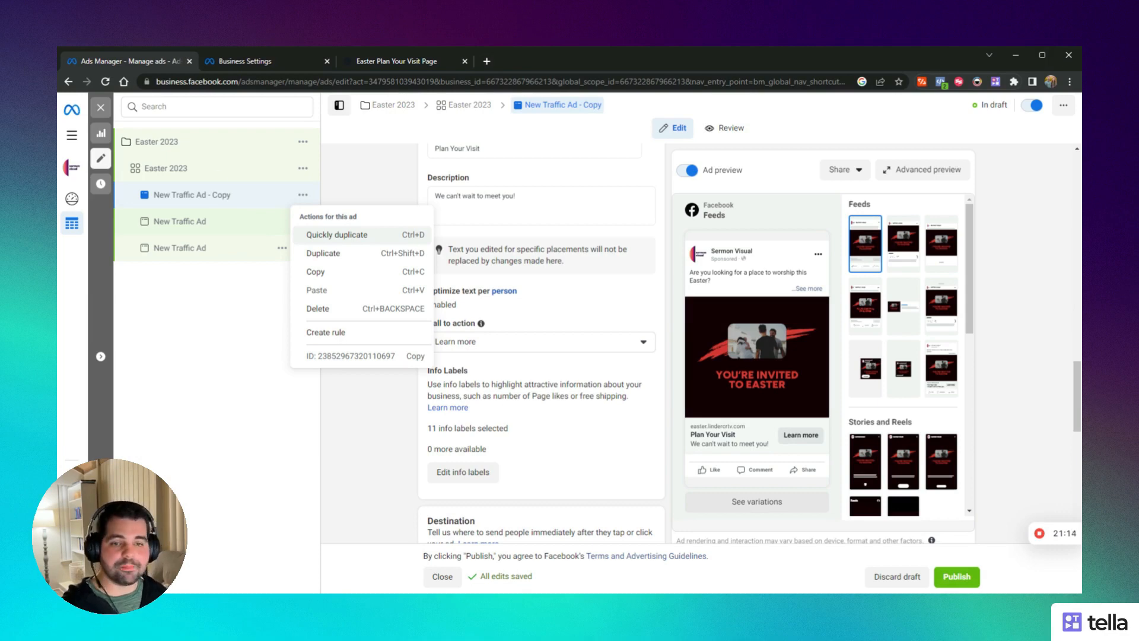
pyautogui.click(214, 300)
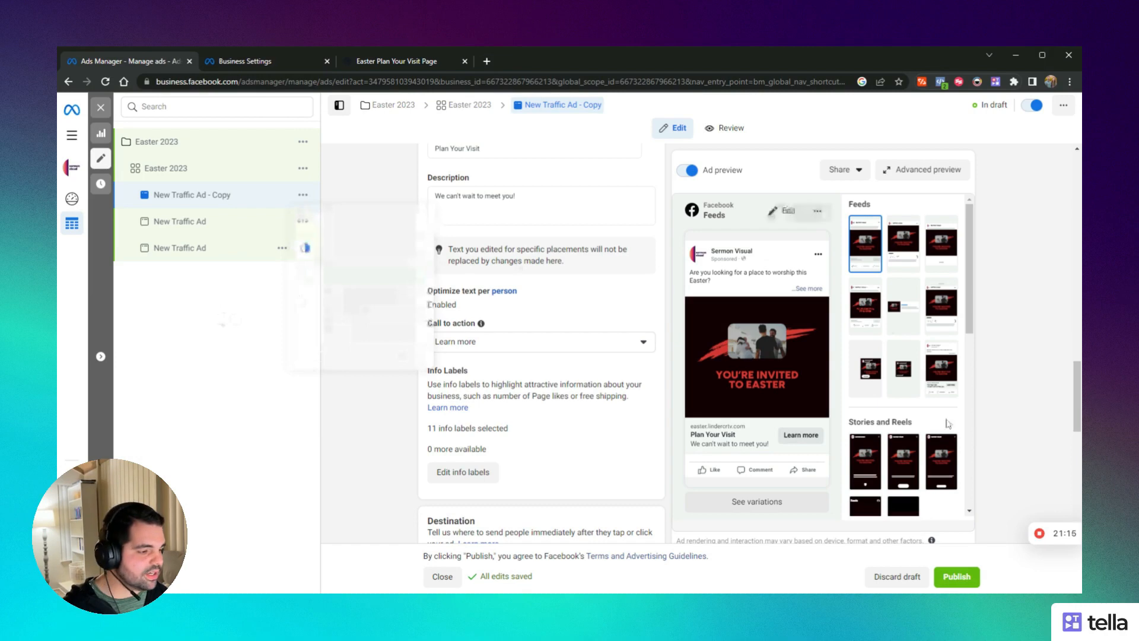